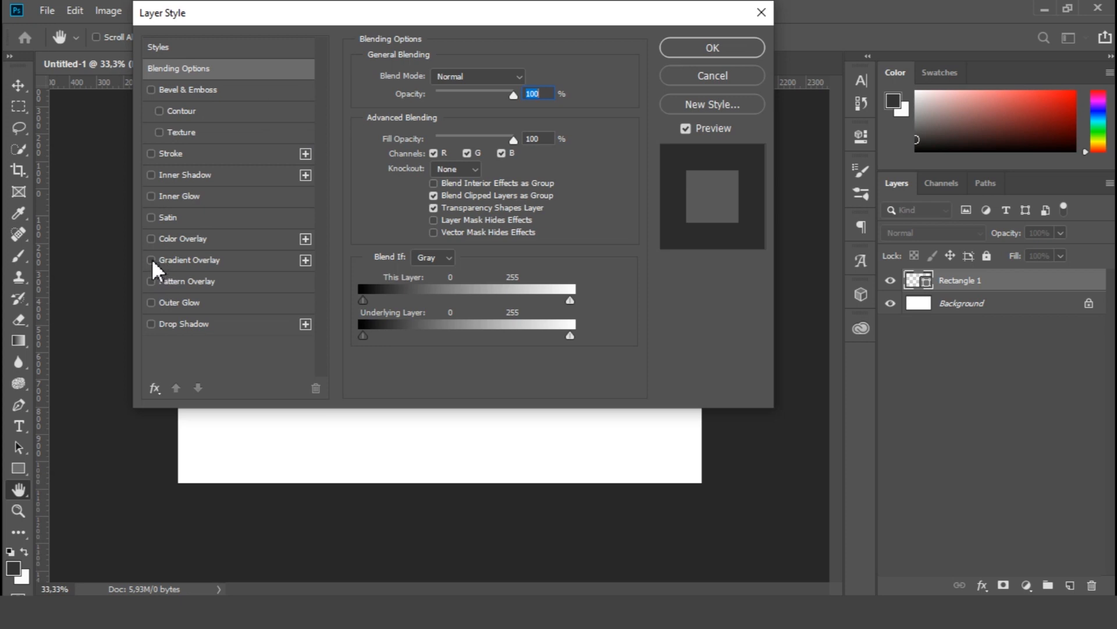
Step: Apply a linear black-to-white gradient overlay to the Rectangle 1 layer, with a -90° angle and 125% scale
{"action": "left_click", "coordinate": [152, 260]}
{"action": "left_click", "coordinate": [202, 259]}
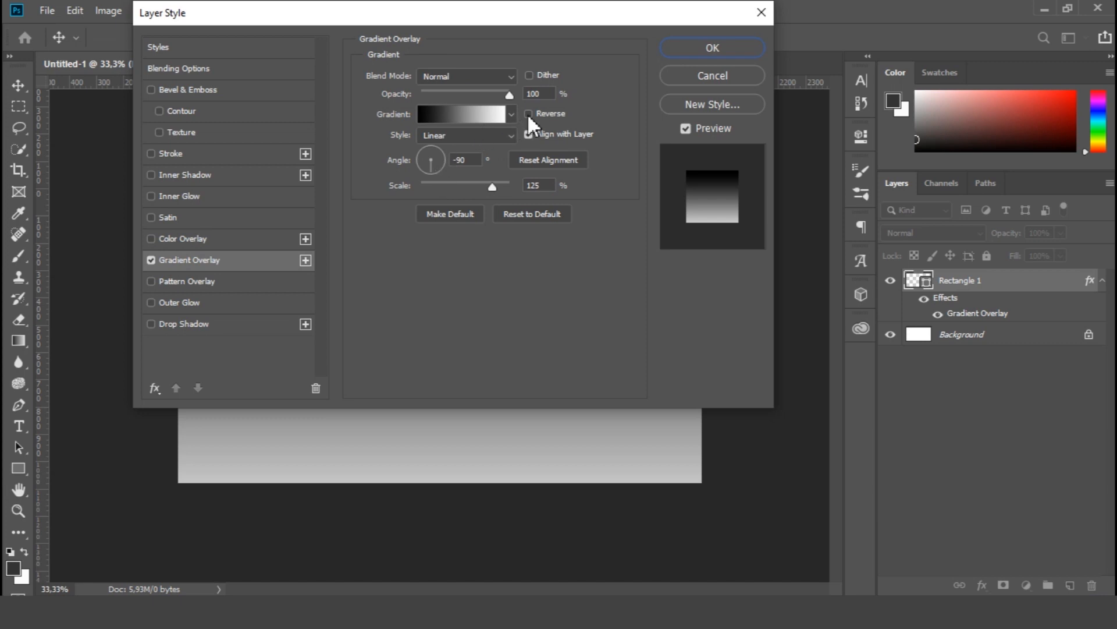
{"action": "left_click", "coordinate": [547, 185]}
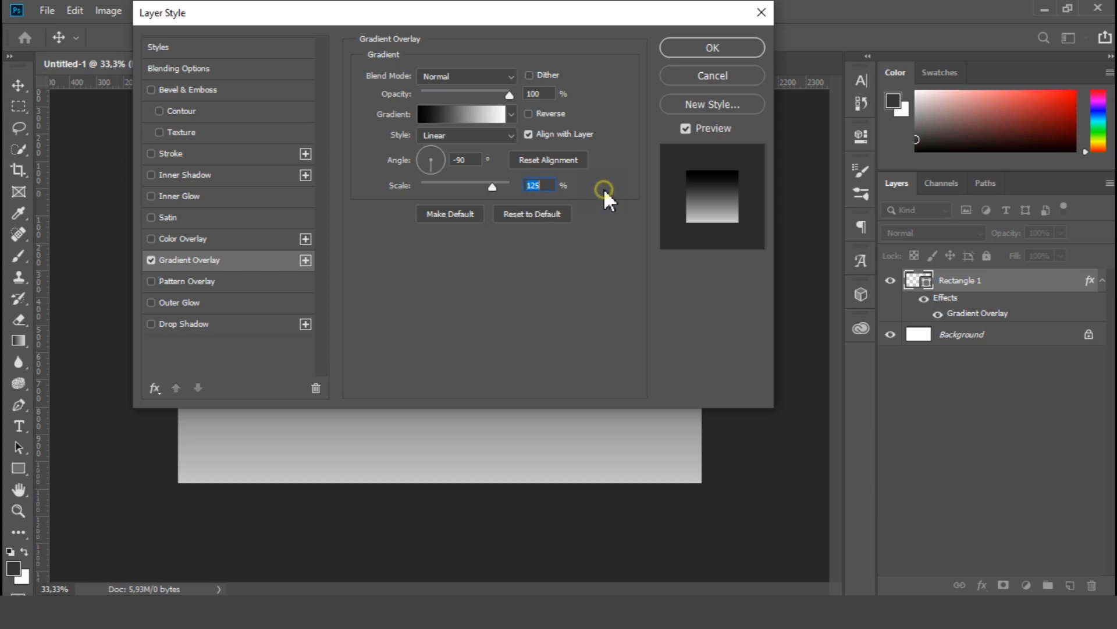
{"action": "left_click", "coordinate": [460, 160]}
{"action": "left_click", "coordinate": [690, 50]}
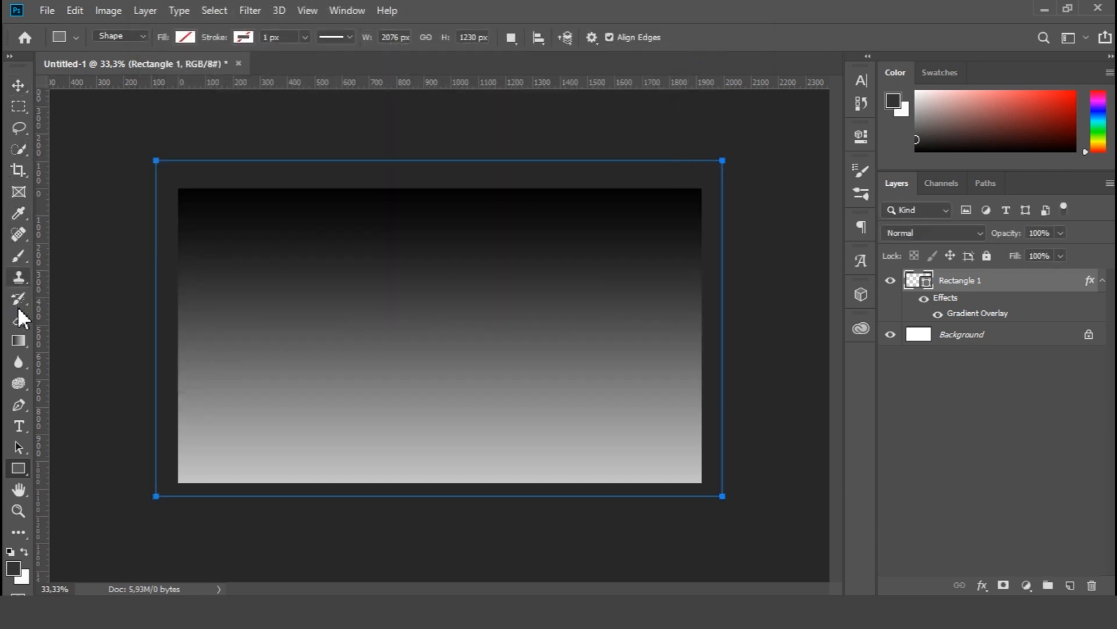
Step: Draw a closed Pen tool shape about 2172 × 1005 px, with a wavy lower edge near the canvas bottom and straight sides beyond the canvas
{"action": "left_click", "coordinate": [19, 406]}
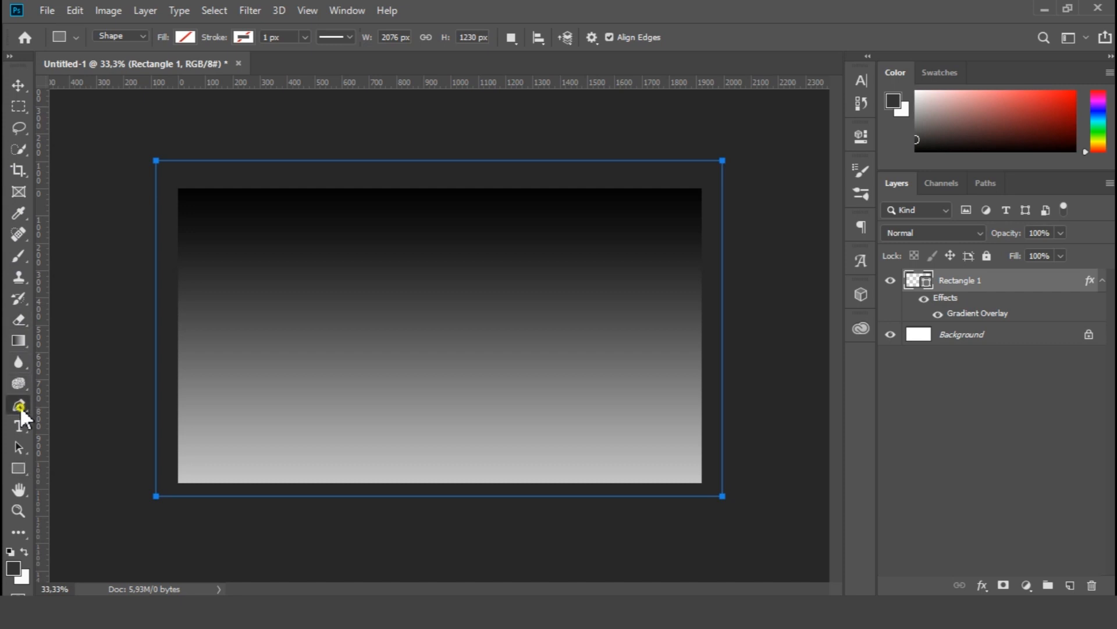
{"action": "left_click", "coordinate": [137, 439]}
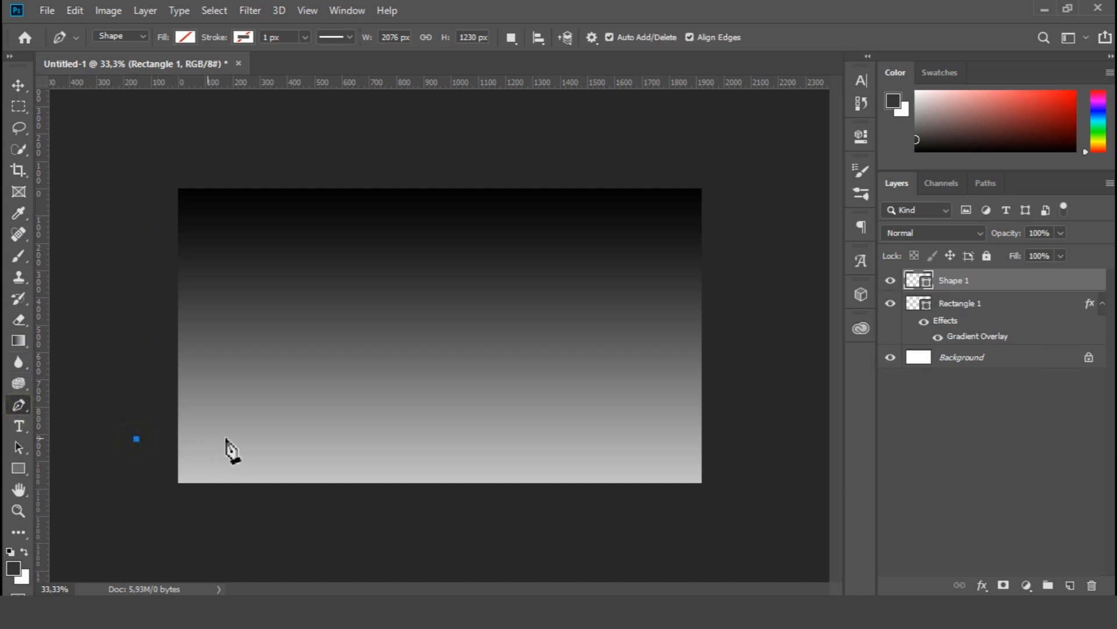
{"action": "left_click_drag", "start_coordinate": [268, 438], "coordinate": [356, 414]}
{"action": "left_click", "coordinate": [458, 444]}
{"action": "left_click_drag", "start_coordinate": [467, 449], "coordinate": [499, 463]}
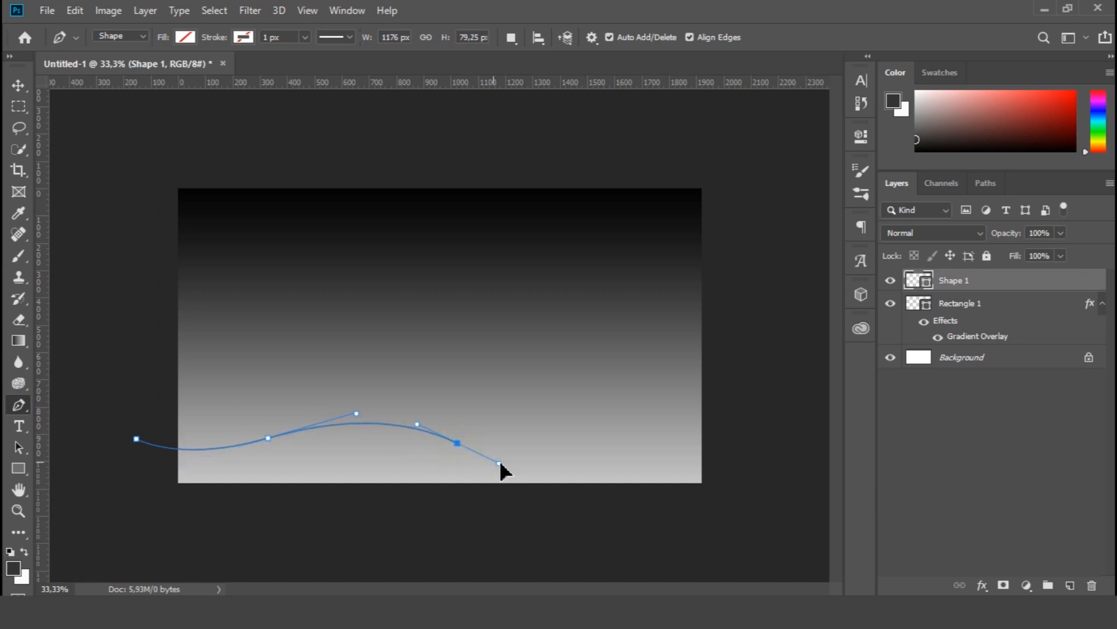
{"action": "left_click_drag", "start_coordinate": [663, 435], "coordinate": [722, 415]}
{"action": "left_click", "coordinate": [723, 416]}
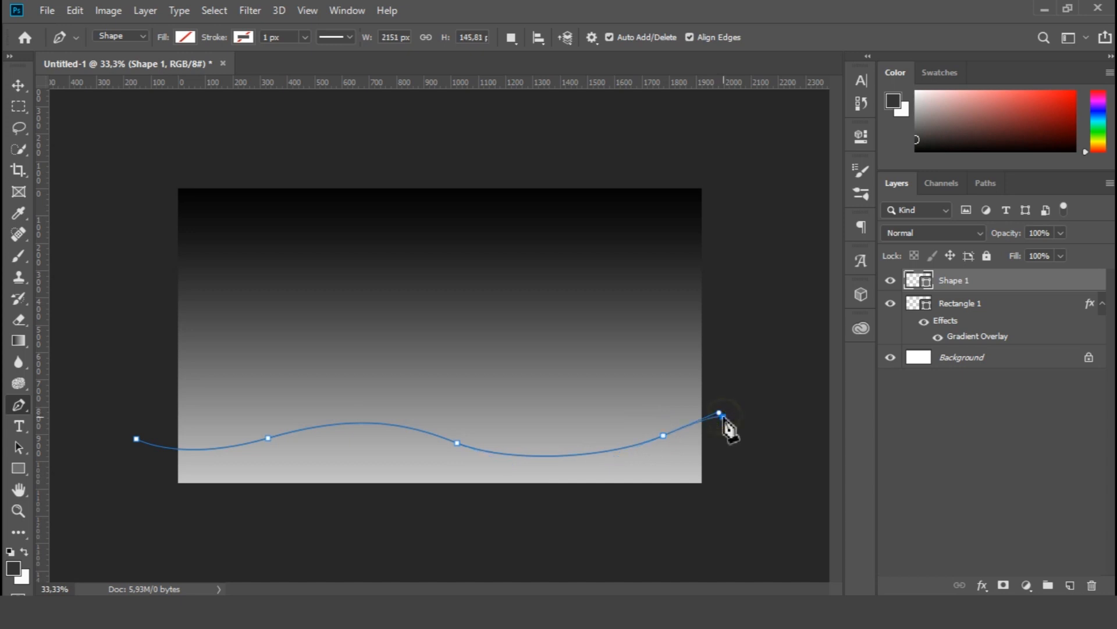
{"action": "left_click", "coordinate": [728, 184]}
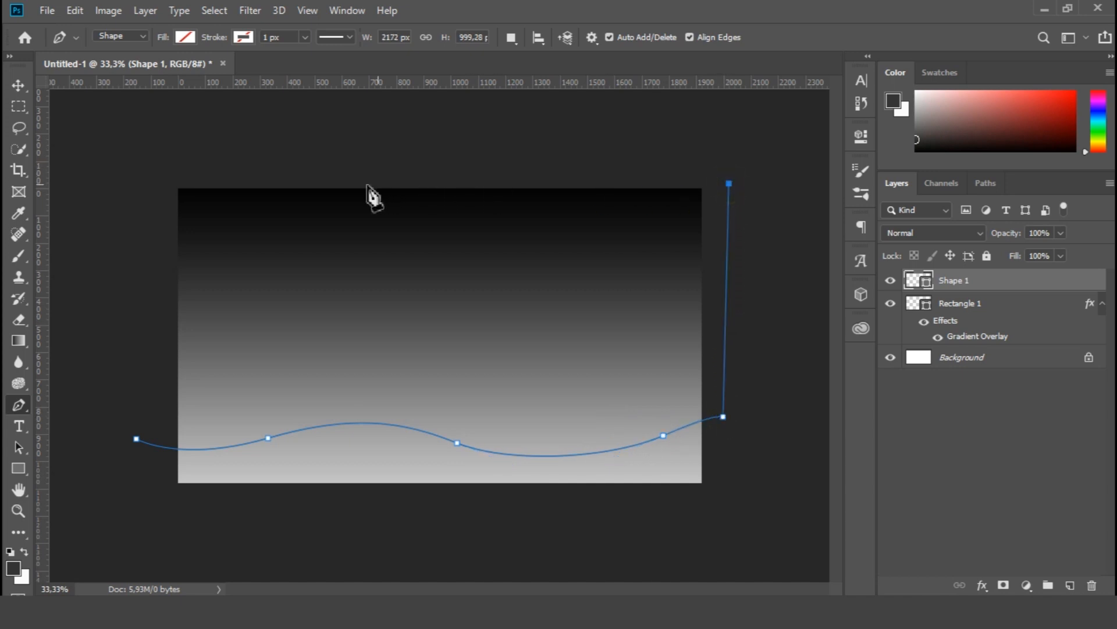
{"action": "left_click", "coordinate": [151, 182]}
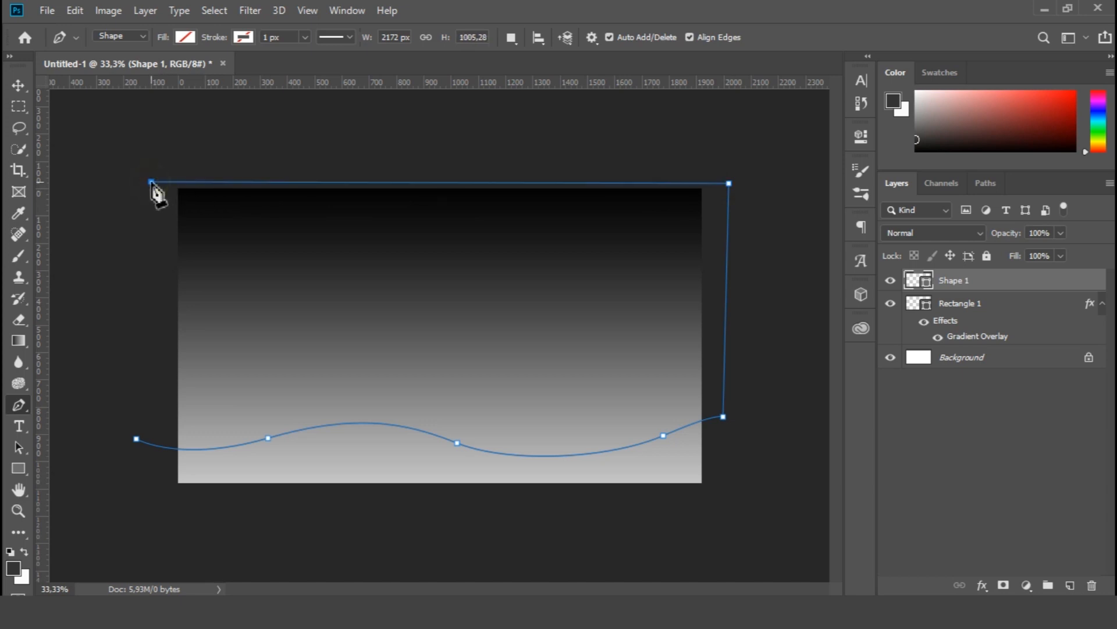
{"action": "left_click", "coordinate": [136, 438]}
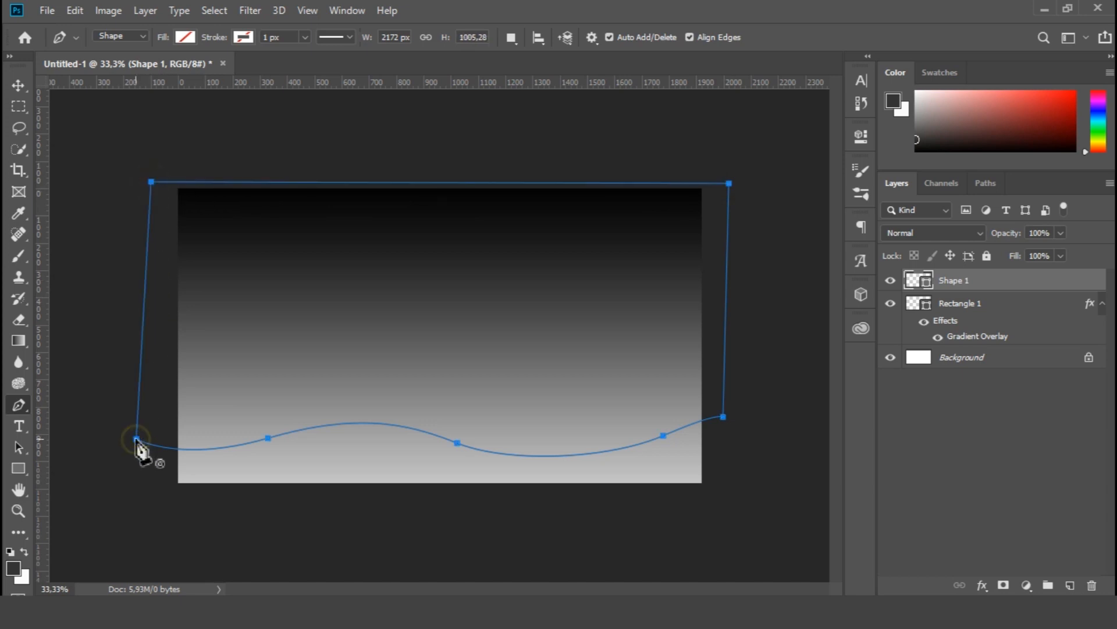
Step: Enable a gradient overlay and a Multiply drop shadow on the first wave shape, with 25% opacity, 20 px distance and 20 px size
{"action": "left_click", "coordinate": [1020, 280]}
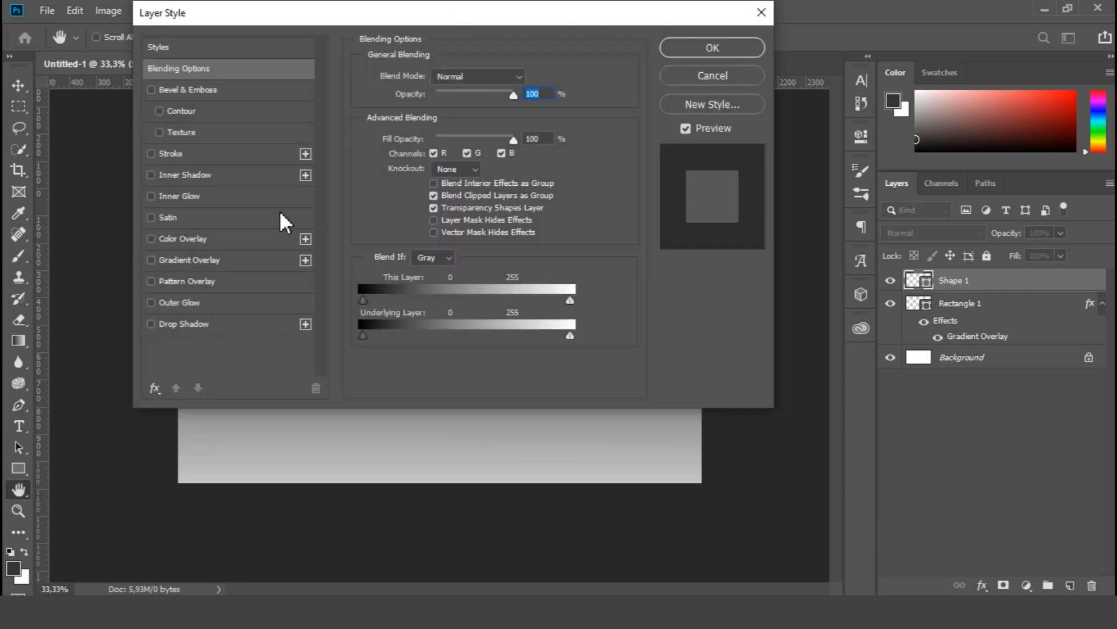
{"action": "left_click", "coordinate": [150, 259]}
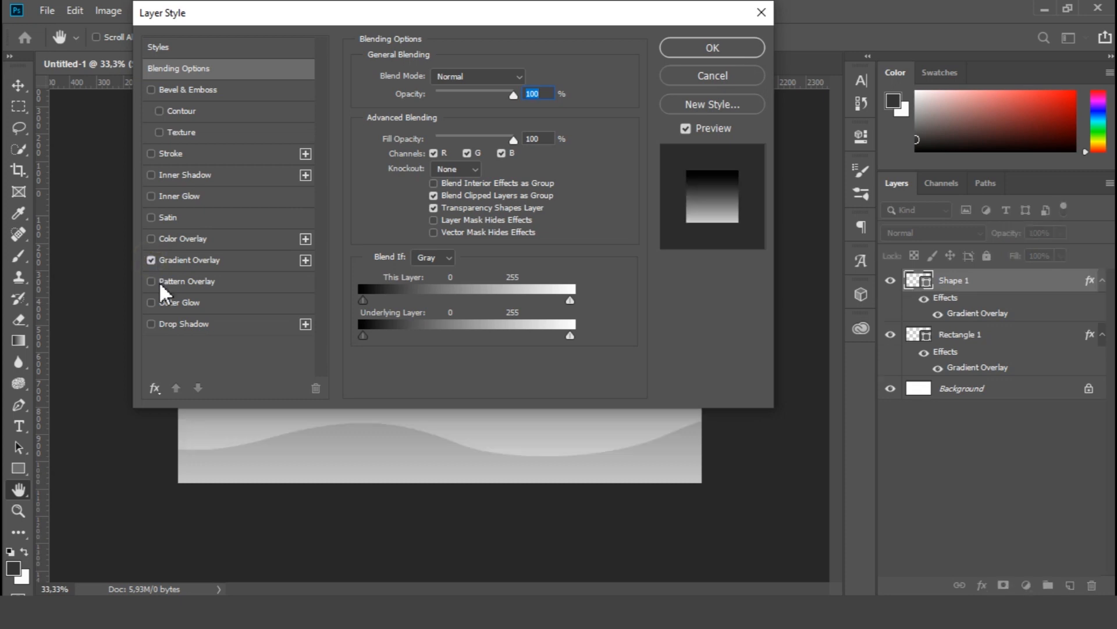
{"action": "left_click", "coordinate": [151, 323]}
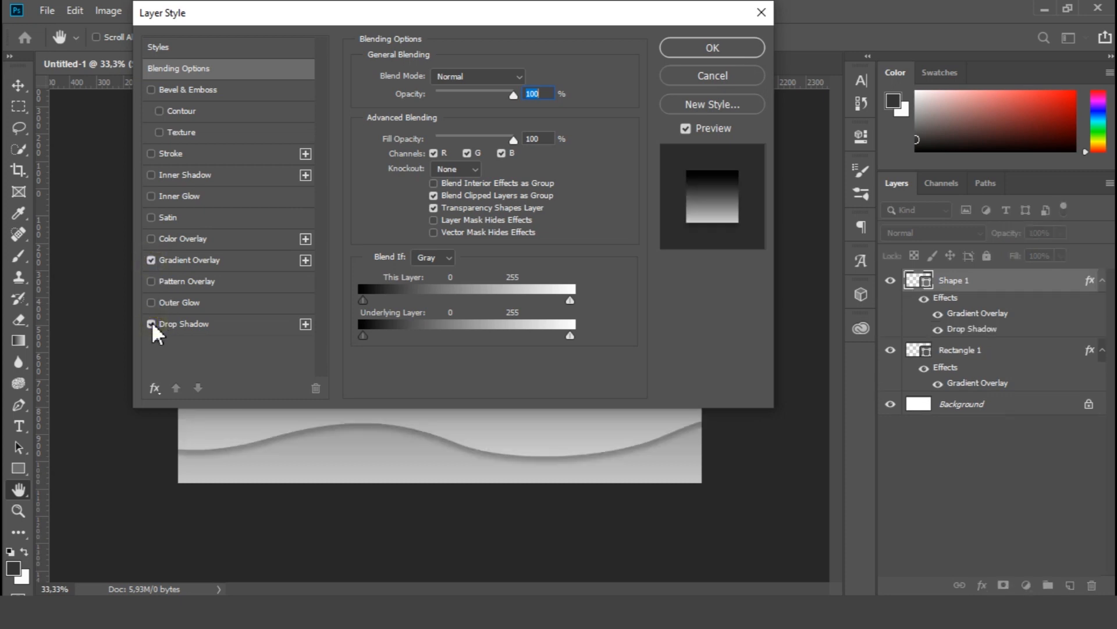
{"action": "left_click", "coordinate": [190, 323]}
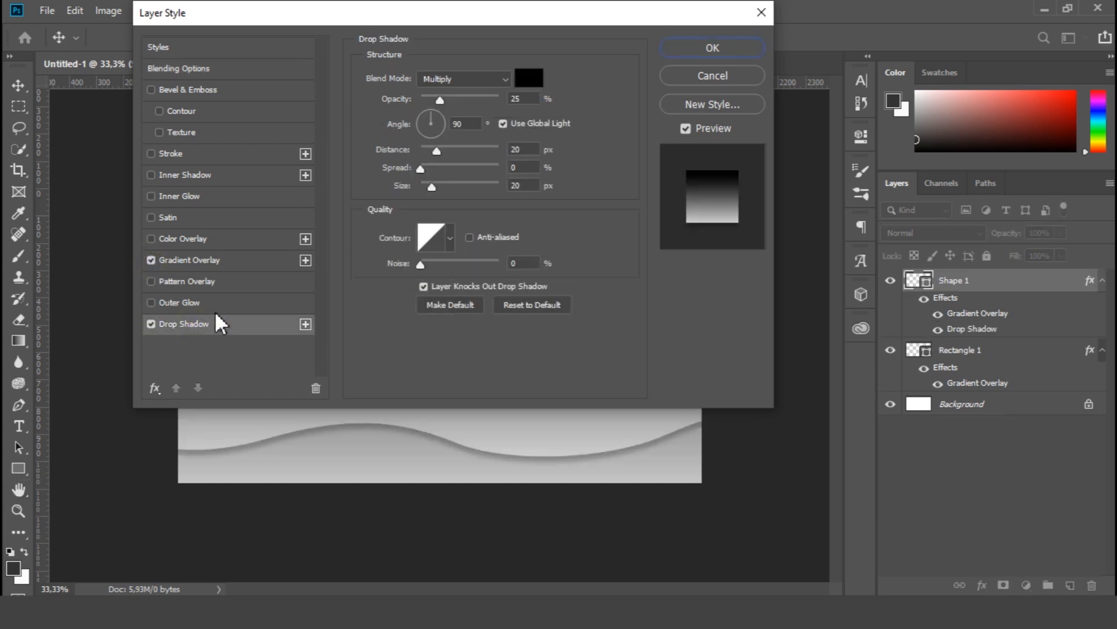
{"action": "left_click", "coordinate": [522, 150]}
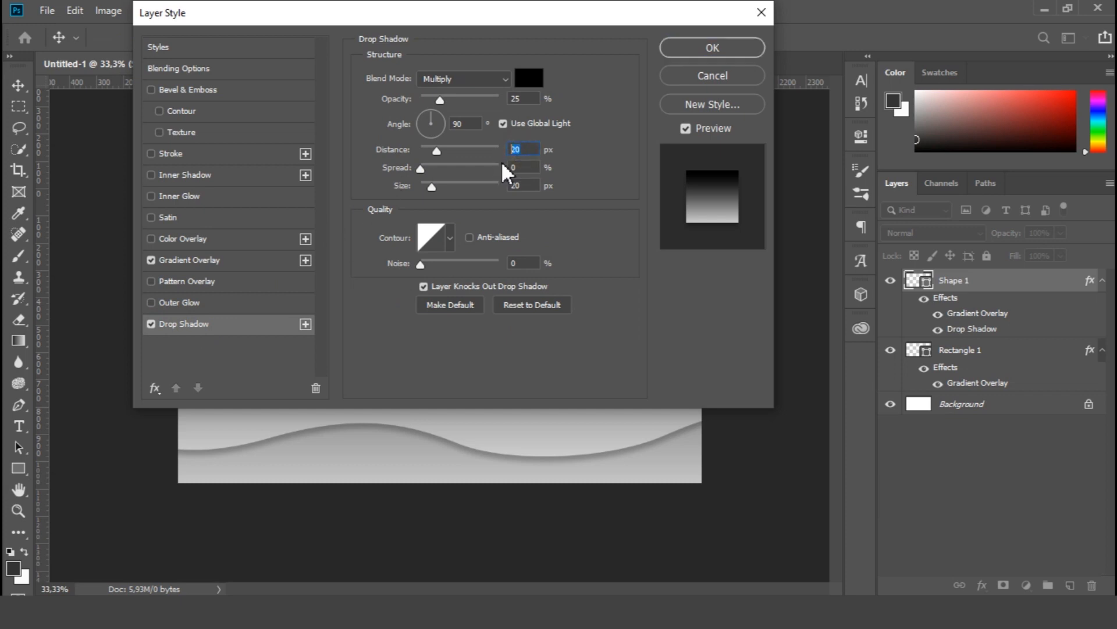
{"action": "left_click", "coordinate": [523, 184]}
{"action": "left_click", "coordinate": [522, 98]}
Step: Use the linear Black, White gradient at -90° and 125% scale for the wave's gradient overlay, and apply the layer style
{"action": "left_click", "coordinate": [213, 259]}
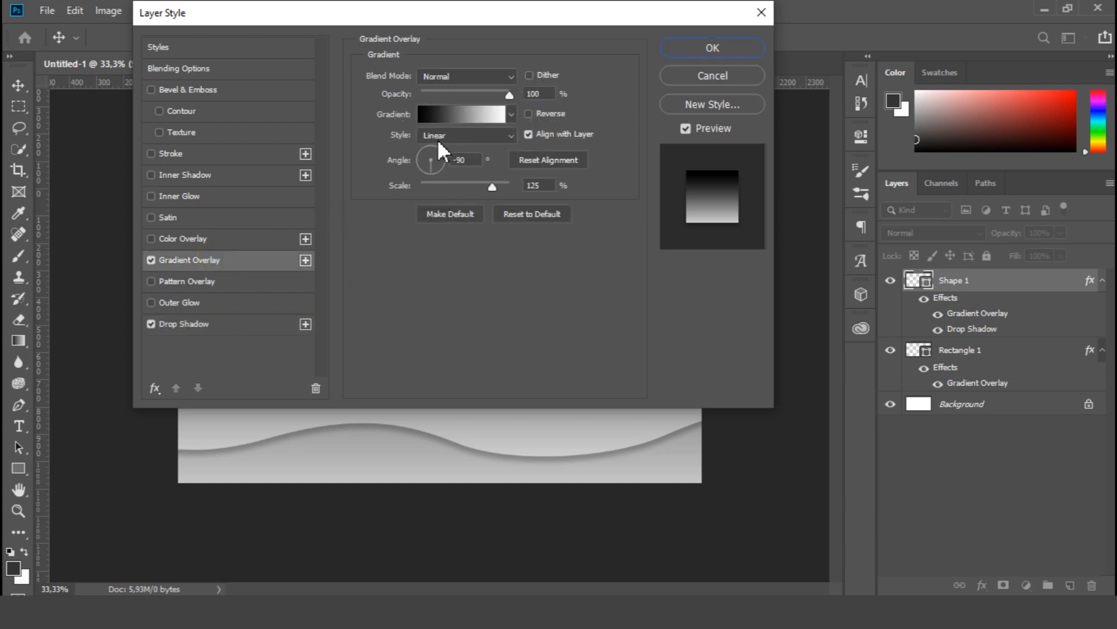
{"action": "left_click", "coordinate": [476, 114]}
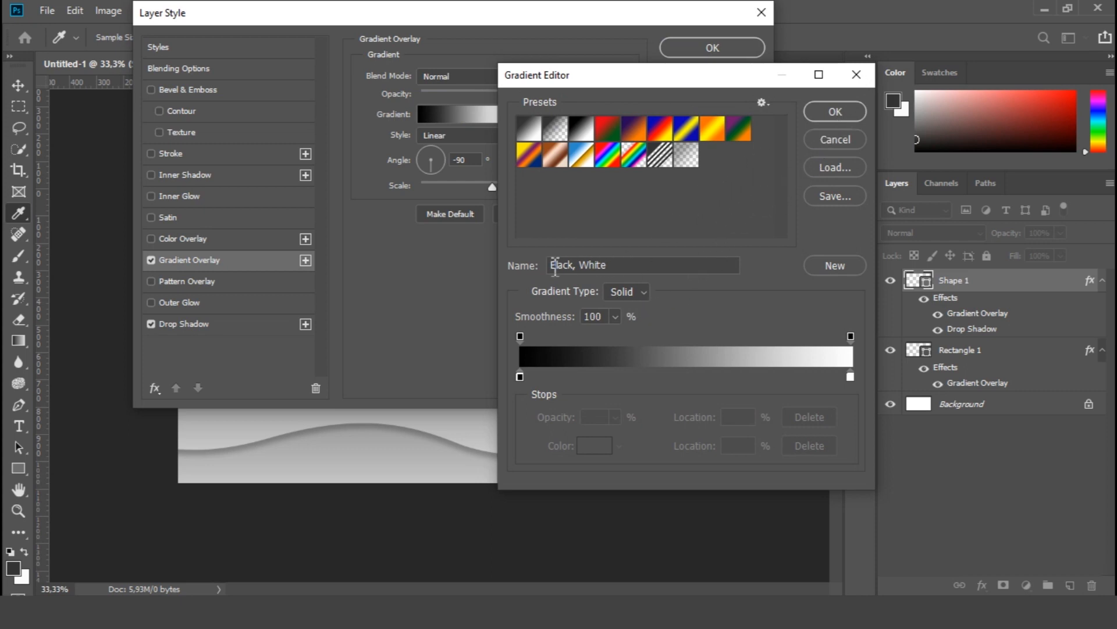
{"action": "left_click", "coordinate": [829, 113]}
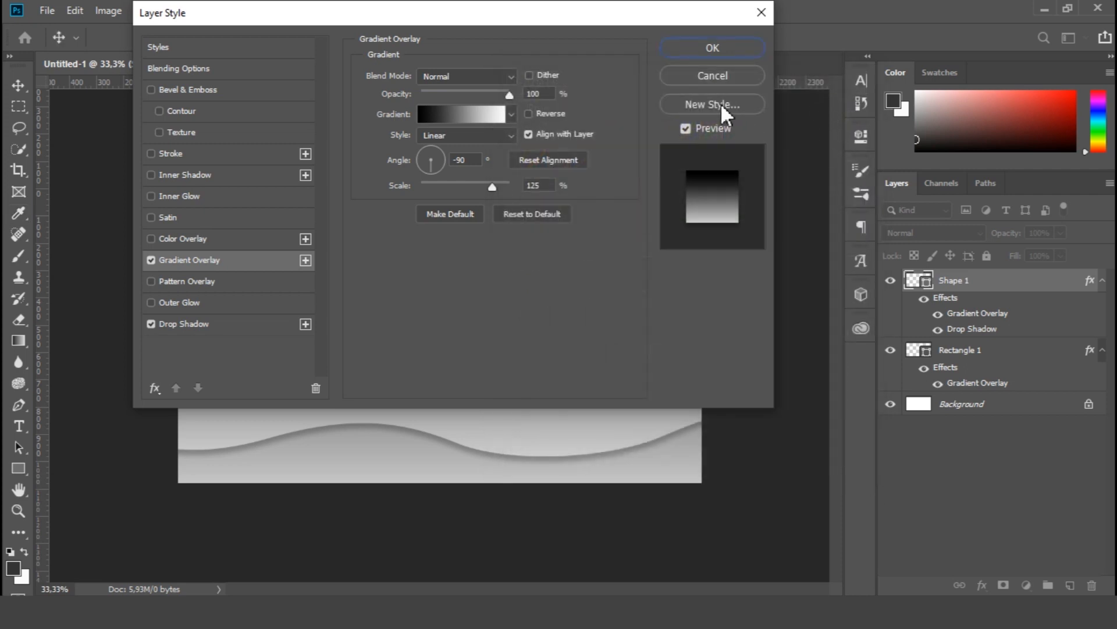
{"action": "left_click", "coordinate": [721, 46]}
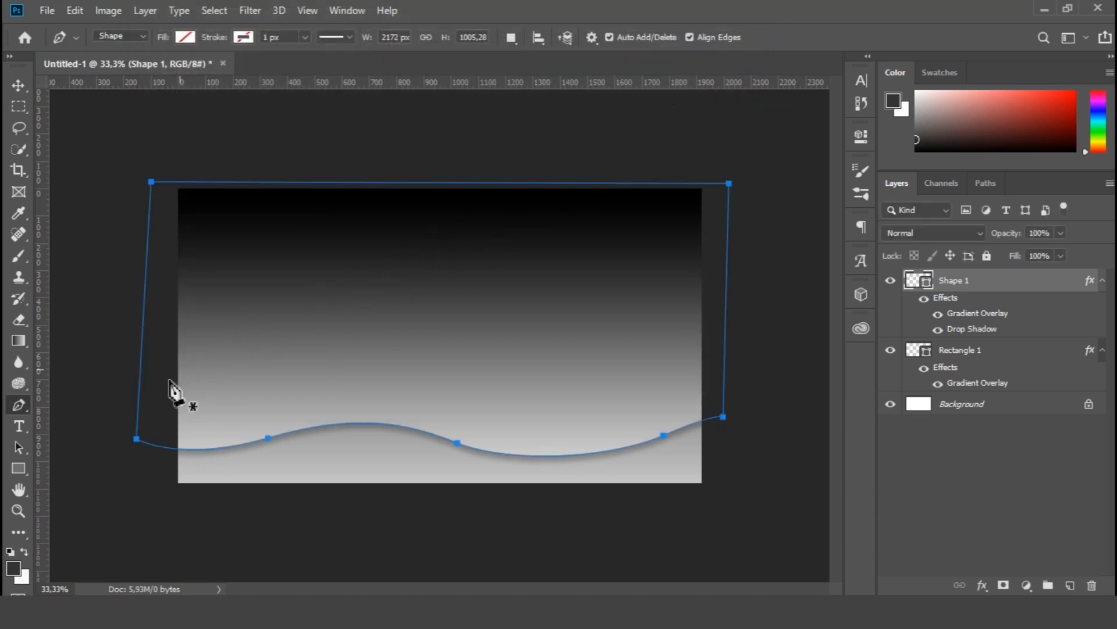
Step: Draw the wavy lower edge of a second shape with the Pen tool, from outside the canvas's left side across the area above the first wave
{"action": "left_click", "coordinate": [146, 386]}
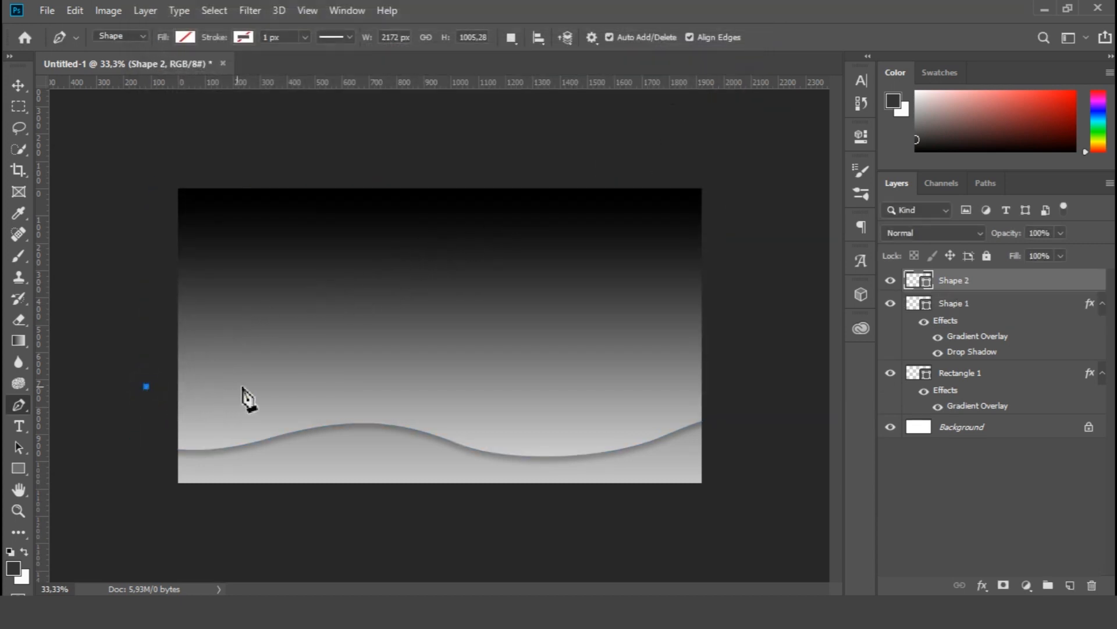
{"action": "left_click_drag", "start_coordinate": [249, 394], "coordinate": [318, 378]}
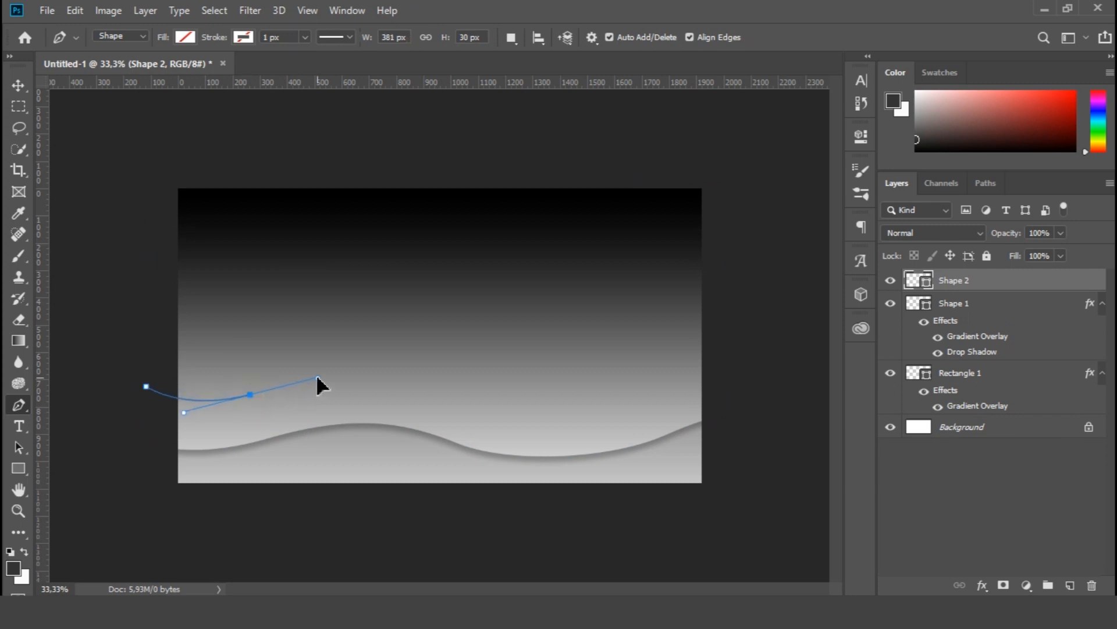
{"action": "left_click_drag", "start_coordinate": [398, 395], "coordinate": [420, 404]}
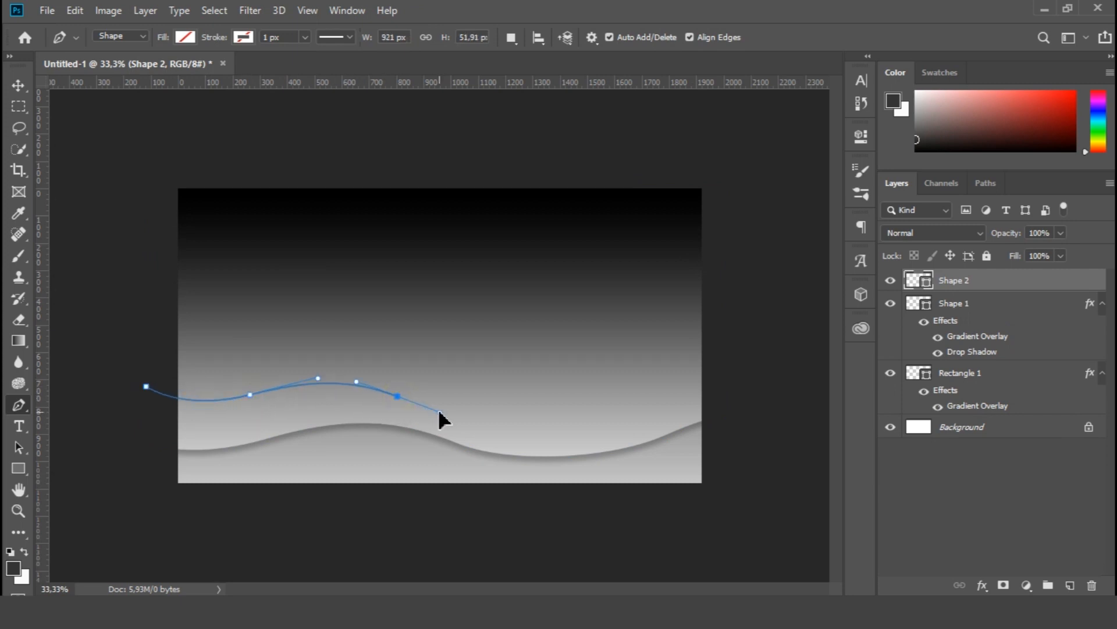
{"action": "left_click_drag", "start_coordinate": [540, 410], "coordinate": [602, 399]}
{"action": "left_click_drag", "start_coordinate": [722, 411], "coordinate": [781, 444]}
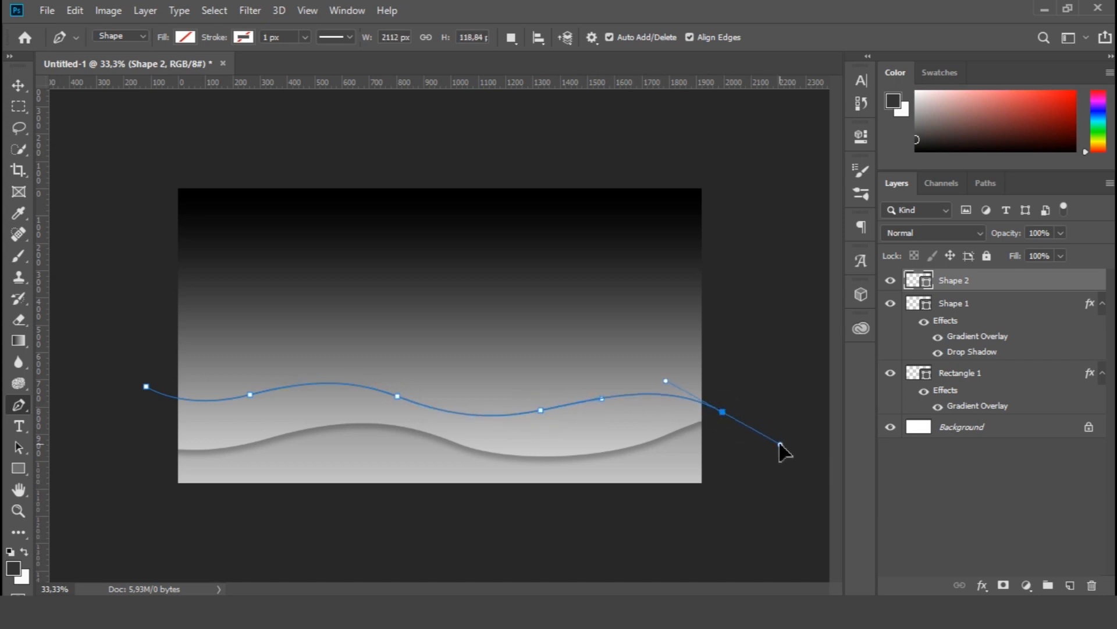
{"action": "key", "text": "ctrl+z"}
{"action": "left_click_drag", "start_coordinate": [723, 399], "coordinate": [754, 423]}
{"action": "key", "text": "ctrl+z"}
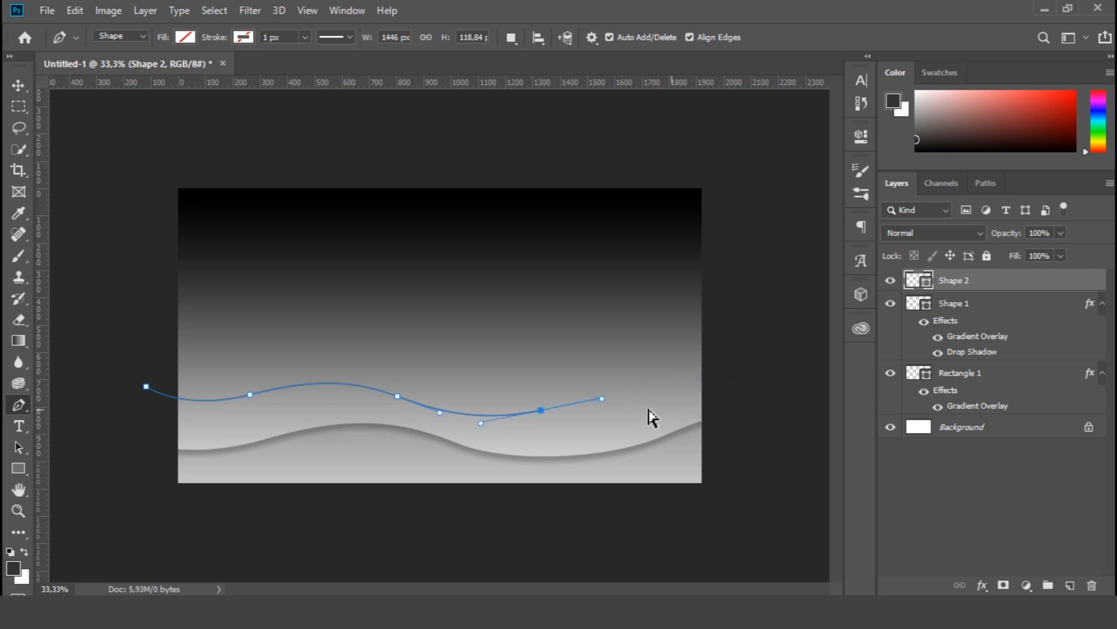
Step: Extend the second wave past the canvas's right edge and close the shape around the canvas top, about 2136 × 887 px overall
{"action": "left_click_drag", "start_coordinate": [714, 394], "coordinate": [745, 414]}
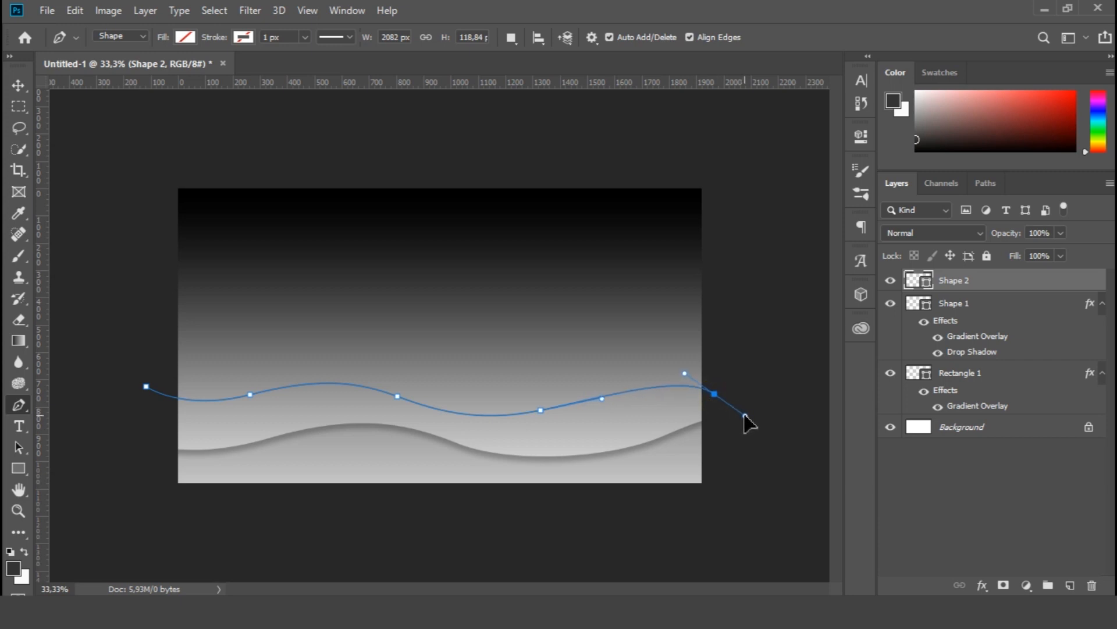
{"action": "left_click", "coordinate": [720, 173]}
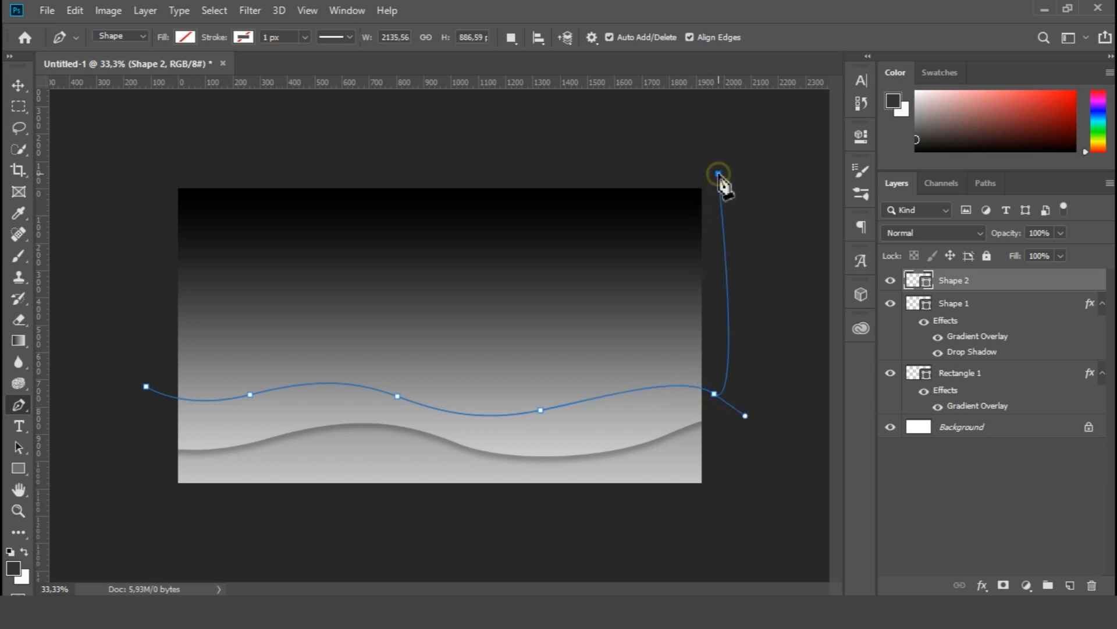
{"action": "left_click", "coordinate": [151, 178]}
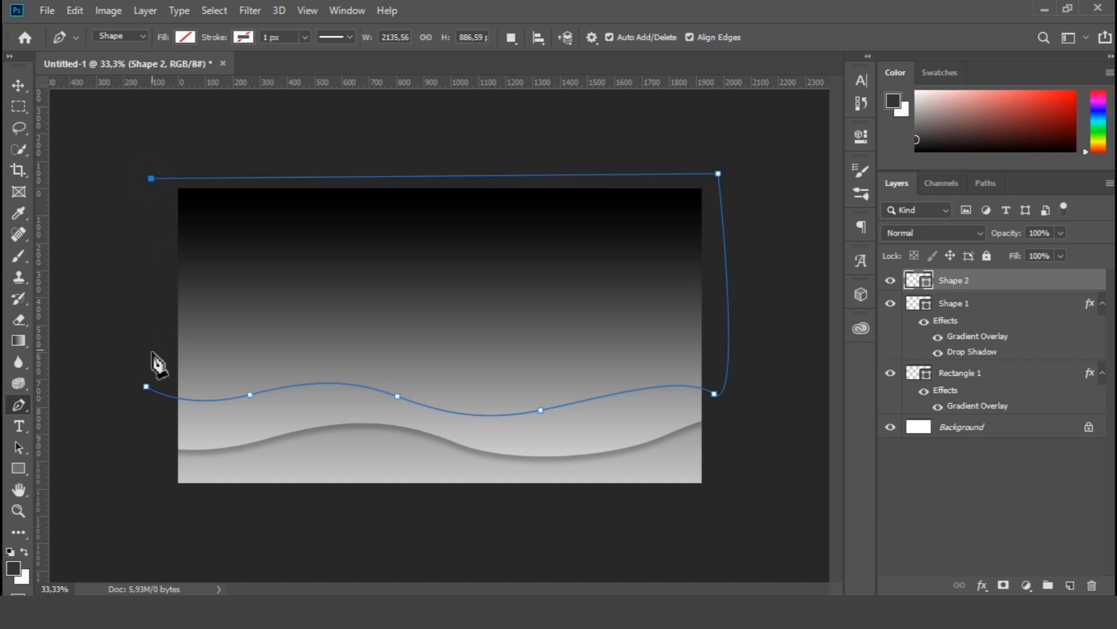
{"action": "left_click", "coordinate": [146, 386]}
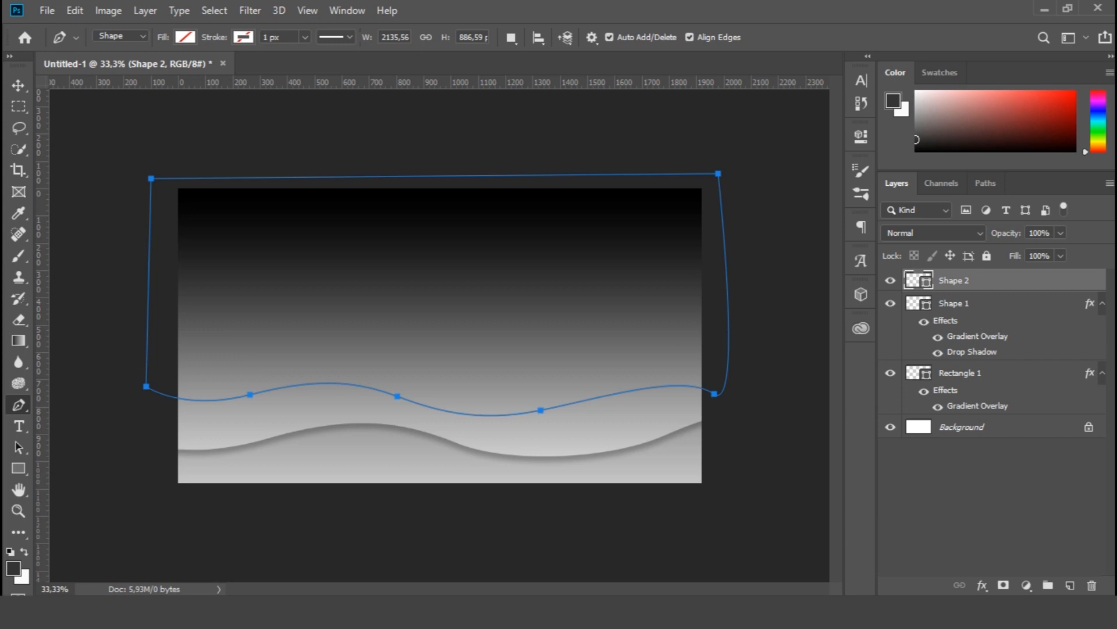
Step: Add a gradient overlay and a drop shadow to the second wave shape, and collapse the effects lists of all shape layers
{"action": "left_click", "coordinate": [1102, 373]}
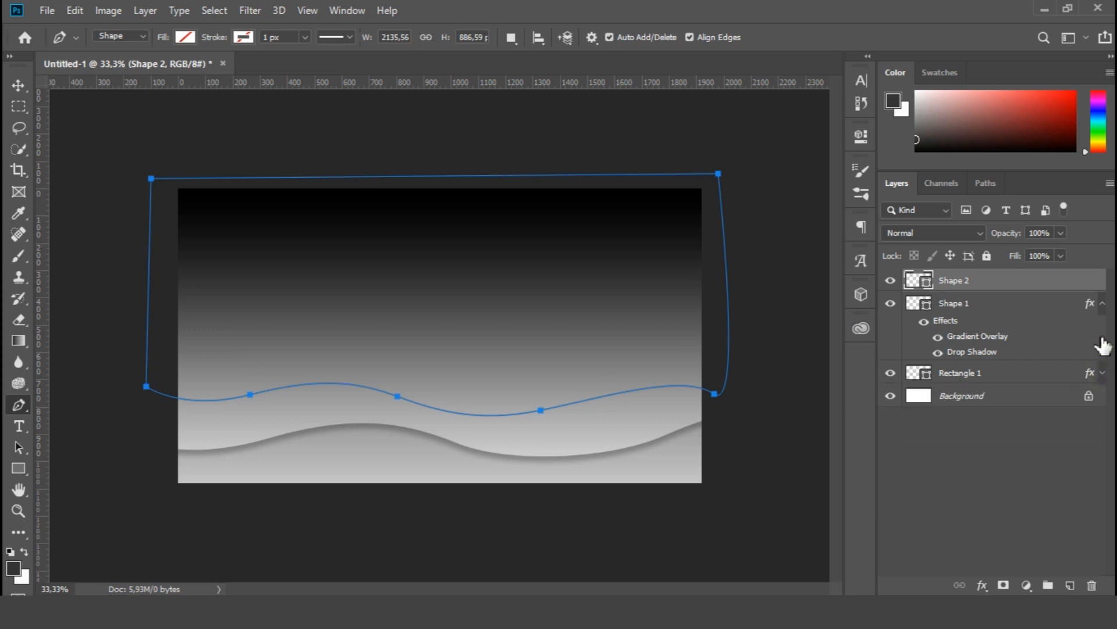
{"action": "left_click", "coordinate": [1102, 304]}
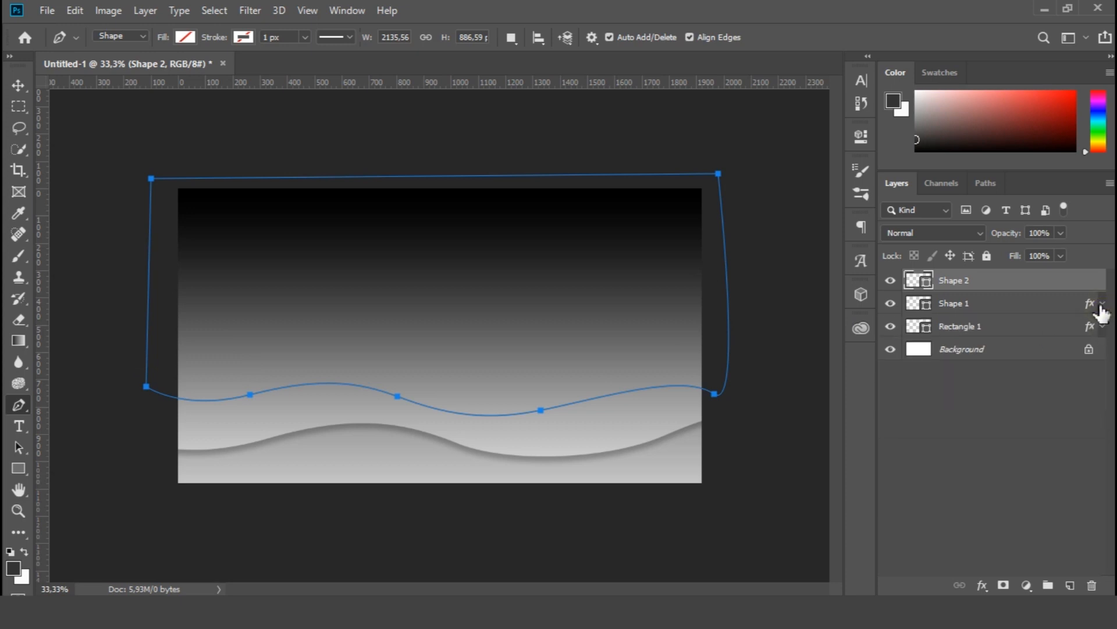
{"action": "left_click", "coordinate": [1016, 282]}
{"action": "double_click", "coordinate": [1016, 282]}
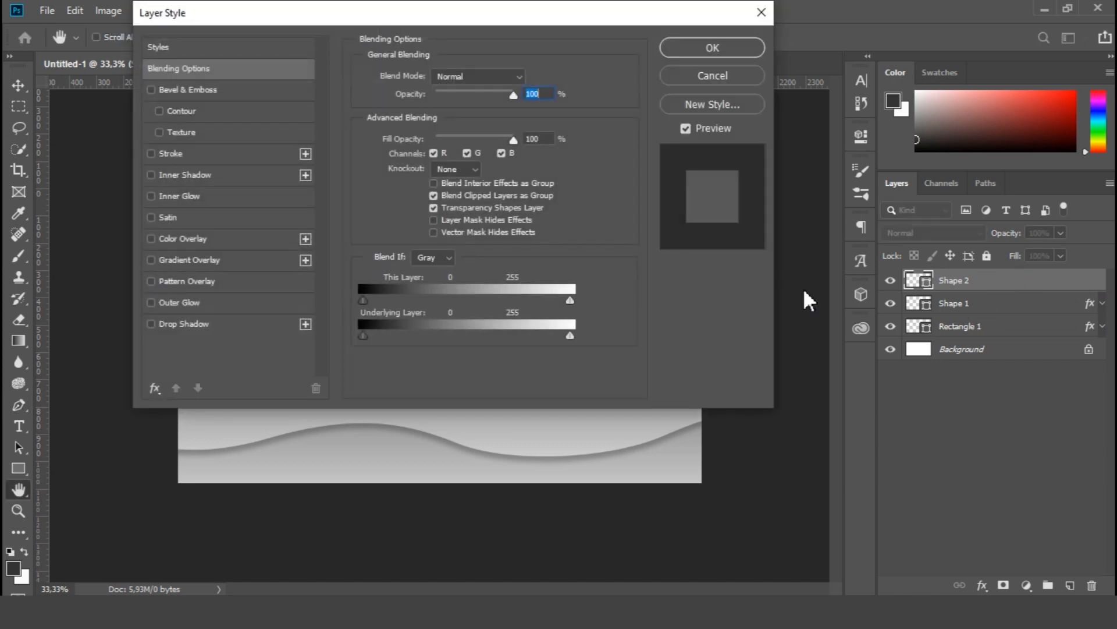
{"action": "left_click", "coordinate": [151, 260]}
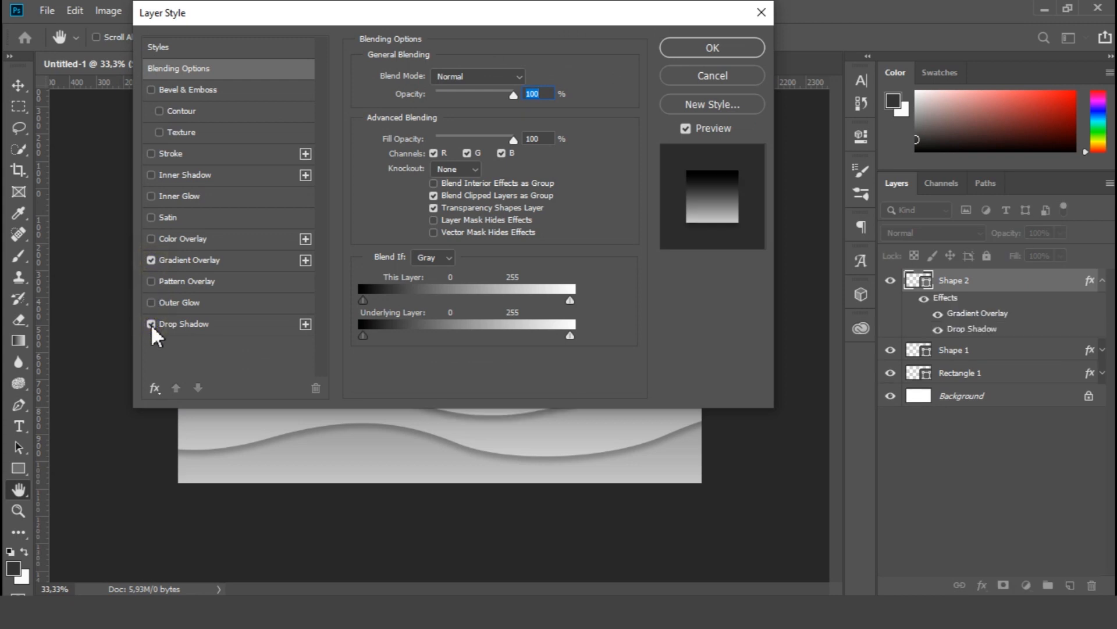
{"action": "left_click", "coordinate": [679, 48]}
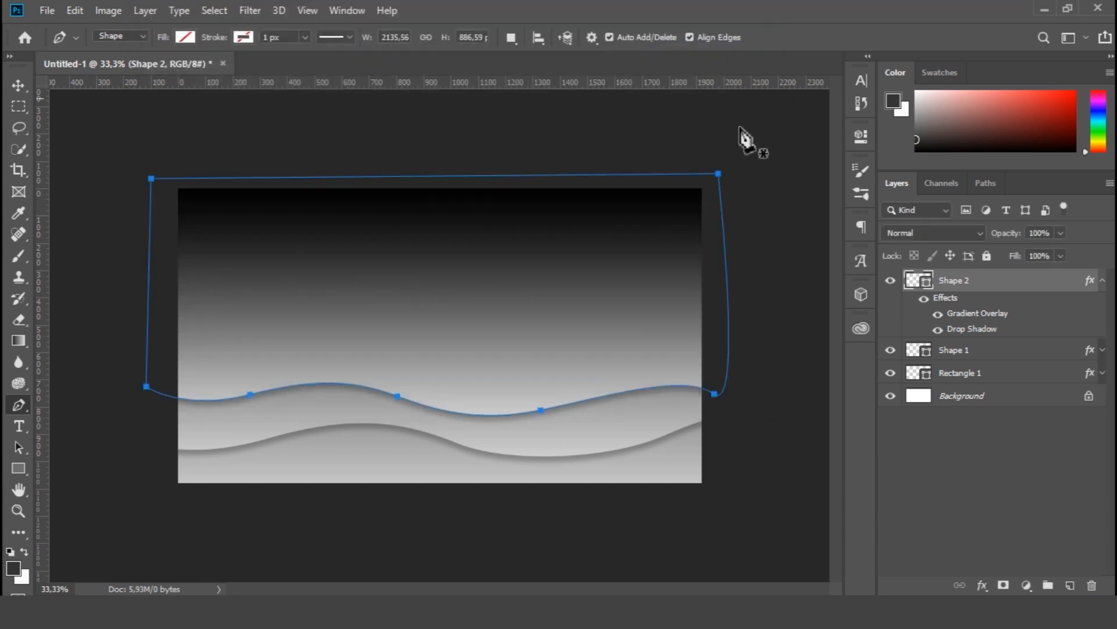
{"action": "left_click", "coordinate": [1103, 281]}
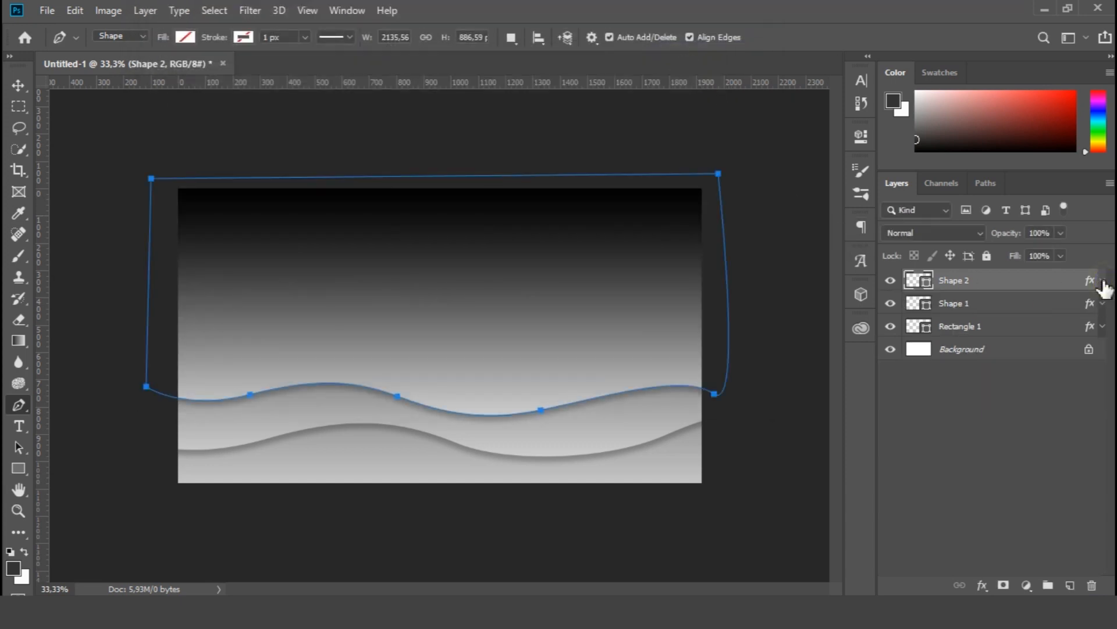
Step: Draw a third closed wave shape with the Pen tool above the second wave, enclosing the canvas top, about 2128 × 880 px overall
{"action": "left_click", "coordinate": [156, 357]}
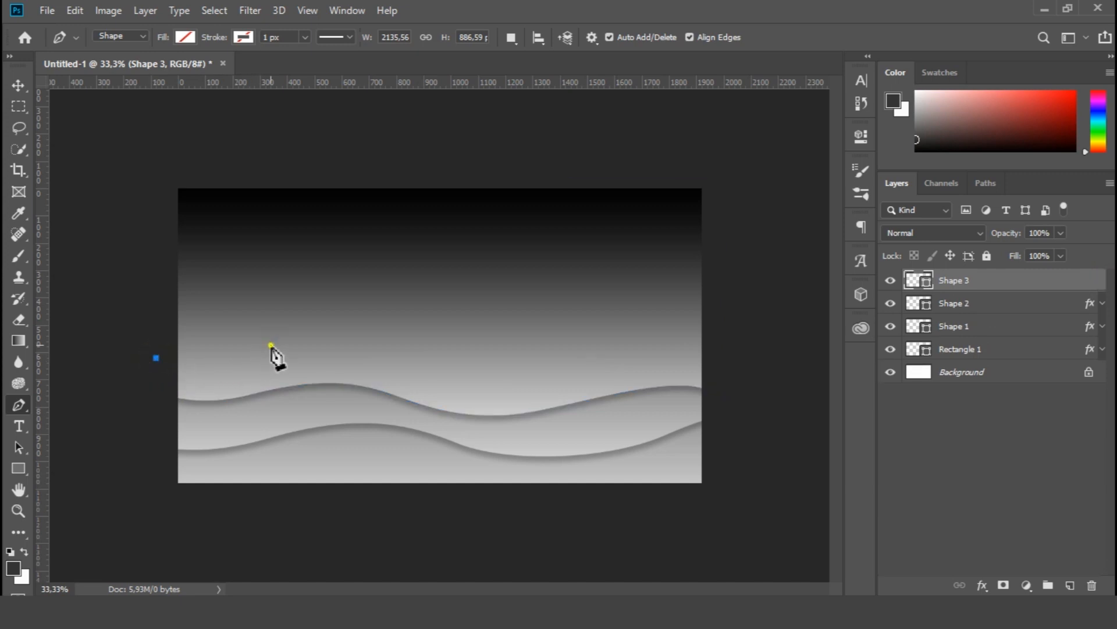
{"action": "left_click_drag", "start_coordinate": [304, 333], "coordinate": [343, 321]}
{"action": "left_click_drag", "start_coordinate": [420, 380], "coordinate": [472, 405]}
{"action": "left_click_drag", "start_coordinate": [584, 369], "coordinate": [631, 351]}
{"action": "left_click_drag", "start_coordinate": [714, 362], "coordinate": [748, 406]}
{"action": "left_click", "coordinate": [724, 156]}
{"action": "left_click", "coordinate": [151, 154]}
{"action": "left_click", "coordinate": [156, 357]}
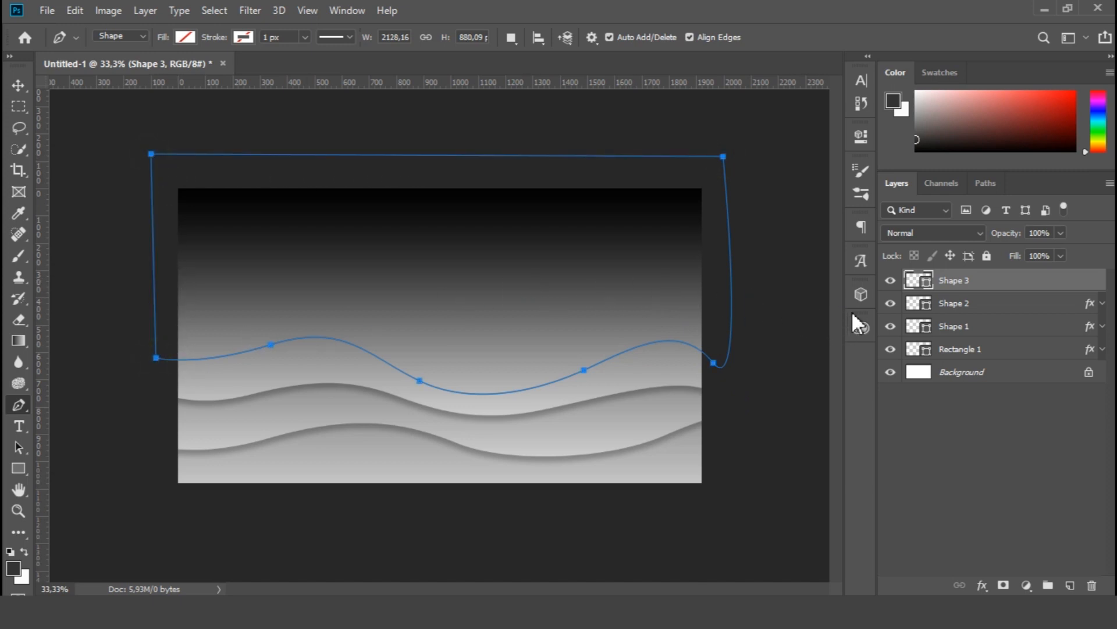
Step: Add a gradient overlay and a drop shadow to the third wave shape, and collapse its effects list
{"action": "double_click", "coordinate": [991, 280]}
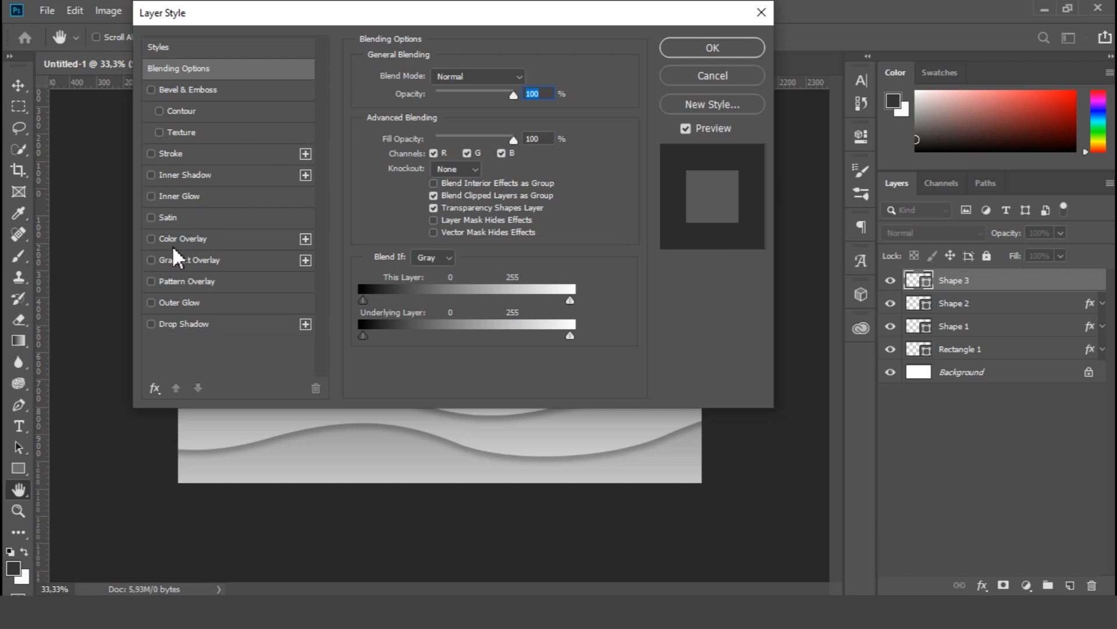
{"action": "left_click", "coordinate": [152, 260]}
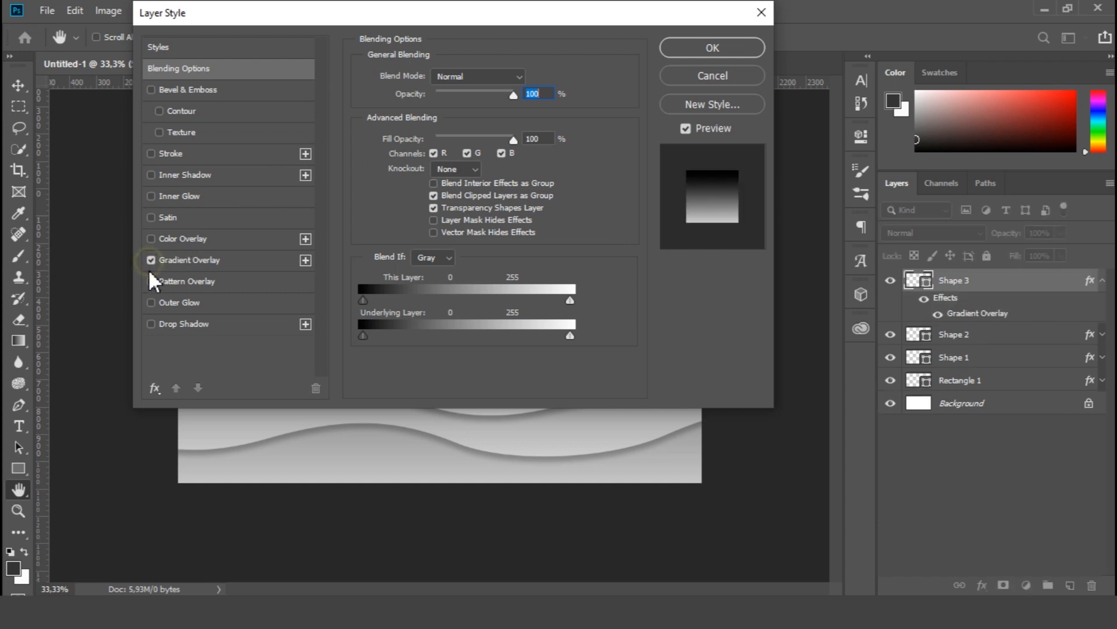
{"action": "left_click", "coordinate": [150, 326]}
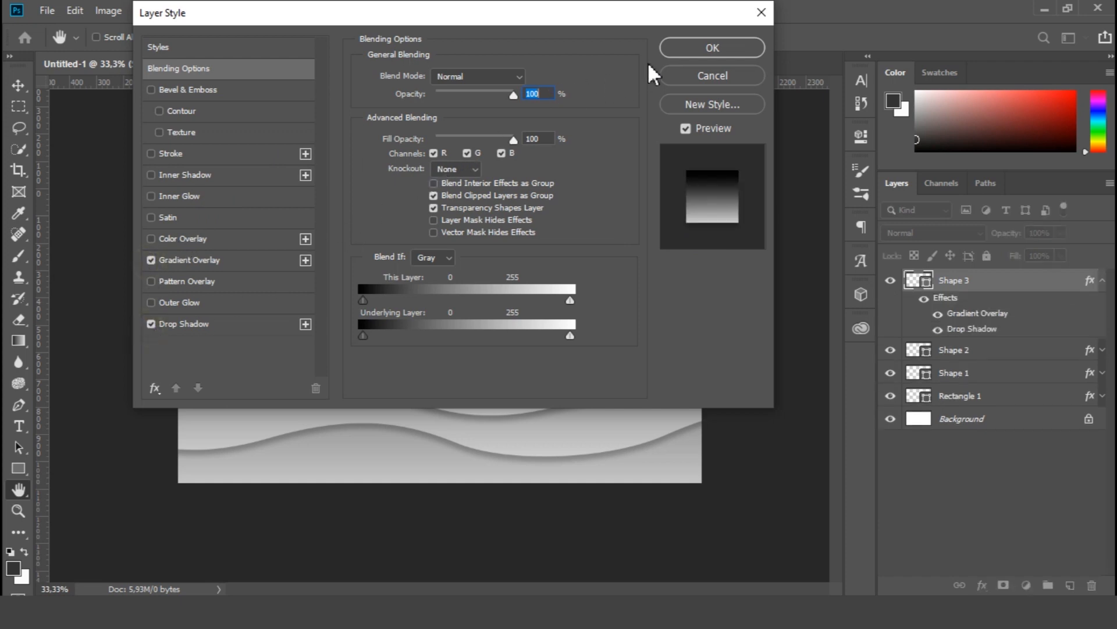
{"action": "left_click", "coordinate": [686, 49]}
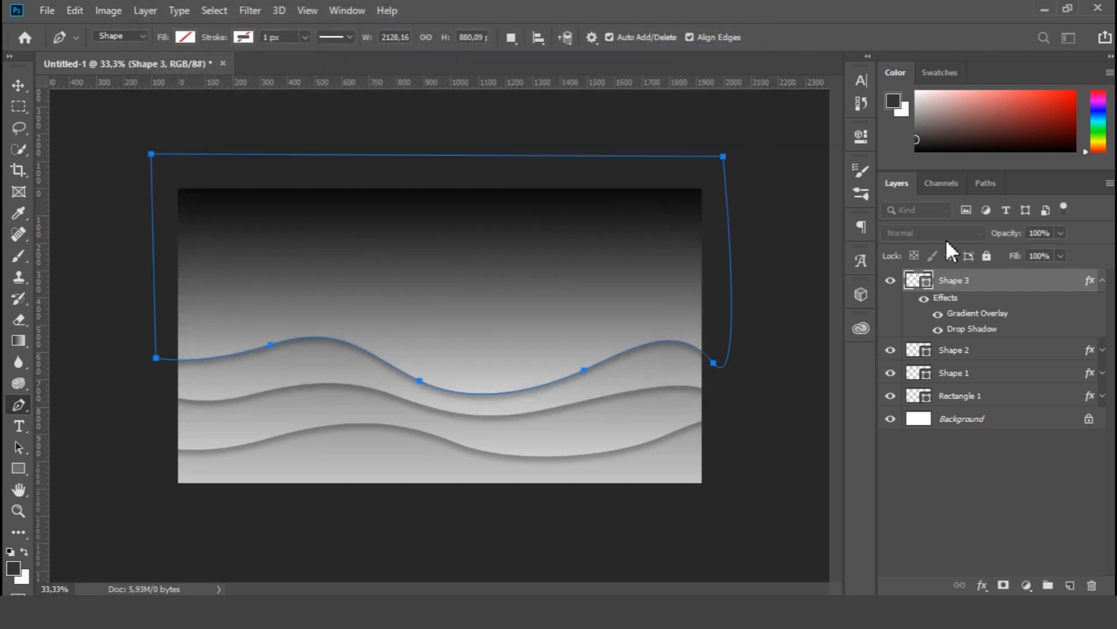
{"action": "left_click", "coordinate": [1102, 281]}
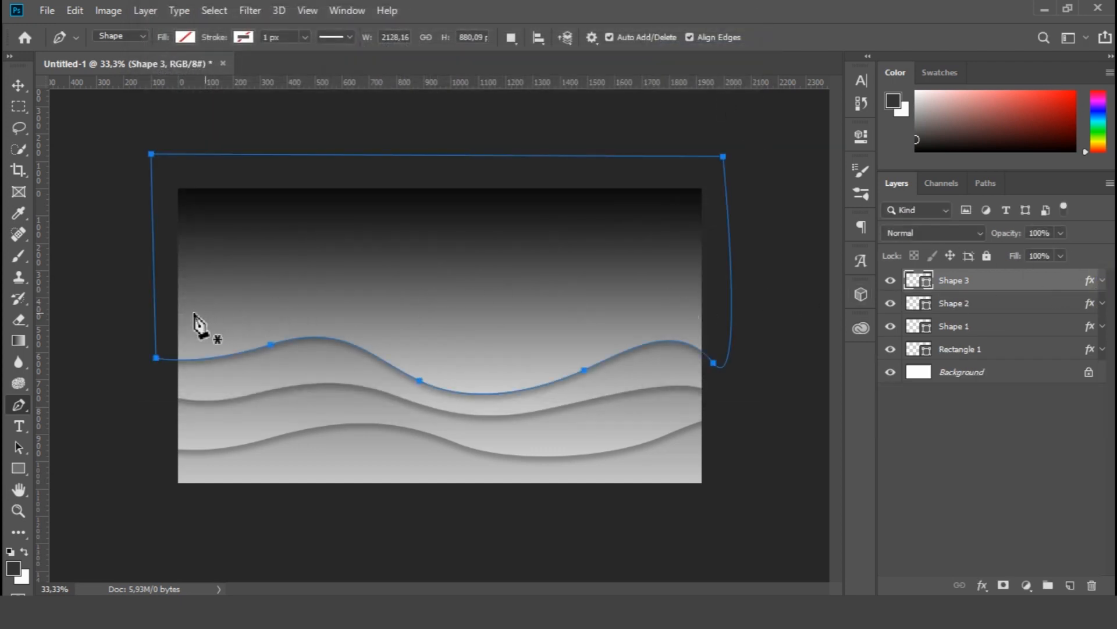
Step: Draw a fourth closed wave shape with the Pen tool above the third wave, extending past the canvas sides and top, about 2083 × 786 px
{"action": "left_click", "coordinate": [161, 319]}
{"action": "left_click", "coordinate": [234, 316]}
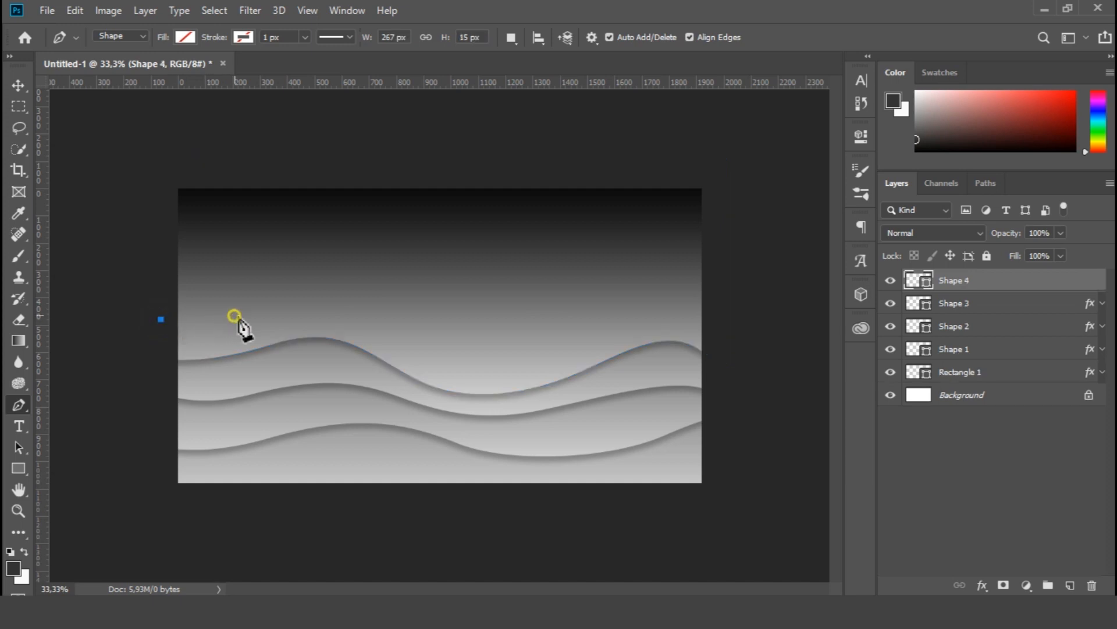
{"action": "left_click_drag", "start_coordinate": [257, 320], "coordinate": [270, 326]}
{"action": "left_click_drag", "start_coordinate": [360, 315], "coordinate": [388, 310]}
{"action": "left_click_drag", "start_coordinate": [462, 332], "coordinate": [511, 354]}
{"action": "left_click_drag", "start_coordinate": [621, 328], "coordinate": [723, 327]}
{"action": "left_click", "coordinate": [717, 133]}
{"action": "left_click", "coordinate": [150, 139]}
{"action": "left_click", "coordinate": [160, 319]}
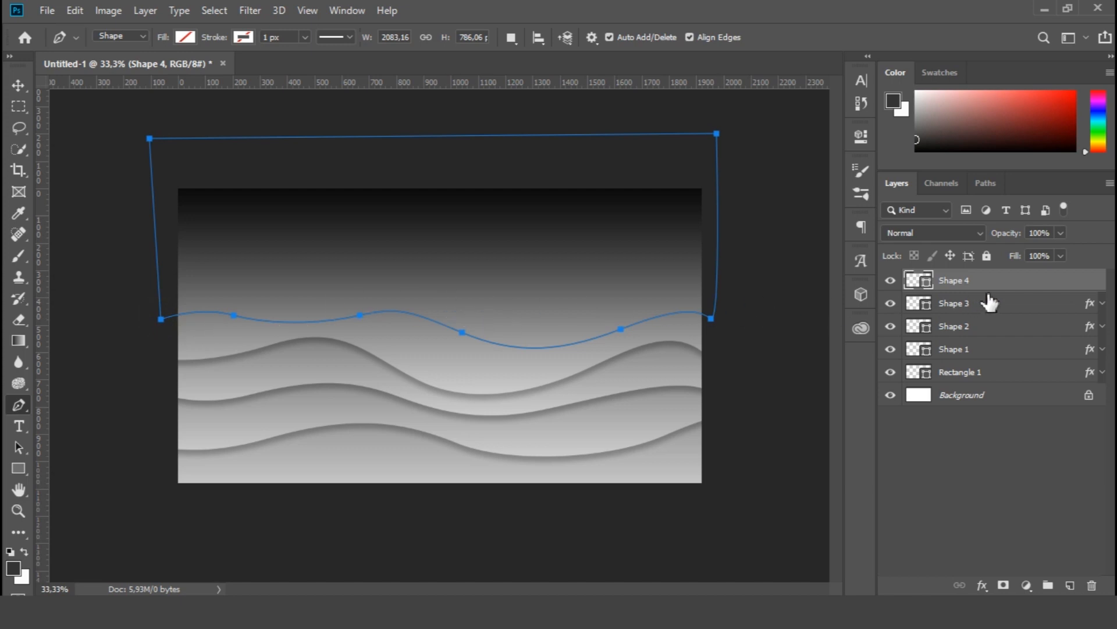
Step: Give the fourth wave shape a gradient overlay and a drop shadow, and collapse its effects list
{"action": "double_click", "coordinate": [1035, 284]}
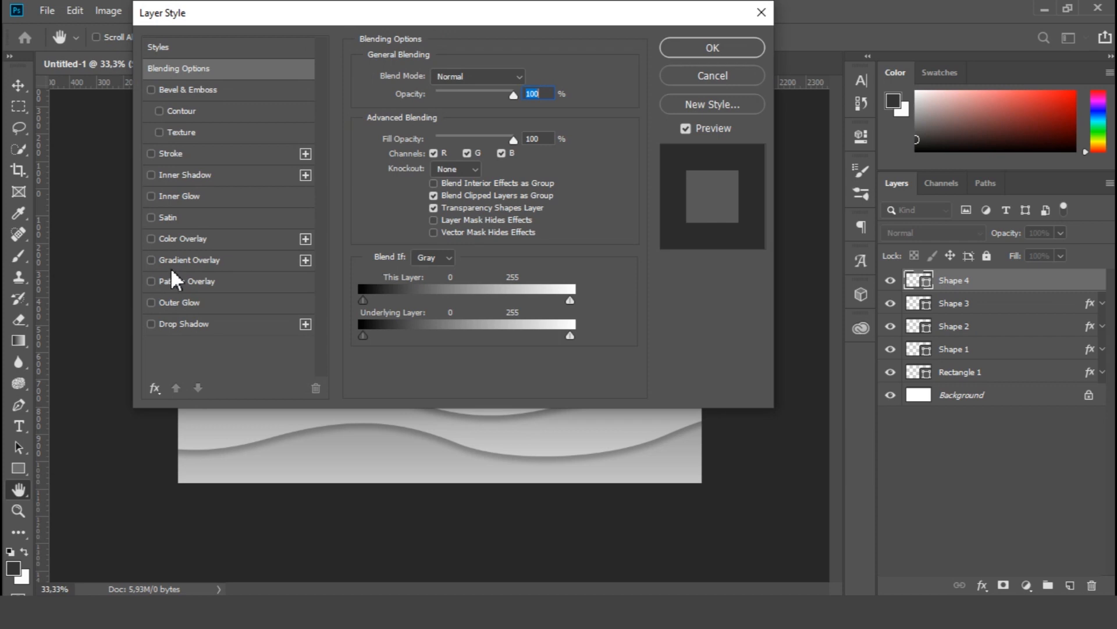
{"action": "left_click", "coordinate": [147, 261]}
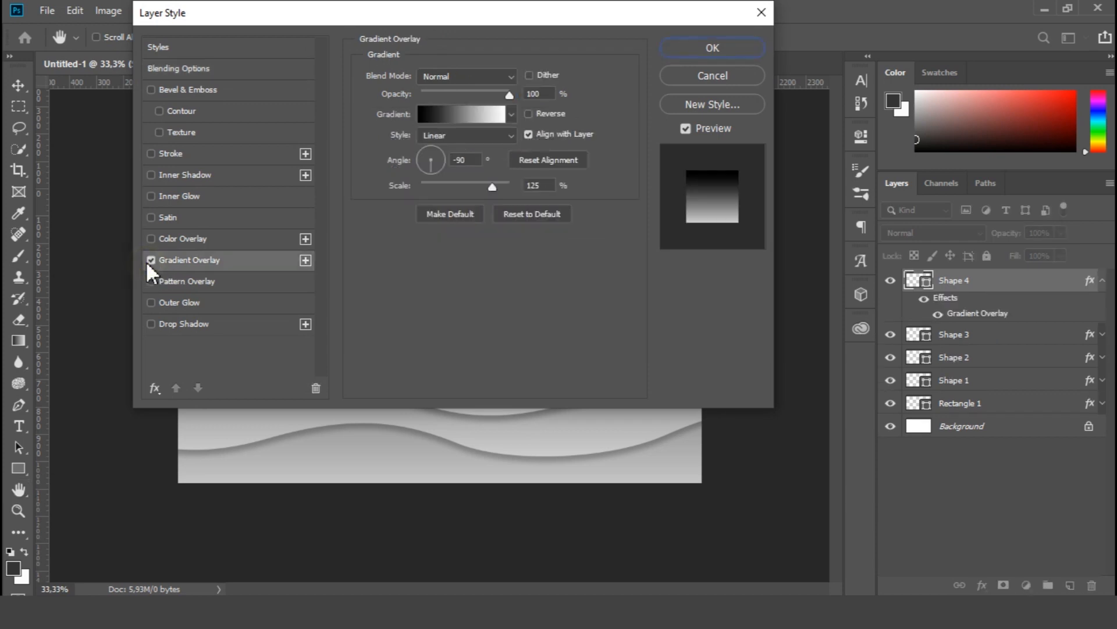
{"action": "left_click", "coordinate": [151, 323]}
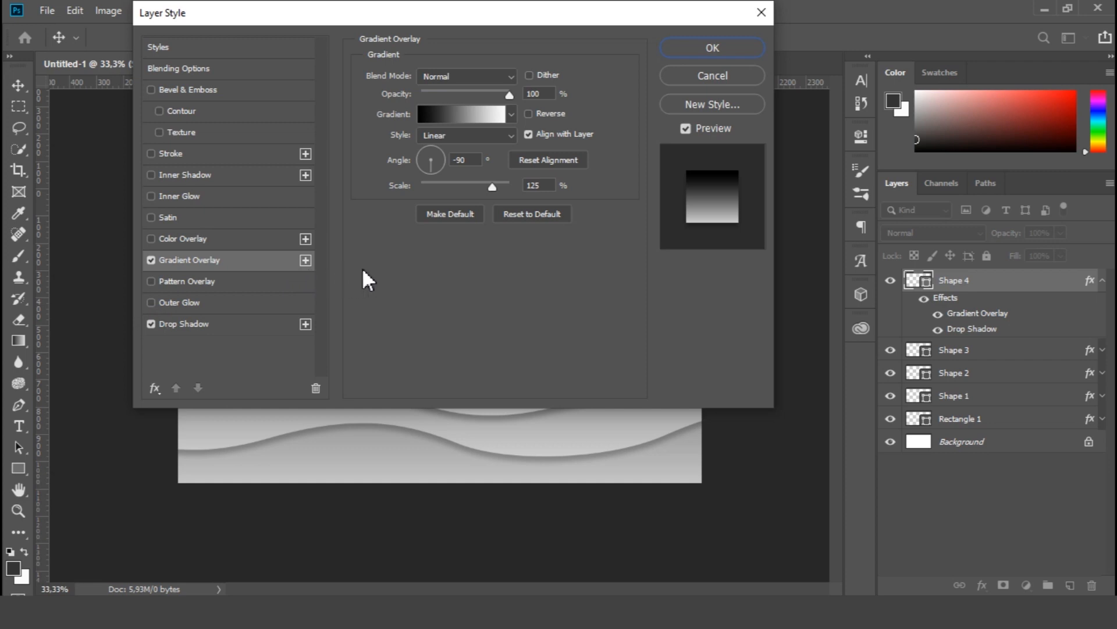
{"action": "left_click", "coordinate": [710, 48]}
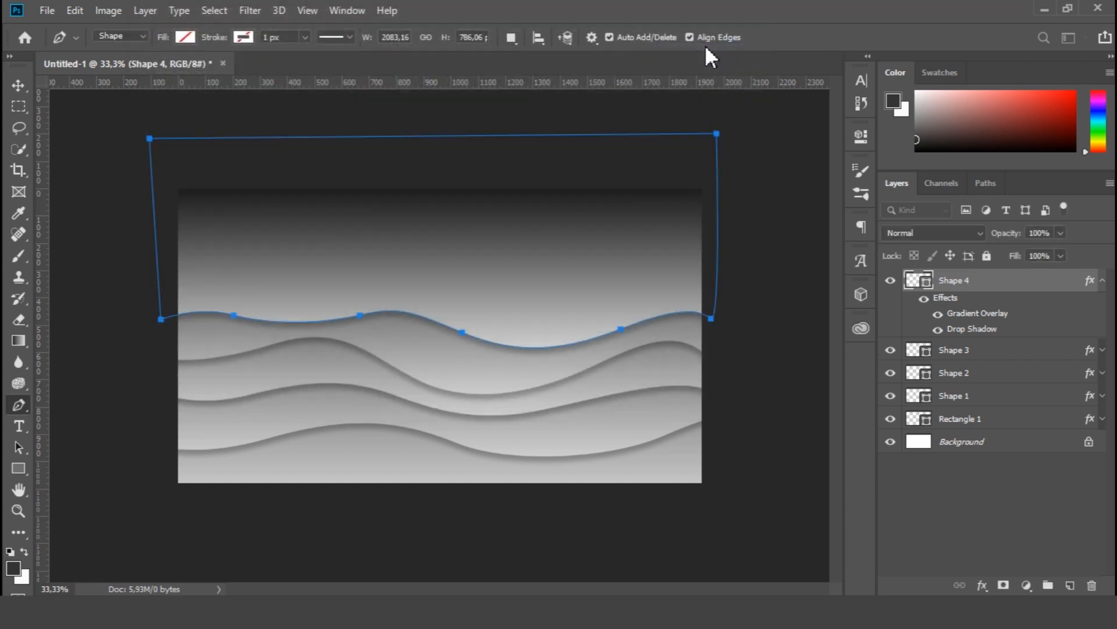
{"action": "left_click", "coordinate": [718, 249]}
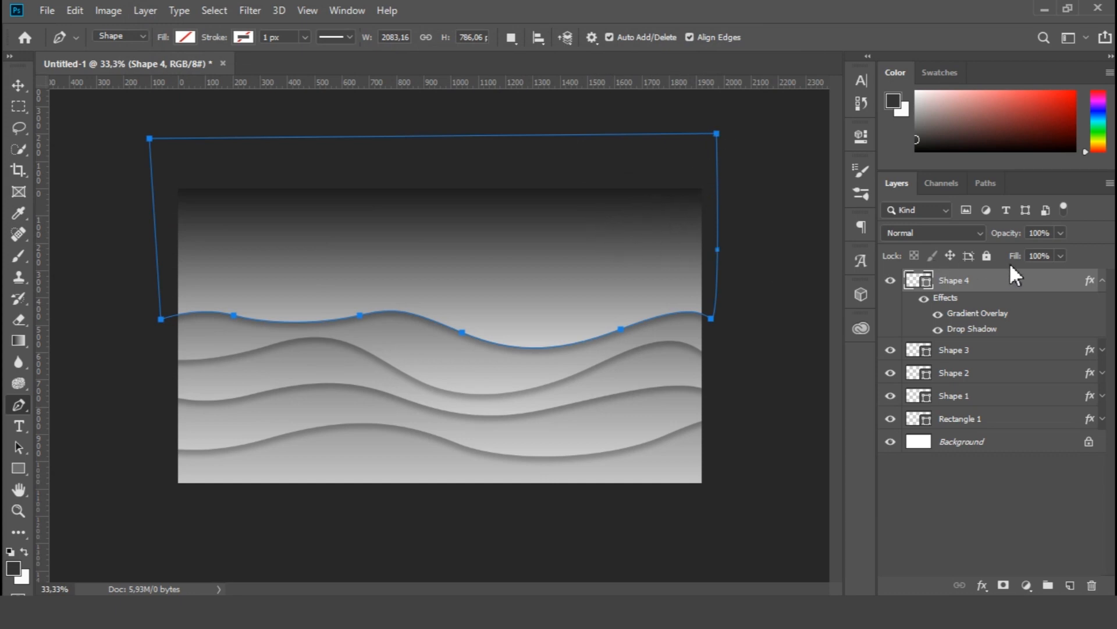
{"action": "left_click", "coordinate": [1103, 282]}
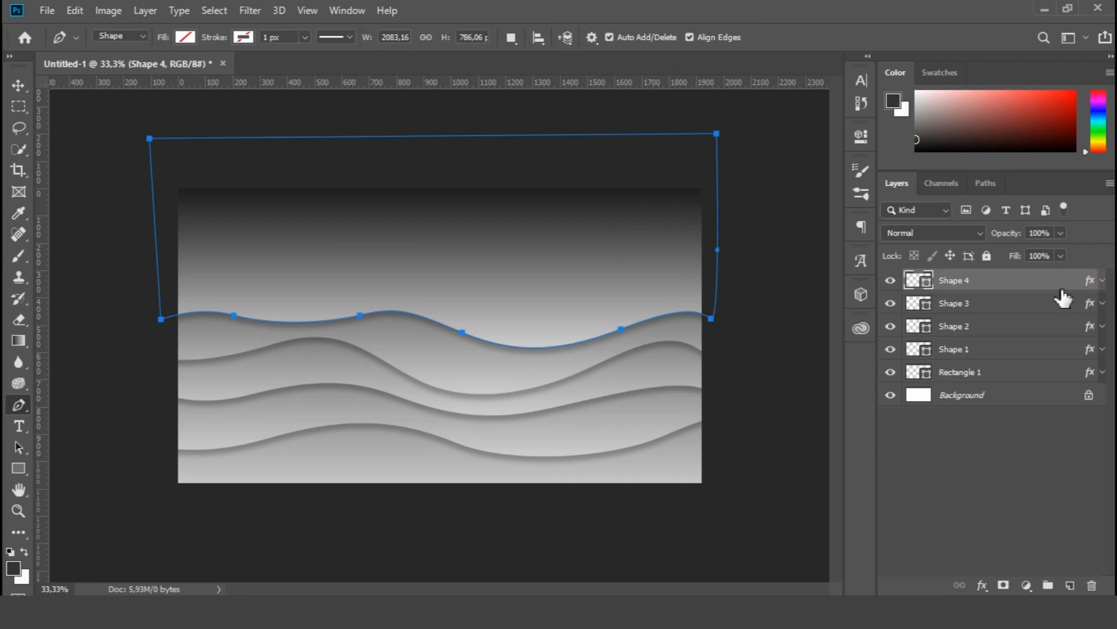
Step: Draw a fifth closed wave shape with the Pen tool above the fourth wave, enclosing the canvas top, about 2106 × 671 px overall
{"action": "left_click", "coordinate": [167, 279]}
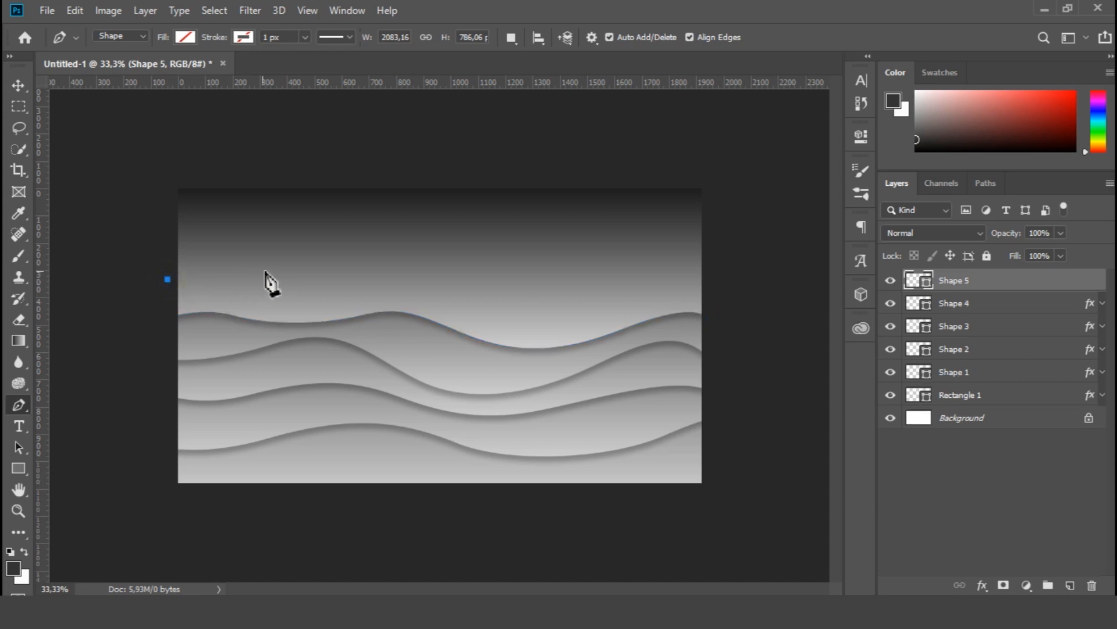
{"action": "left_click_drag", "start_coordinate": [318, 280], "coordinate": [434, 261]}
{"action": "left_click_drag", "start_coordinate": [494, 299], "coordinate": [552, 317]}
{"action": "left_click_drag", "start_coordinate": [670, 282], "coordinate": [714, 275]}
{"action": "left_click", "coordinate": [733, 288]}
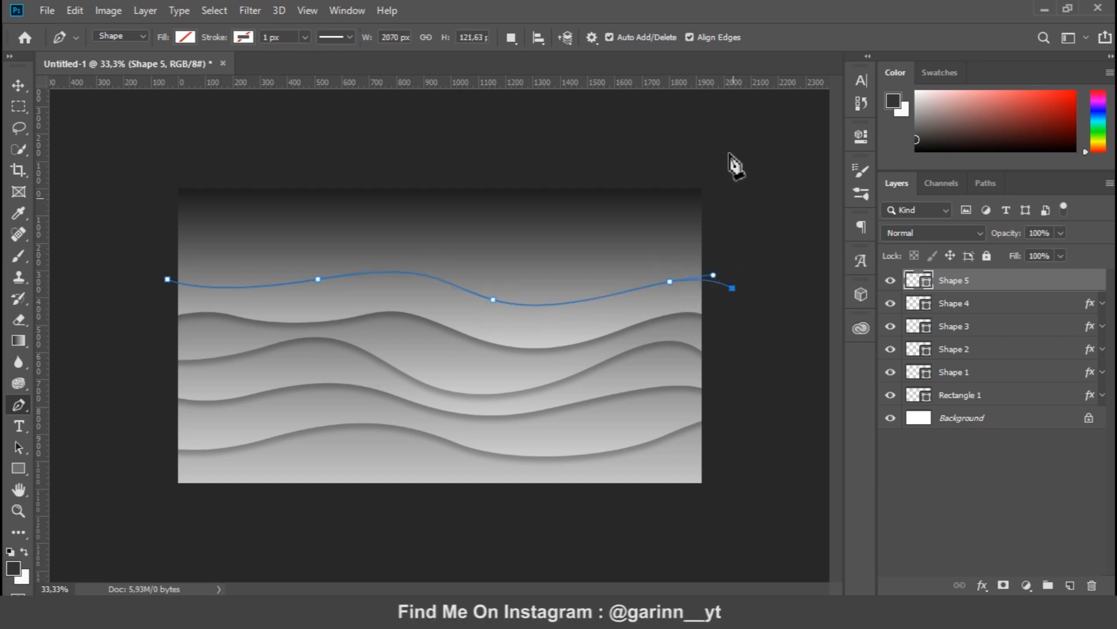
{"action": "left_click", "coordinate": [726, 121]}
{"action": "left_click", "coordinate": [158, 125]}
{"action": "left_click", "coordinate": [167, 280]}
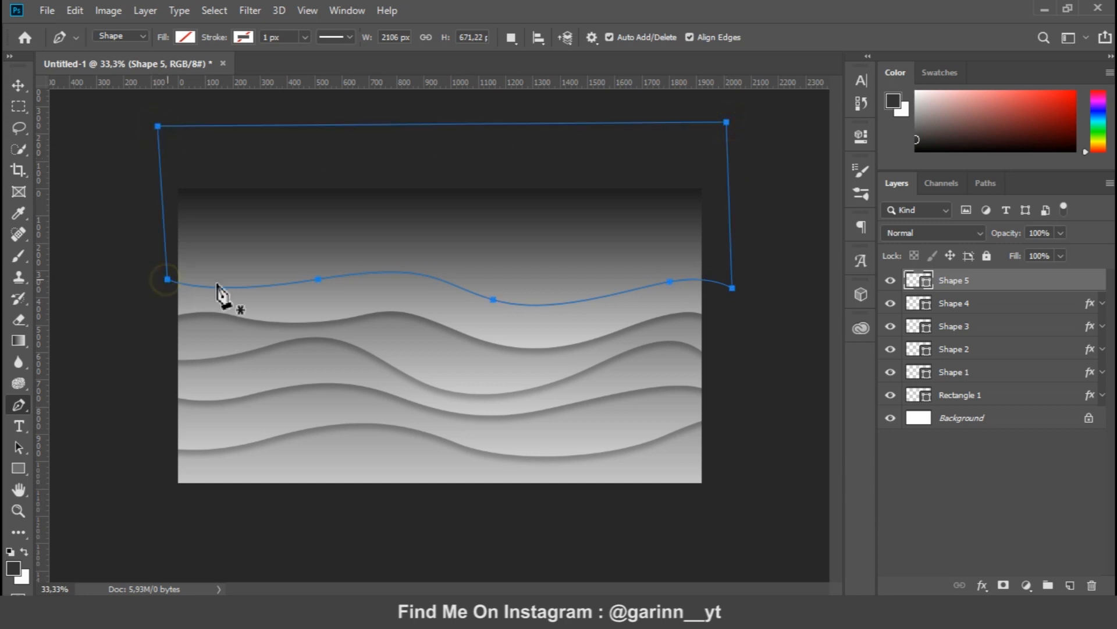
Step: Apply a gradient overlay and a drop shadow to the fifth wave shape, and collapse its effects list
{"action": "double_click", "coordinate": [1001, 289]}
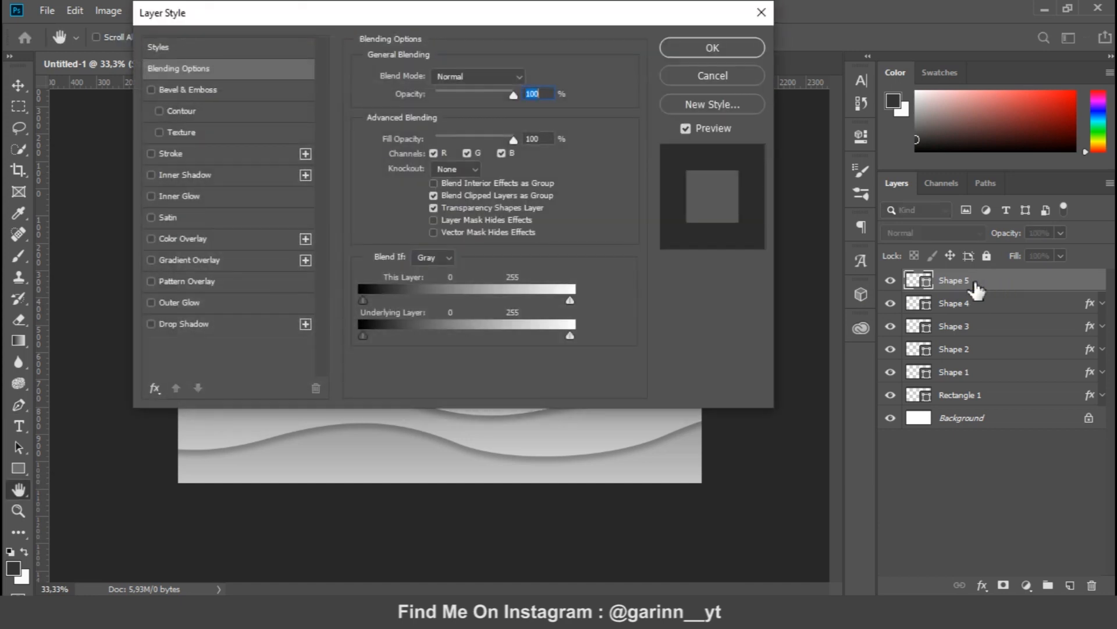
{"action": "left_click", "coordinate": [149, 259]}
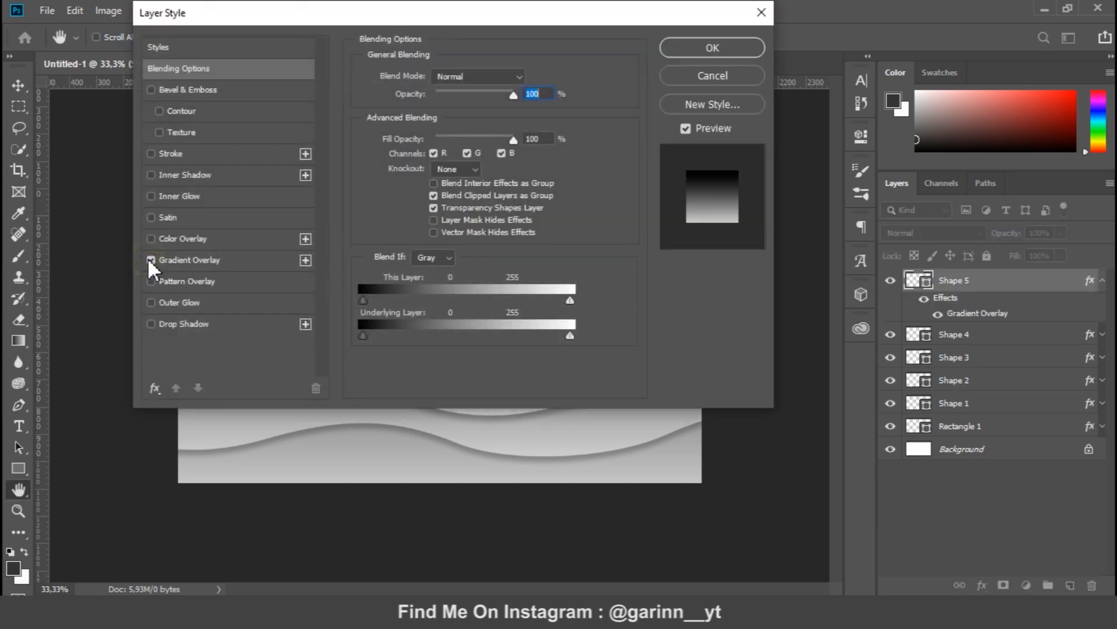
{"action": "left_click", "coordinate": [152, 323]}
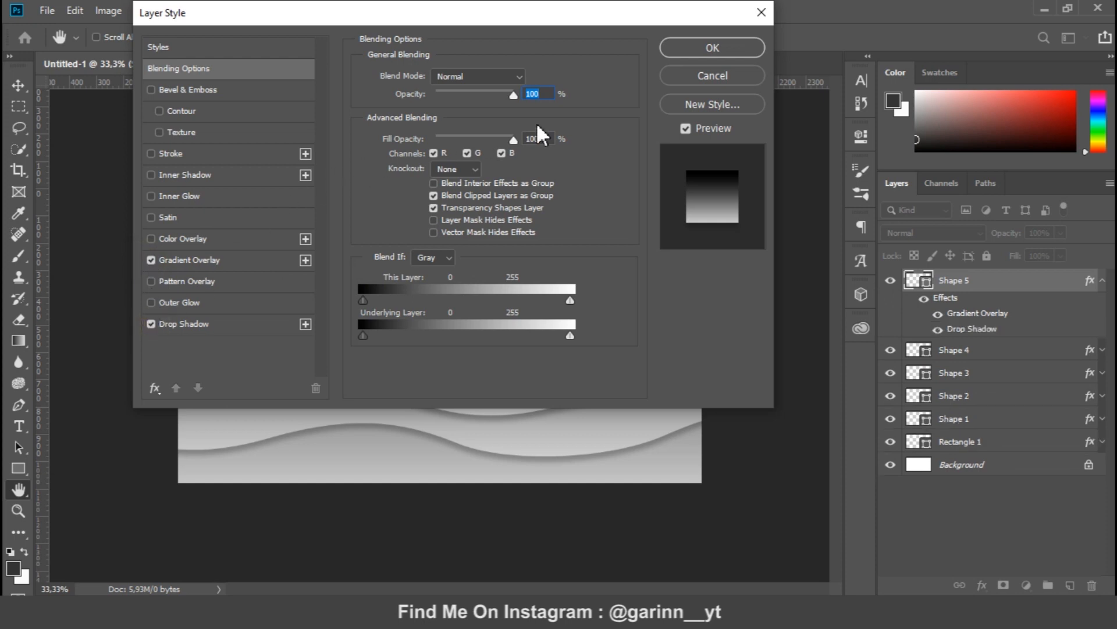
{"action": "left_click", "coordinate": [707, 47]}
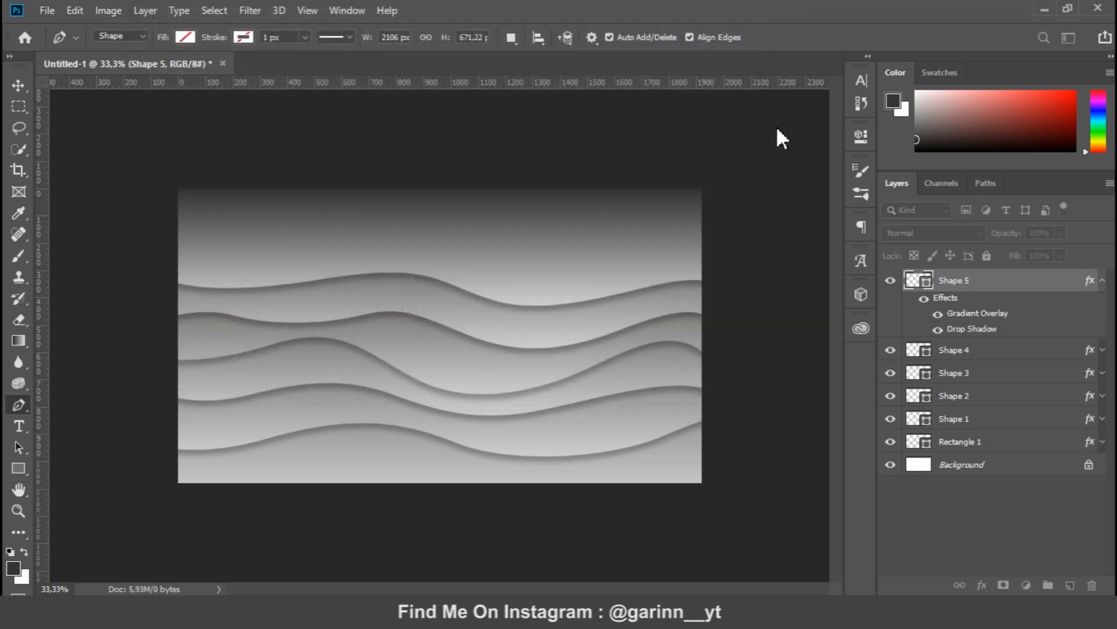
{"action": "left_click", "coordinate": [1104, 282]}
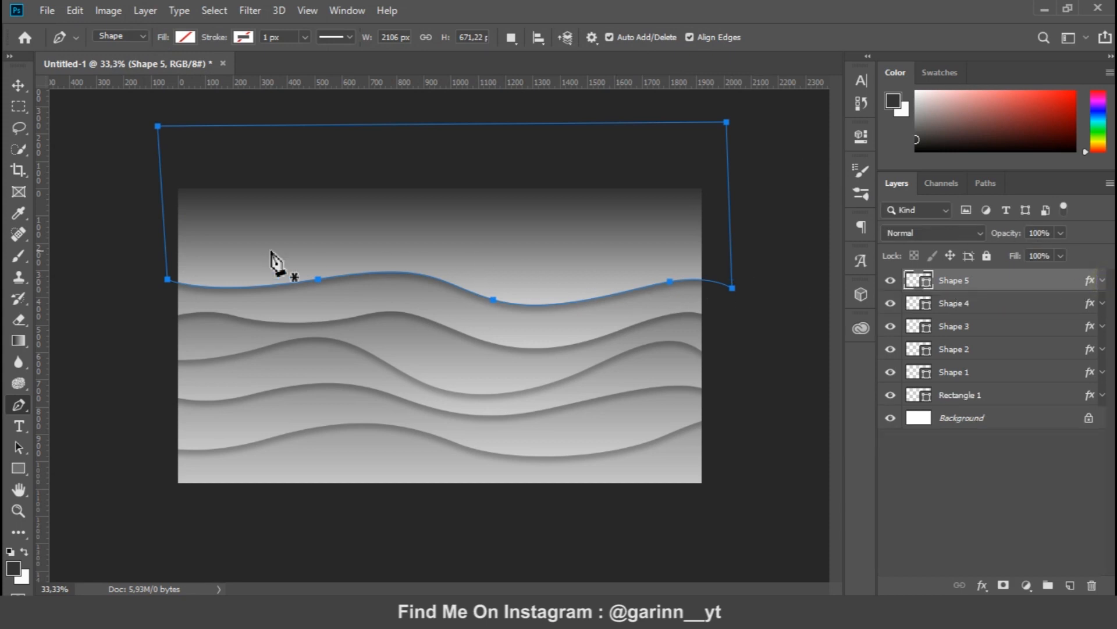
Step: Draw a sixth closed wave shape with the Pen tool near the canvas top, extending past the canvas sides and top, about 2160 × 593 px
{"action": "left_click", "coordinate": [142, 239]}
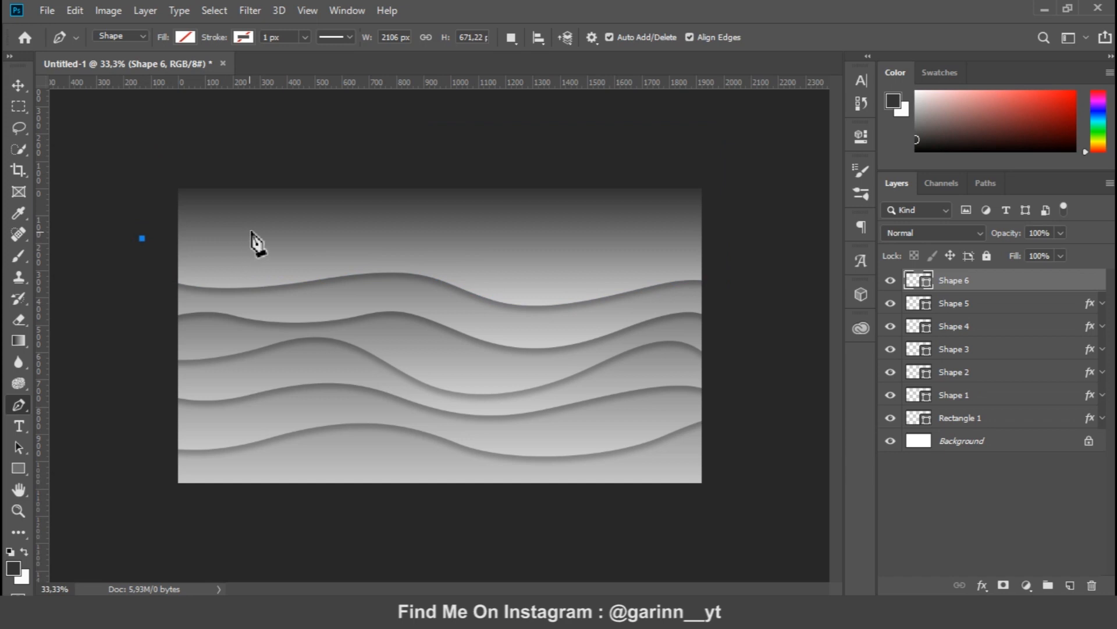
{"action": "left_click_drag", "start_coordinate": [299, 239], "coordinate": [409, 217]}
{"action": "mouse_move", "coordinate": [479, 237]}
{"action": "left_mouse_down"}
{"action": "mouse_move", "coordinate": [489, 250]}
{"action": "mouse_move", "coordinate": [527, 254]}
{"action": "left_mouse_up"}
{"action": "left_click", "coordinate": [621, 266]}
{"action": "left_click_drag", "start_coordinate": [622, 266], "coordinate": [740, 254]}
{"action": "left_click", "coordinate": [722, 244], "text": "ctrl"}
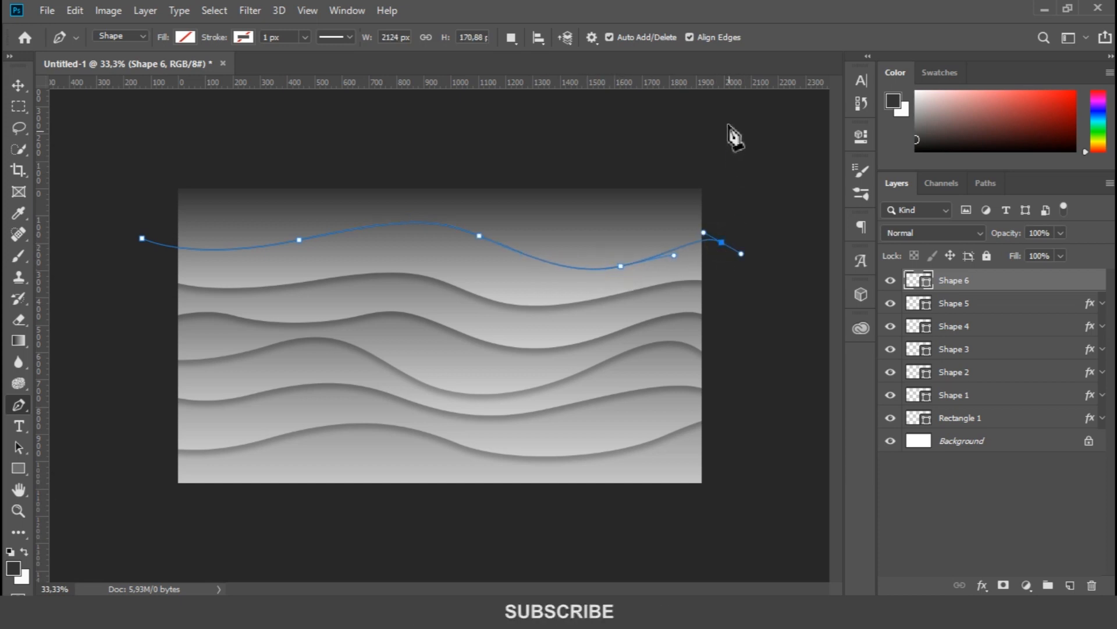
{"action": "left_click", "coordinate": [726, 107]}
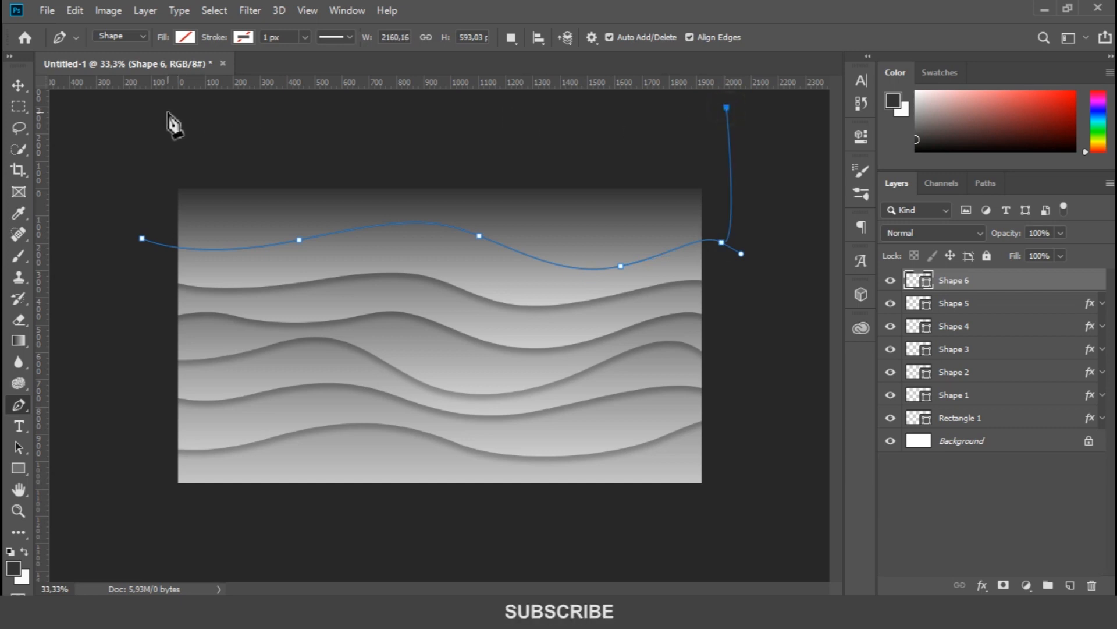
{"action": "left_click", "coordinate": [142, 111]}
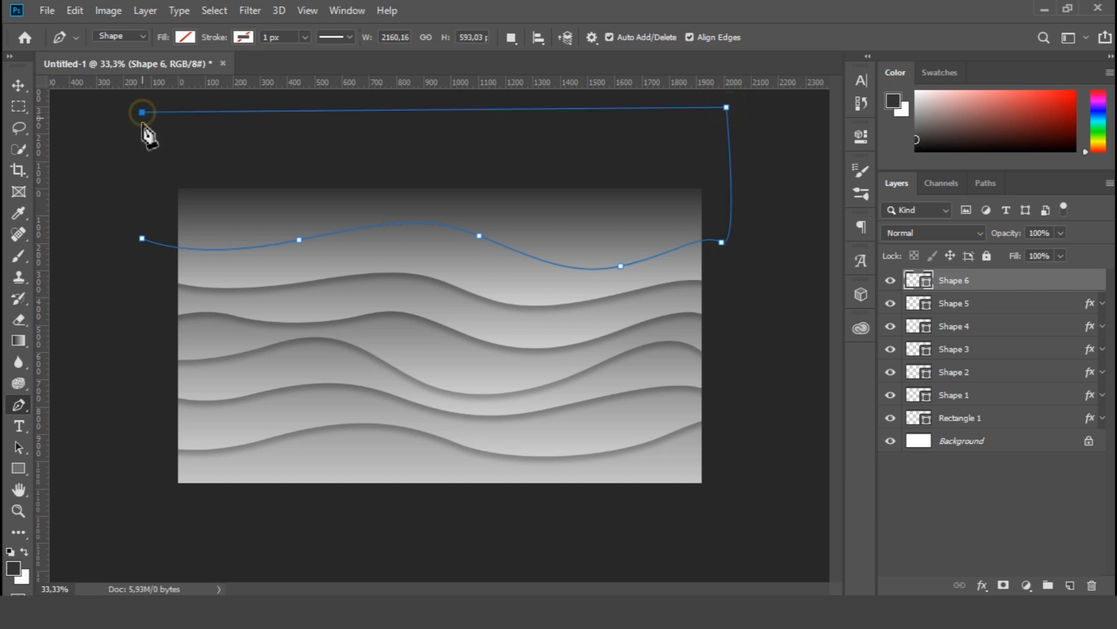
{"action": "left_click", "coordinate": [142, 239]}
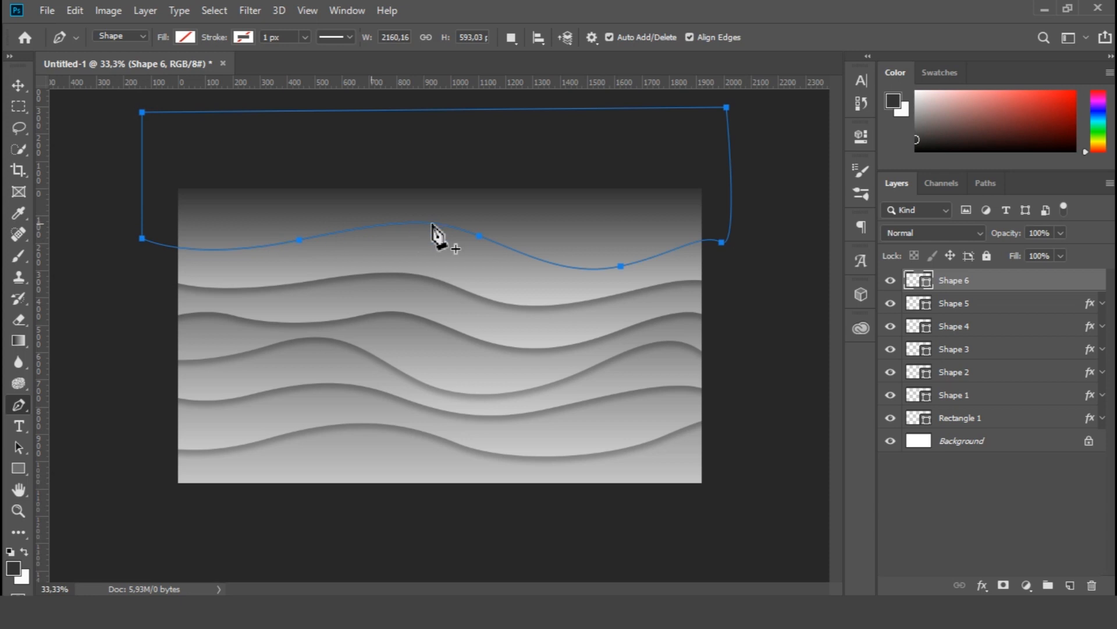
Step: Add a gradient overlay and a drop shadow to the sixth wave shape, and collapse its effects list
{"action": "double_click", "coordinate": [1021, 281]}
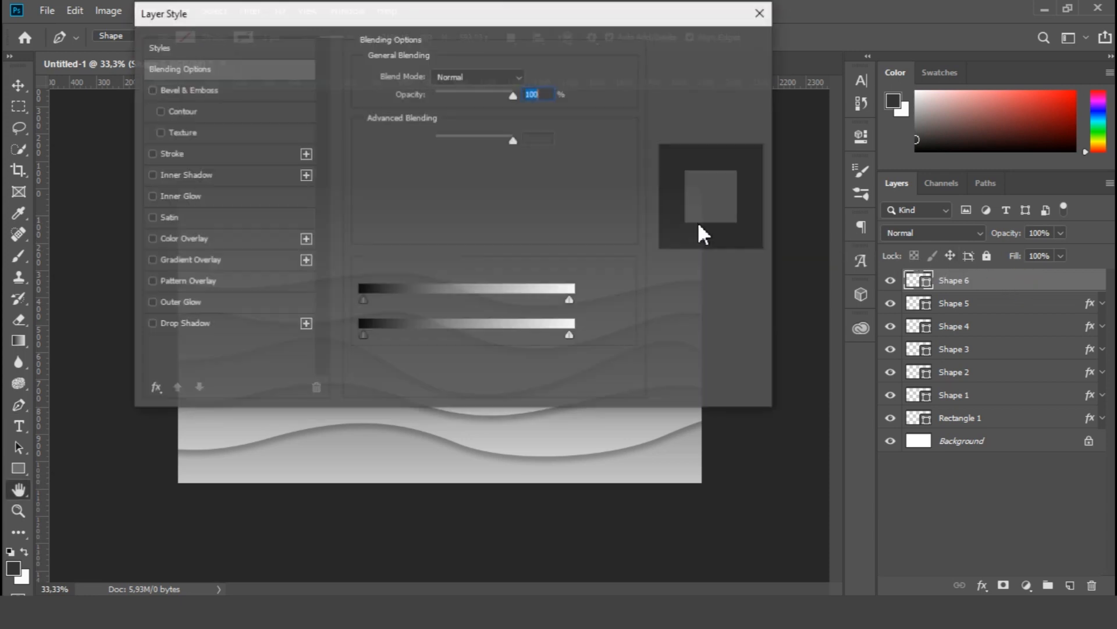
{"action": "left_click", "coordinate": [151, 260]}
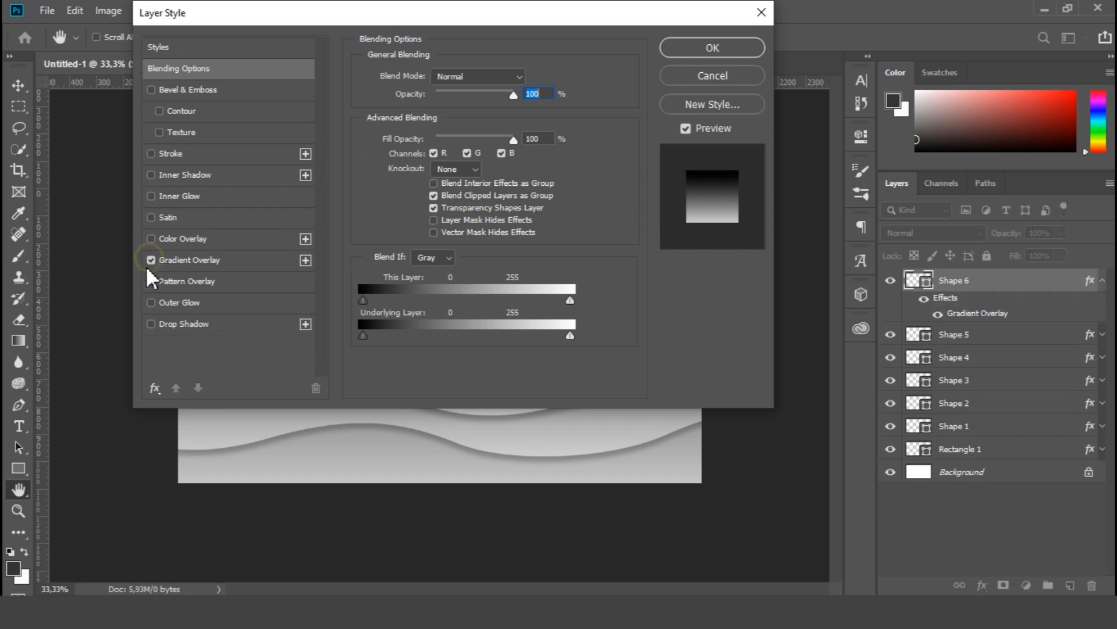
{"action": "left_click", "coordinate": [151, 324]}
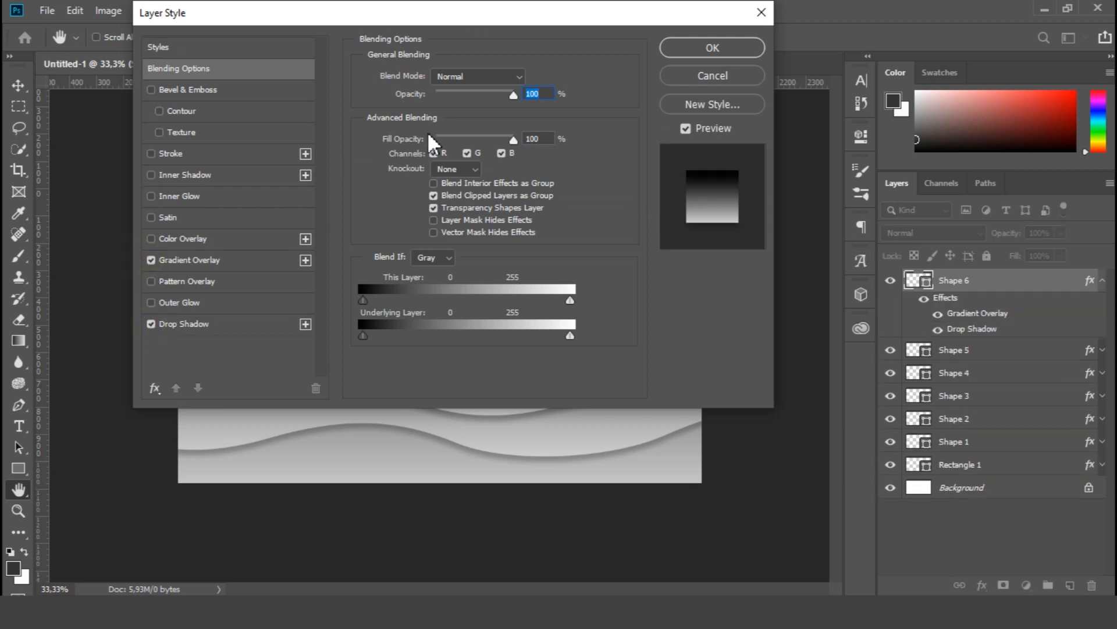
{"action": "left_click", "coordinate": [707, 50]}
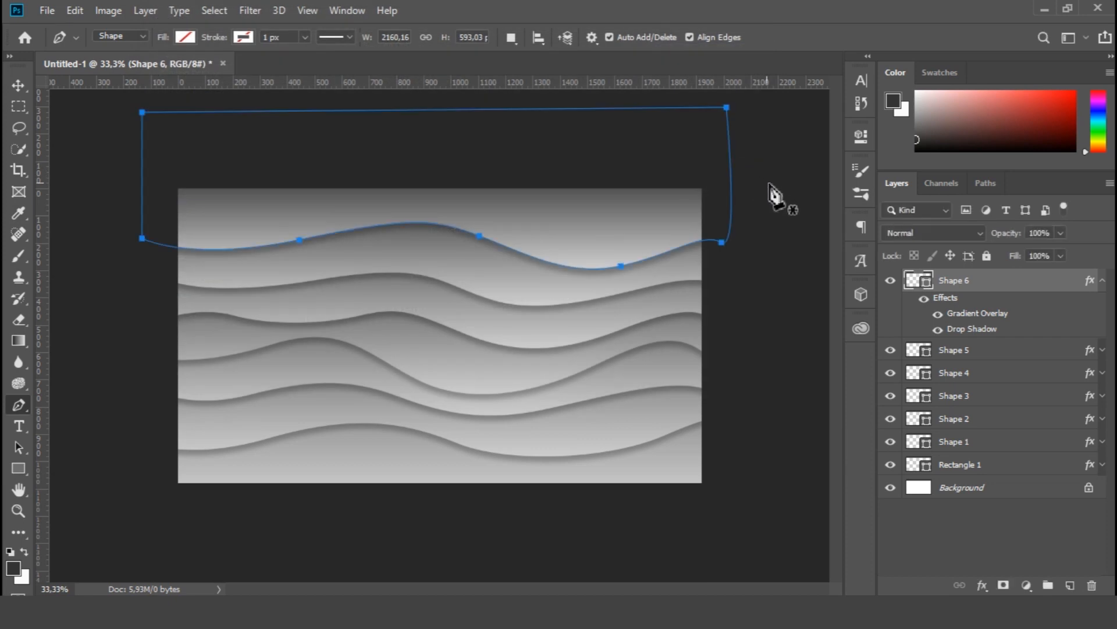
{"action": "left_click", "coordinate": [1103, 281]}
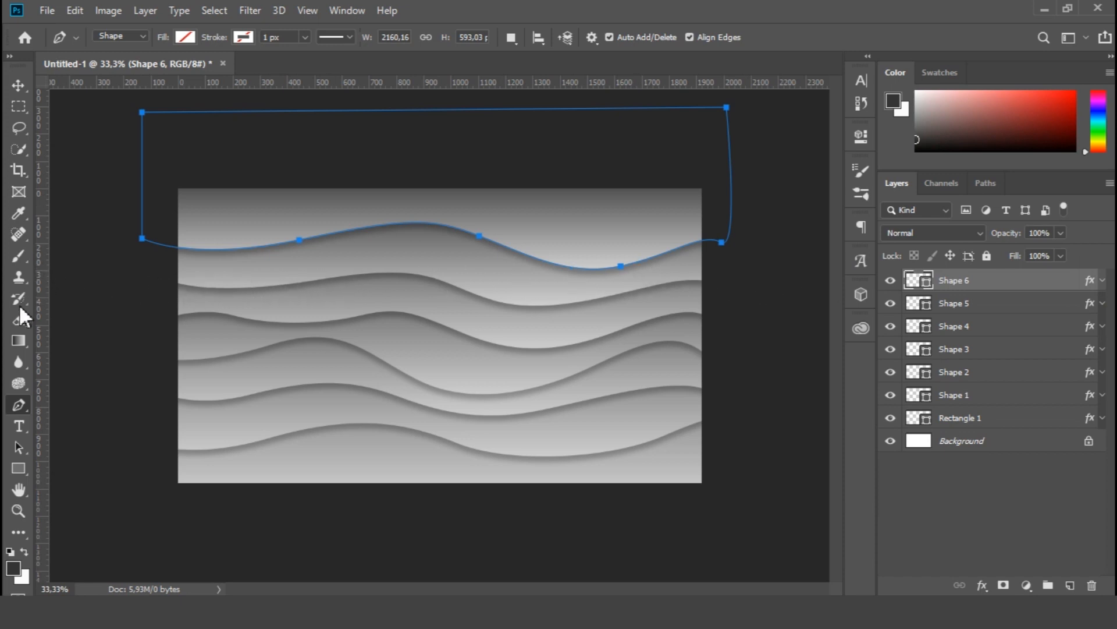
Step: Draw a rectangle shape about 2214 × 1158 px from the canvas centre outward, covering the whole canvas above all wave layers
{"action": "left_click", "coordinate": [27, 466]}
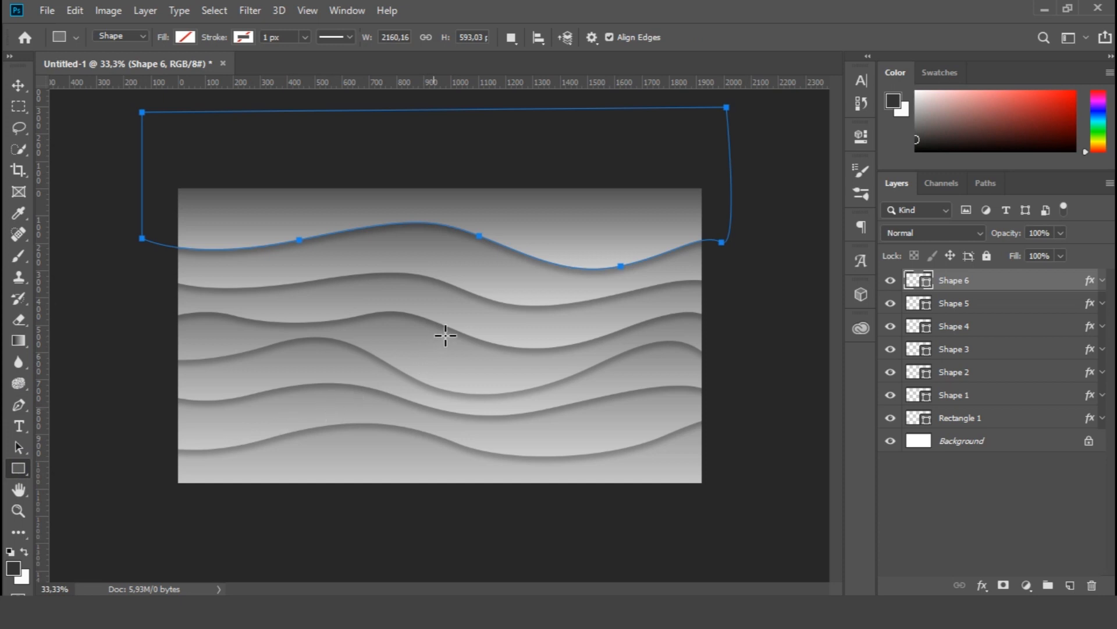
{"action": "left_click_drag", "start_coordinate": [437, 342], "coordinate": [736, 500]}
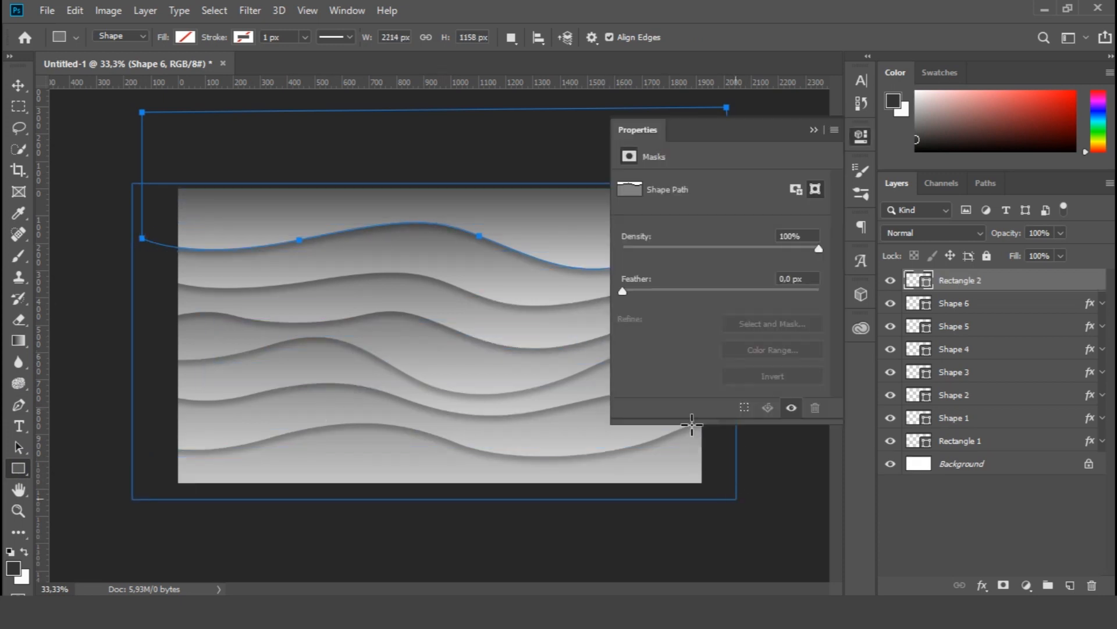
Step: Centre Rectangle 2 on the canvas using a whole-canvas selection, and deselect
{"action": "left_click", "coordinate": [861, 134]}
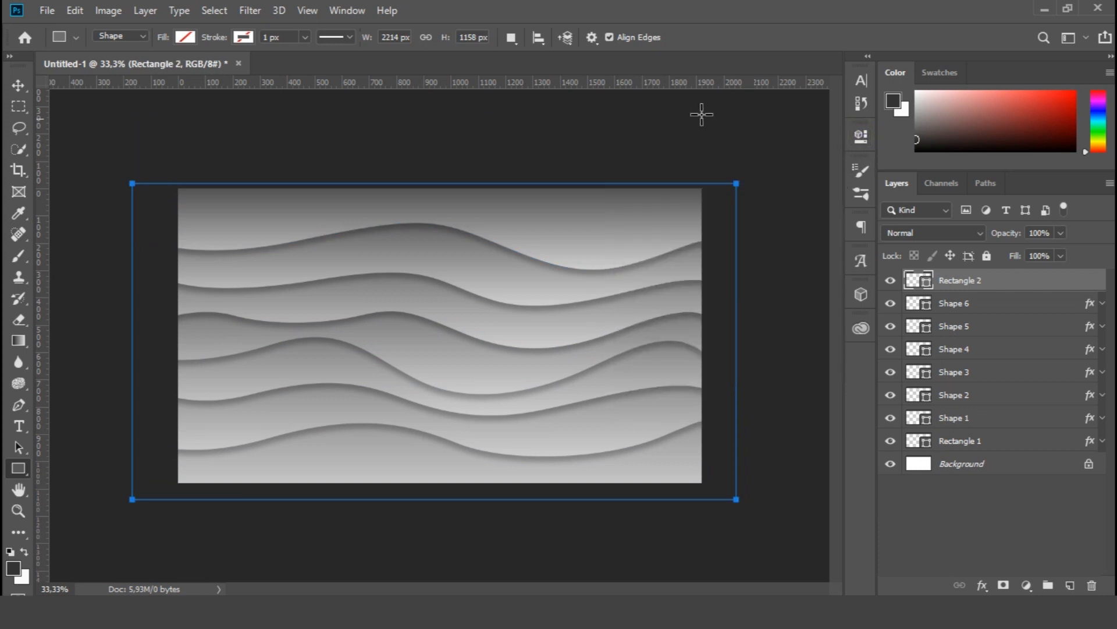
{"action": "left_click", "coordinate": [18, 86]}
{"action": "key", "text": "ctrl+a"}
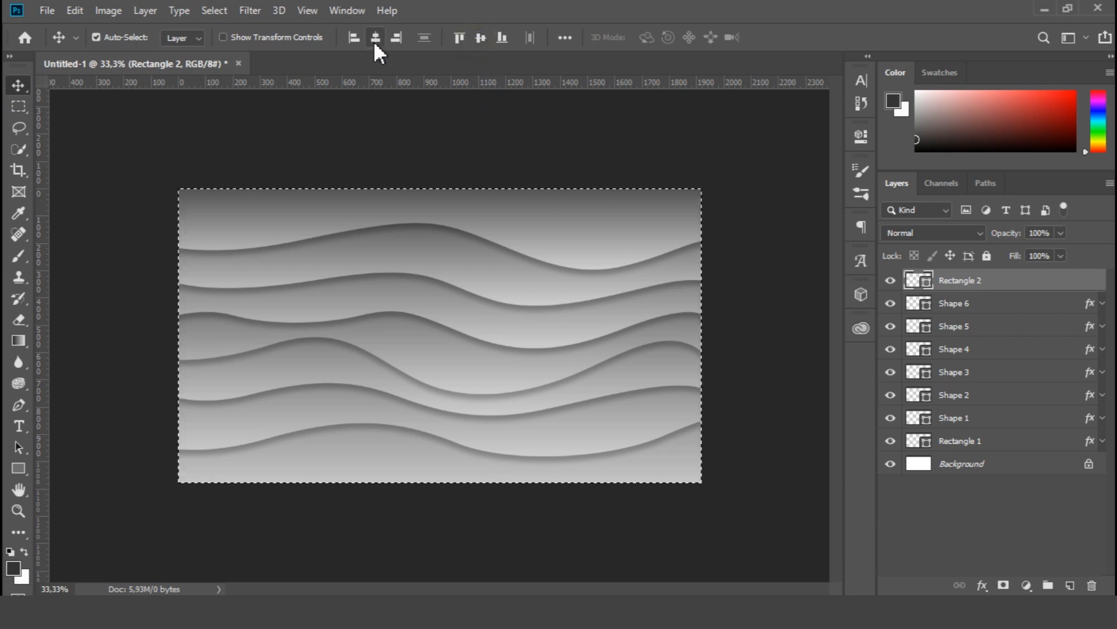
{"action": "key", "text": "ctrl+d"}
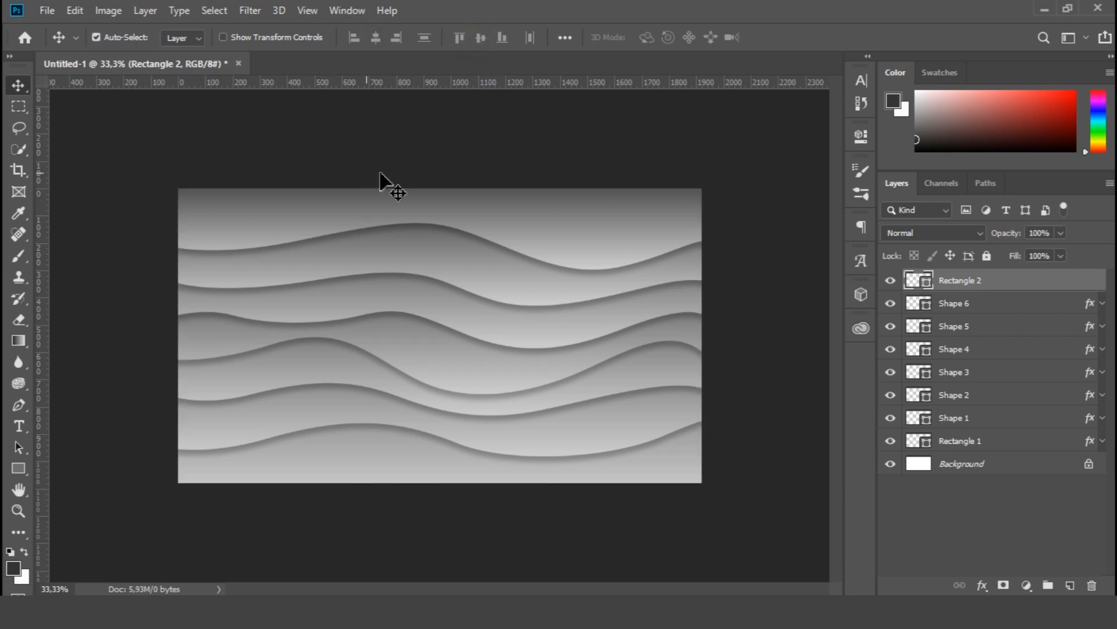
Step: Add a gradient overlay to the Rectangle 2 layer and show the overlay's settings
{"action": "double_click", "coordinate": [1054, 287]}
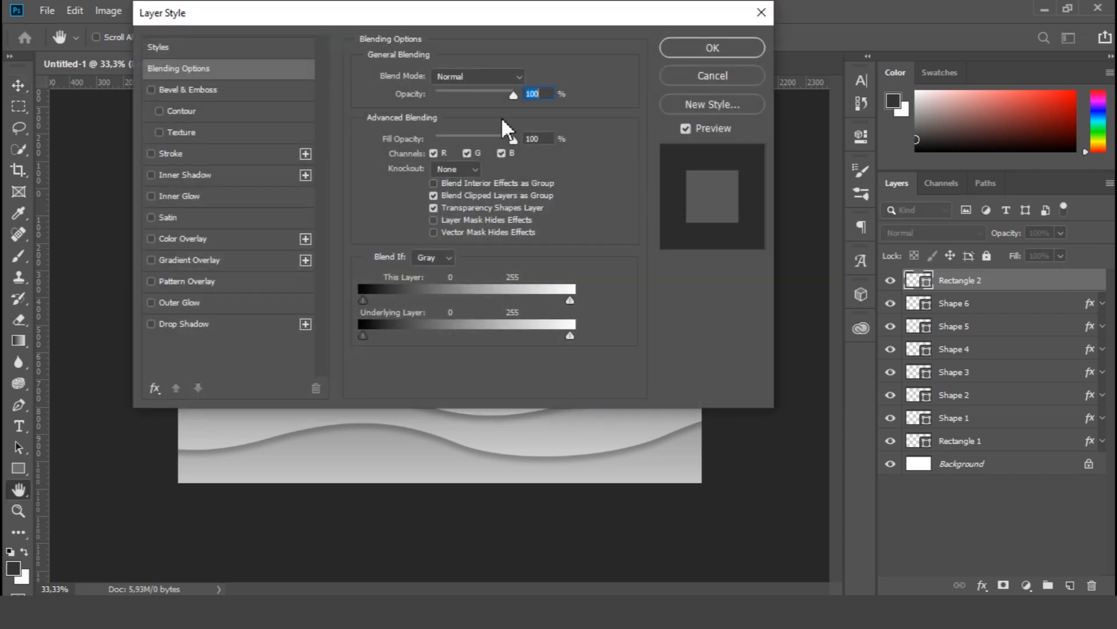
{"action": "left_click", "coordinate": [152, 260]}
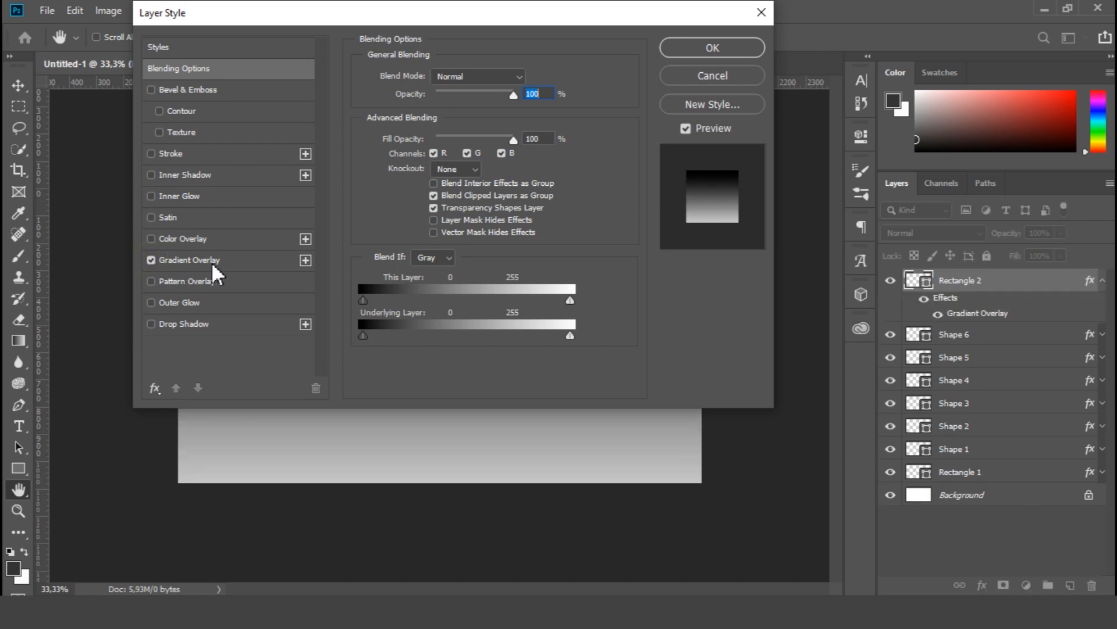
{"action": "left_click", "coordinate": [232, 260]}
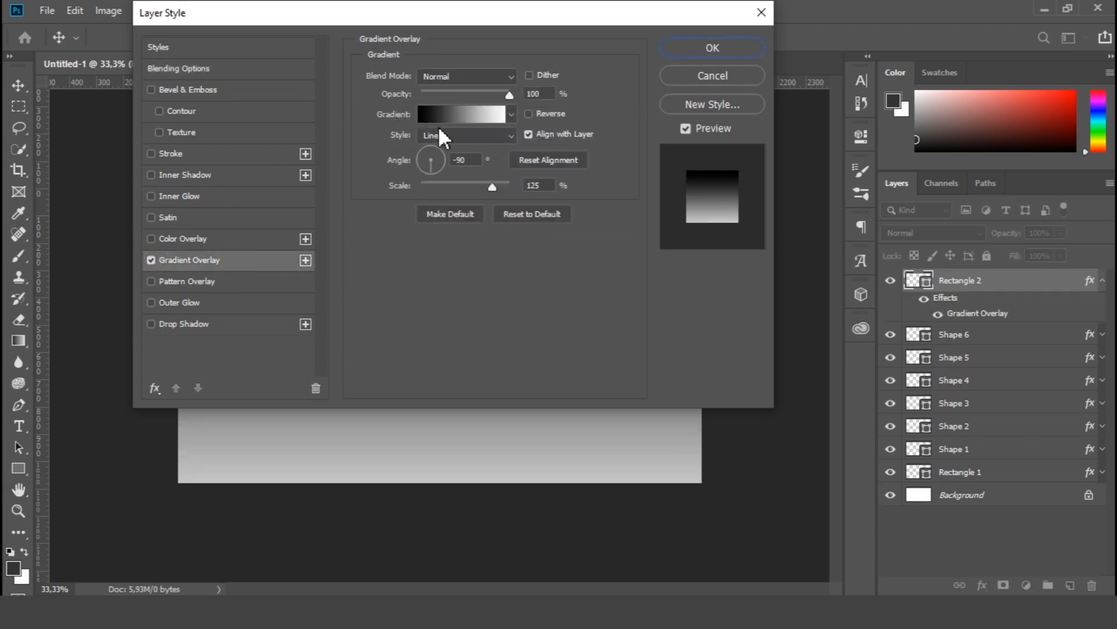
Step: Set the black stop at 0% of Rectangle 2's overlay gradient to magenta #ff00ea
{"action": "left_click", "coordinate": [457, 113]}
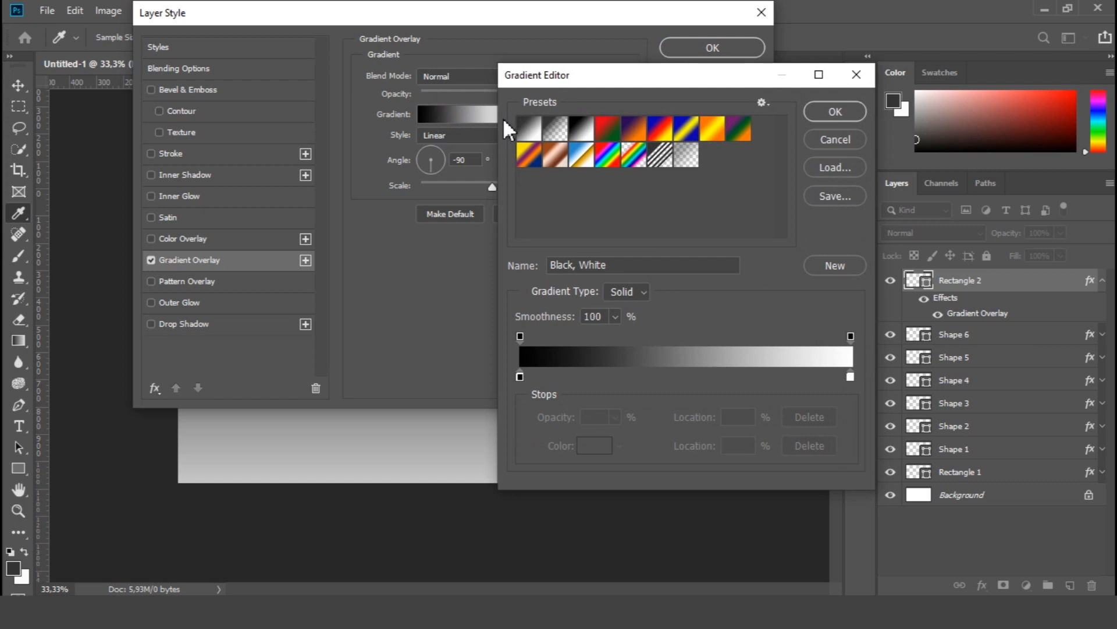
{"action": "left_click", "coordinate": [520, 376]}
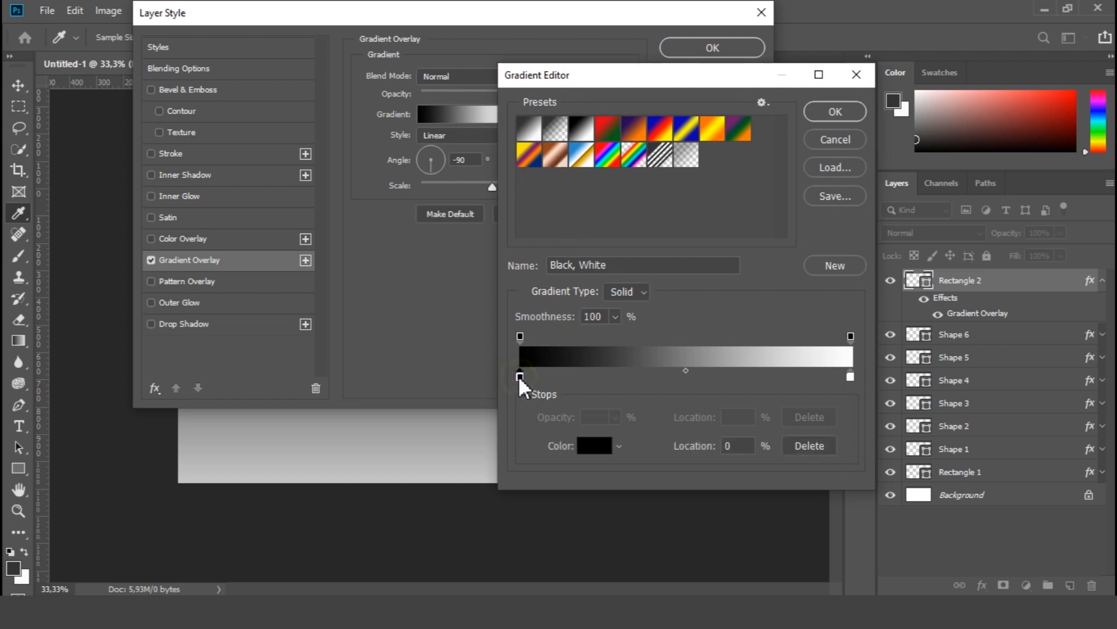
{"action": "left_click_drag", "start_coordinate": [653, 81], "coordinate": [532, 40]}
{"action": "left_click", "coordinate": [478, 410]}
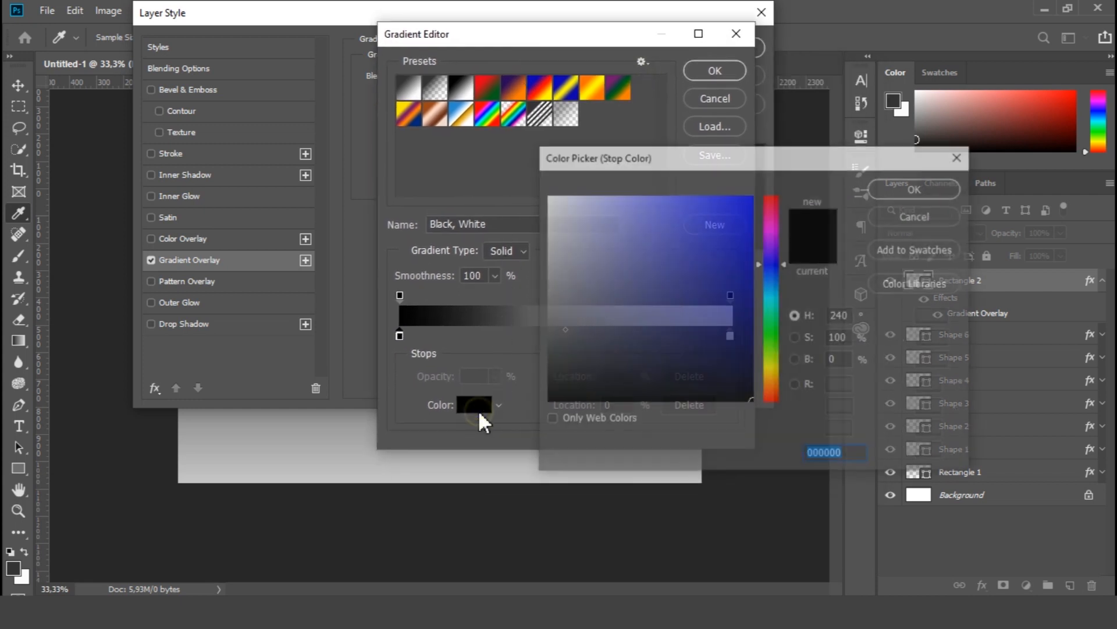
{"action": "left_click", "coordinate": [773, 230]}
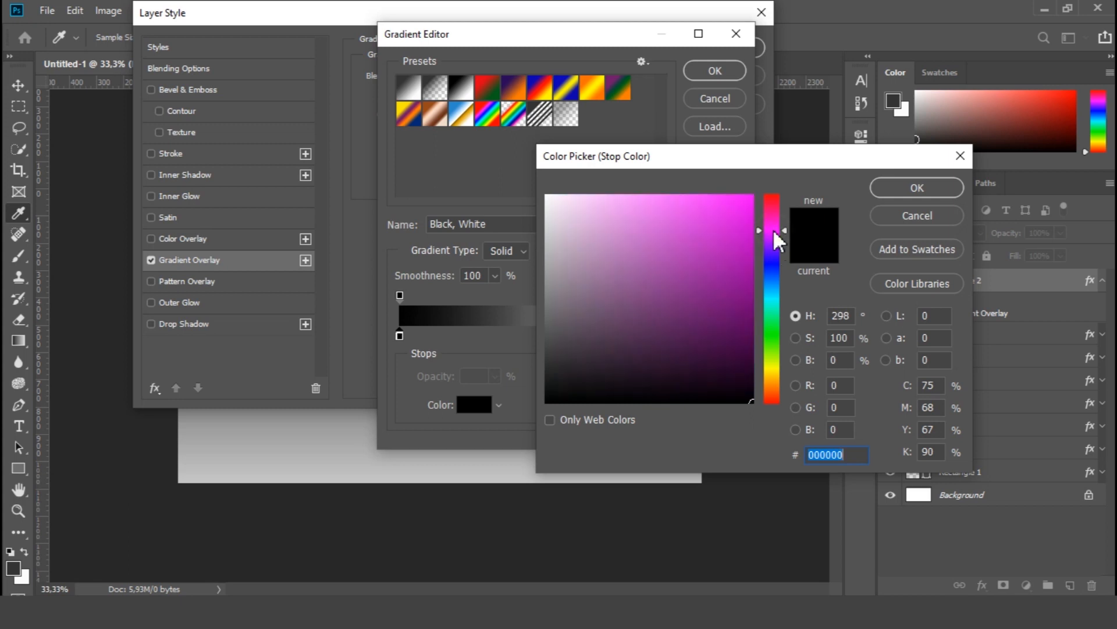
{"action": "left_click_drag", "start_coordinate": [765, 230], "coordinate": [758, 231]}
{"action": "left_click_drag", "start_coordinate": [743, 209], "coordinate": [762, 185]}
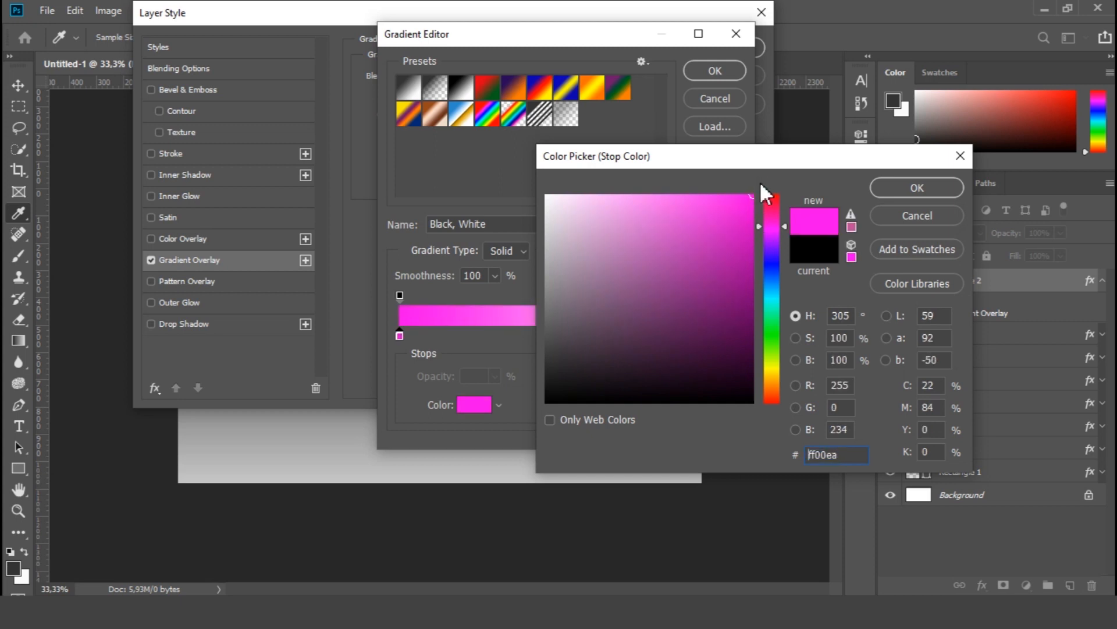
{"action": "left_click", "coordinate": [913, 189]}
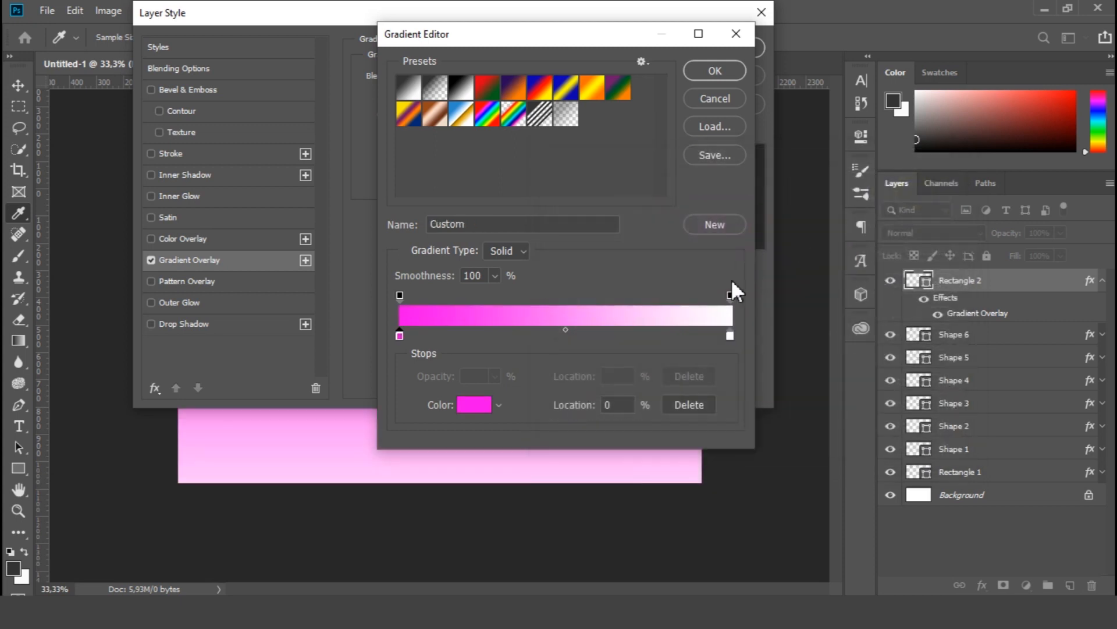
Step: Set the white stop at 100% of the overlay gradient to red #ff1d1d and accept the gradient
{"action": "left_click", "coordinate": [730, 336]}
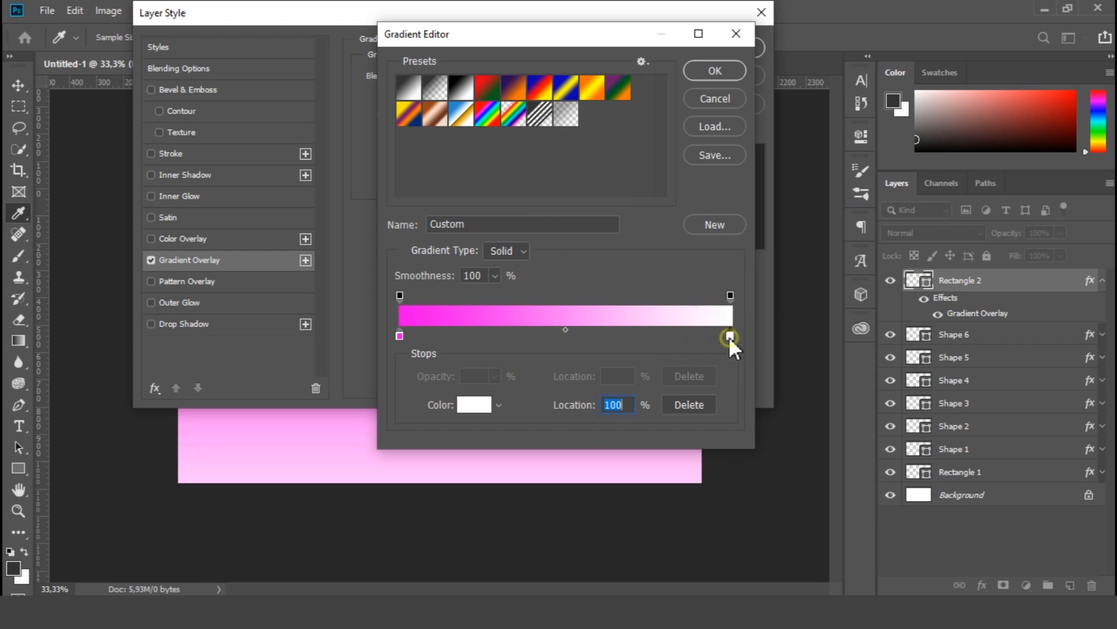
{"action": "left_click", "coordinate": [480, 407]}
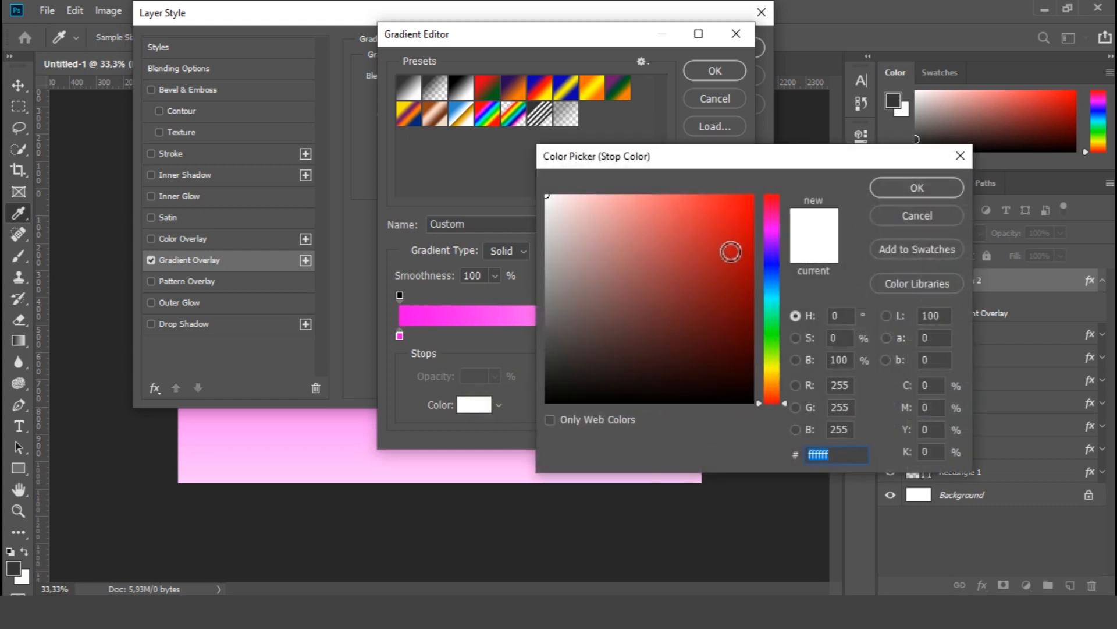
{"action": "left_click_drag", "start_coordinate": [738, 234], "coordinate": [731, 183]}
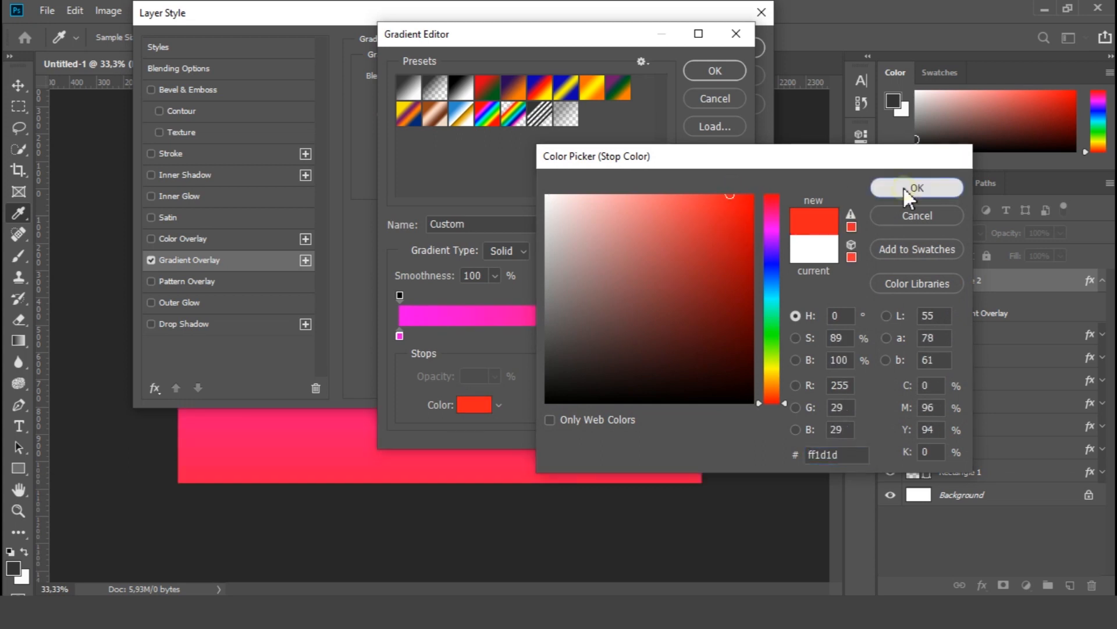
{"action": "left_click", "coordinate": [903, 187]}
{"action": "left_click", "coordinate": [722, 70]}
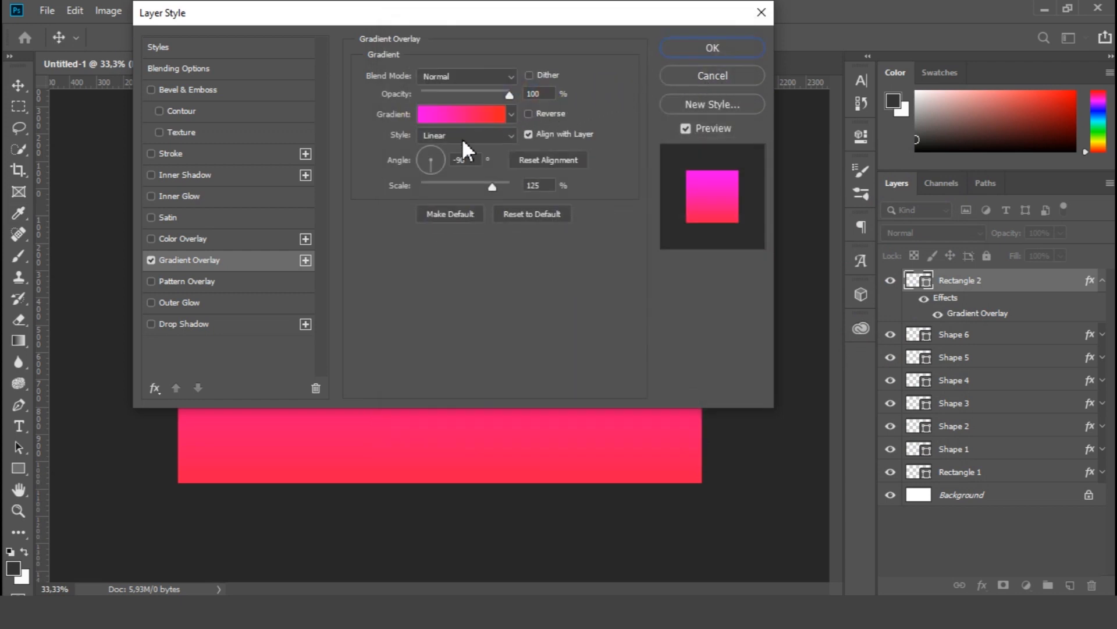
Step: Set the gradient overlay's angle to 75° on Rectangle 2, apply the style and collapse the layer's effects list
{"action": "left_click", "coordinate": [438, 148]}
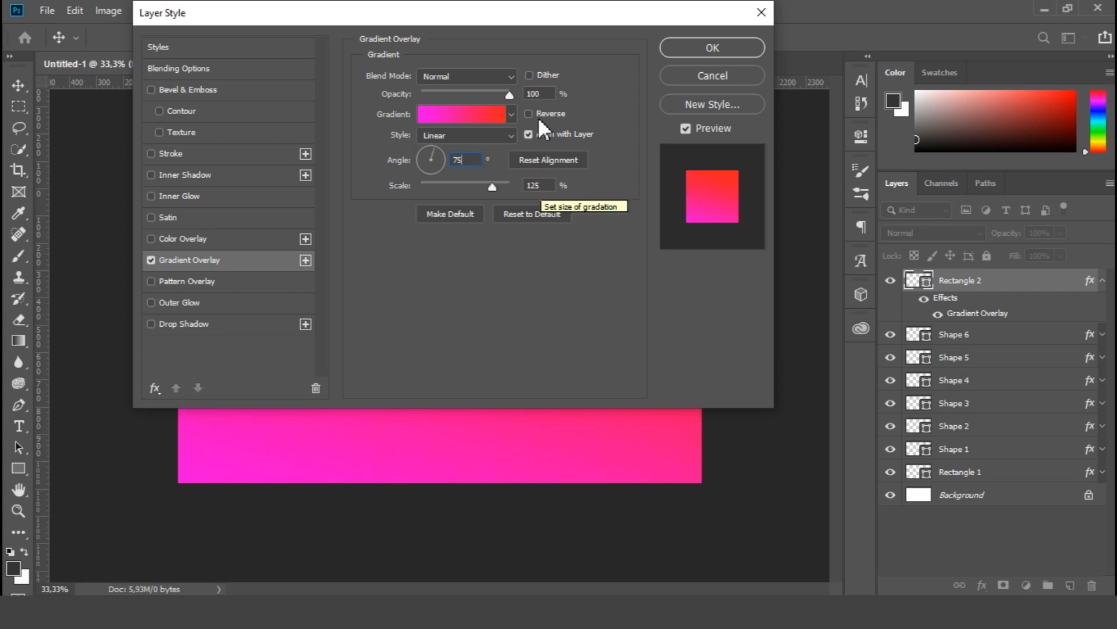
{"action": "left_click", "coordinate": [709, 46]}
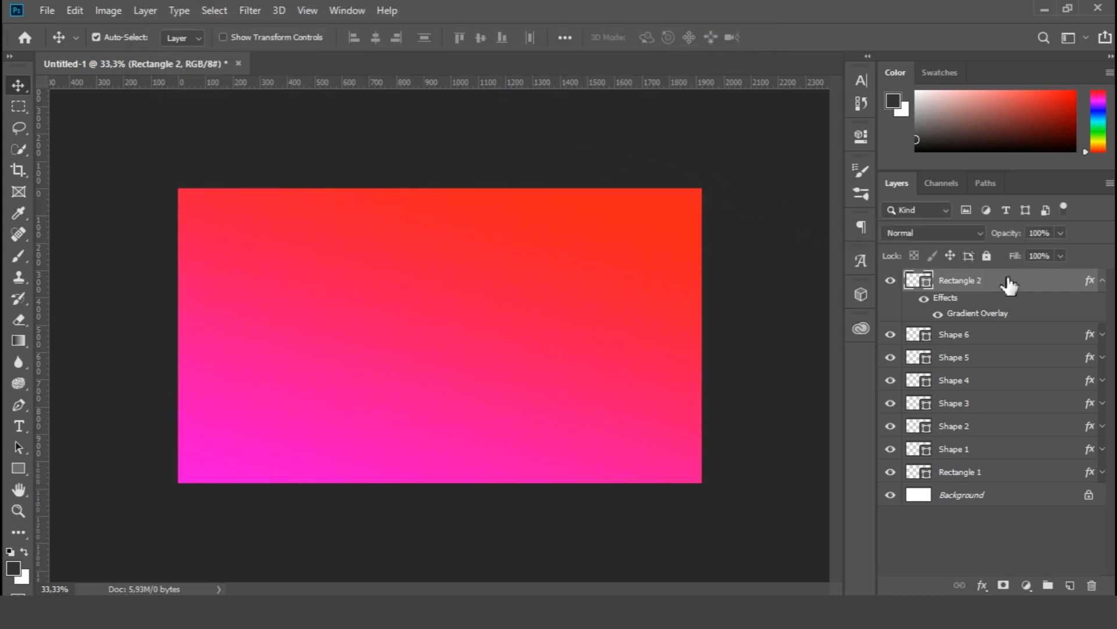
{"action": "left_click", "coordinate": [1101, 281]}
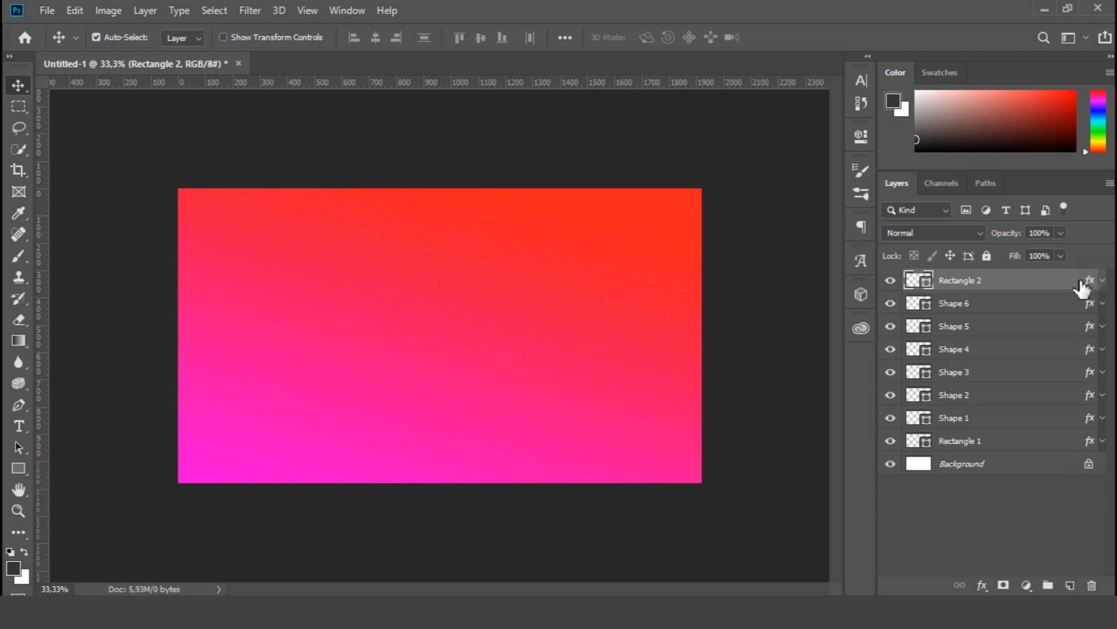
Step: Set Rectangle 2's blend mode to Linear Burn and its opacity to 65% in the blending options
{"action": "double_click", "coordinate": [1019, 279]}
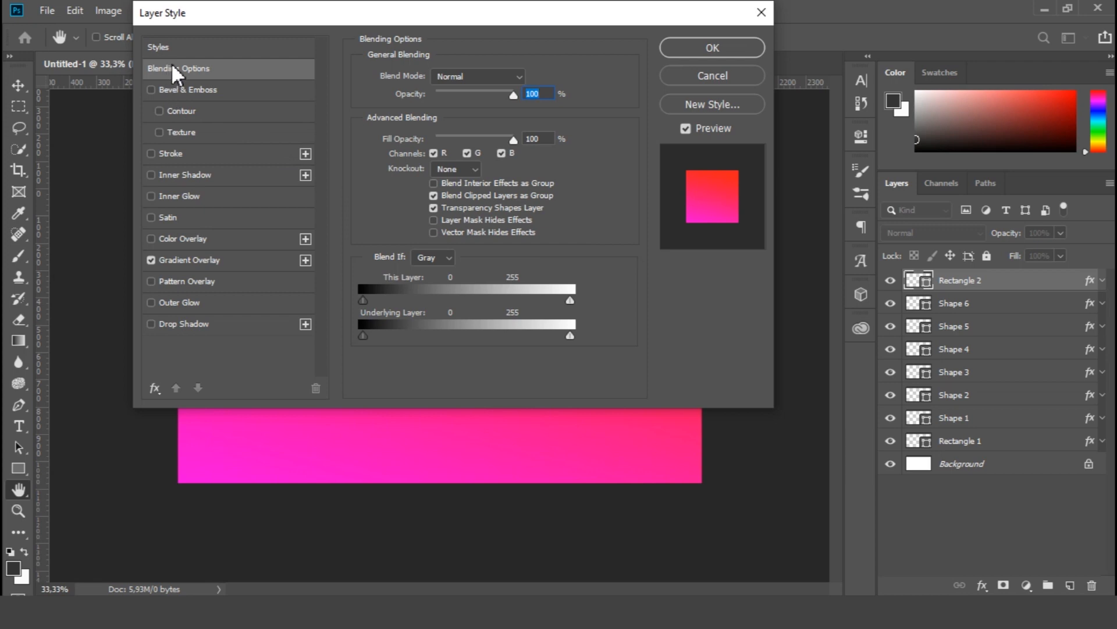
{"action": "left_click", "coordinate": [508, 78]}
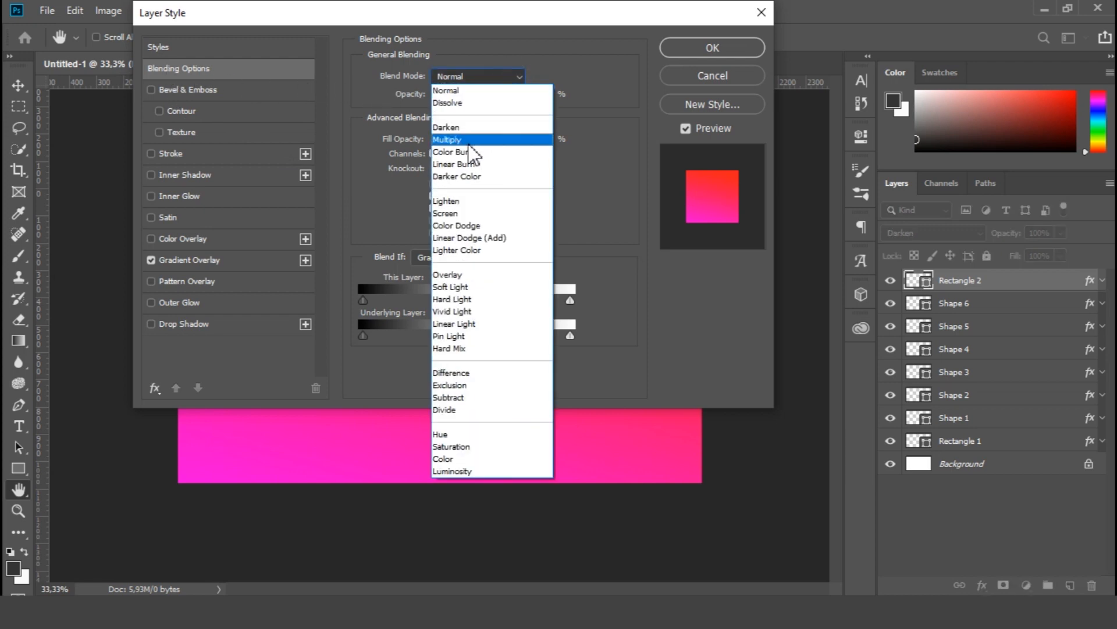
{"action": "left_click", "coordinate": [475, 164]}
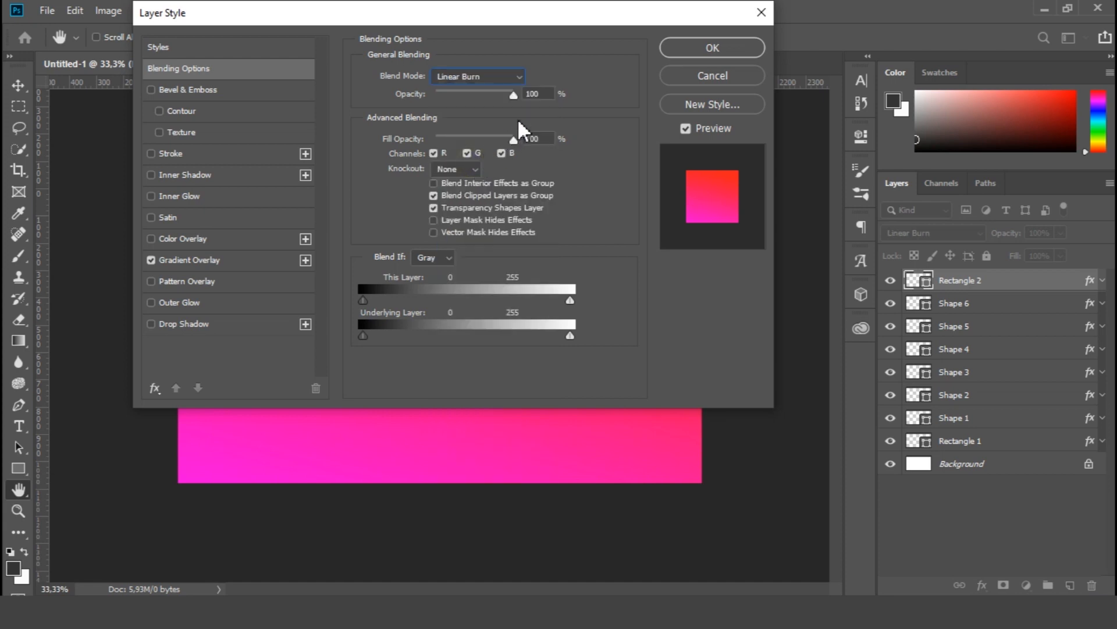
{"action": "left_click", "coordinate": [550, 93]}
{"action": "type", "text": "65"}
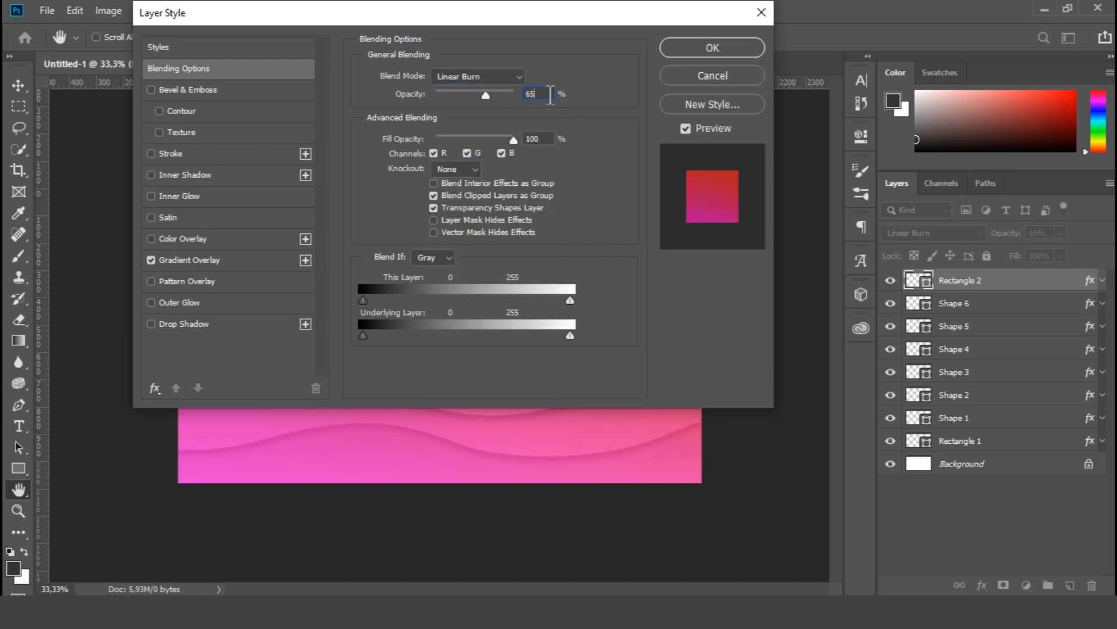
{"action": "left_click", "coordinate": [714, 43]}
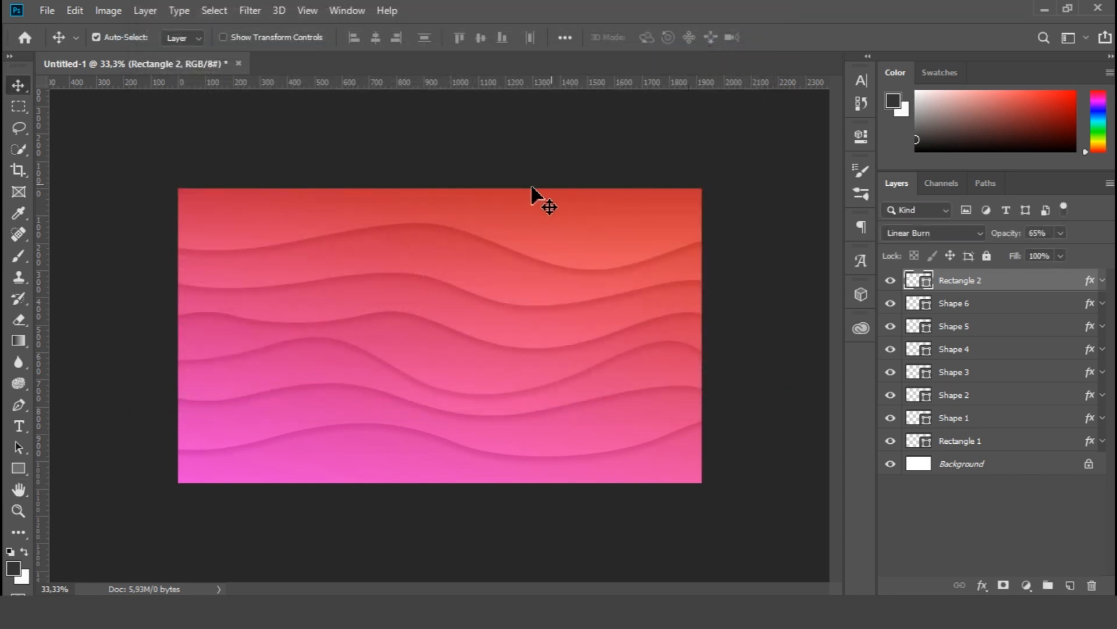
Step: Compare the artwork with and without the Rectangle 2 colour layer, and leave that layer hidden
{"action": "left_click", "coordinate": [893, 281]}
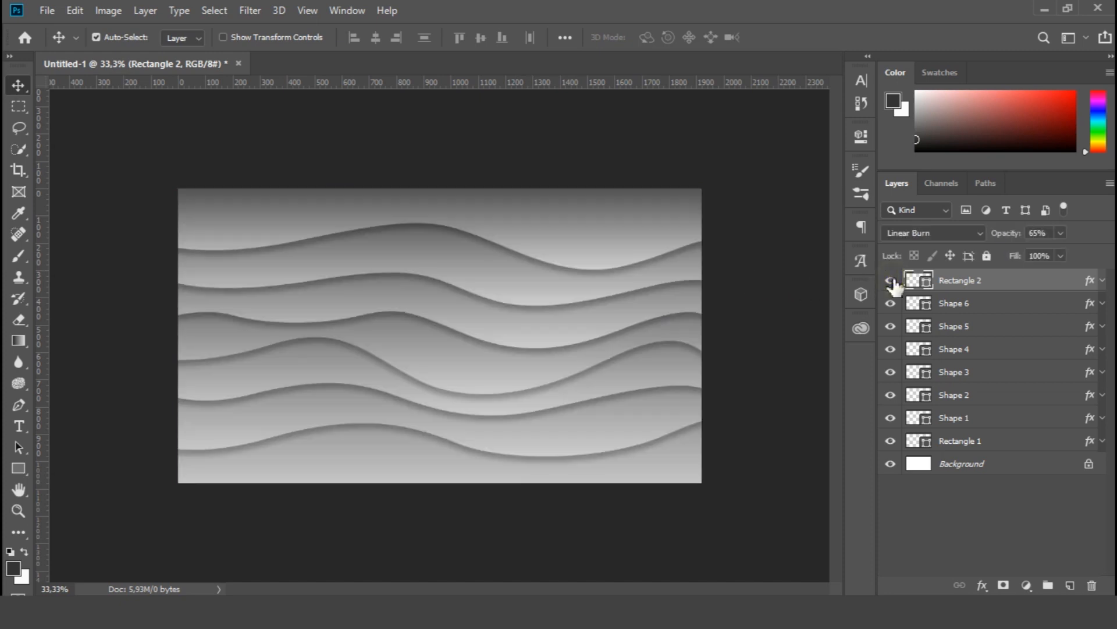
{"action": "left_click", "coordinate": [891, 281]}
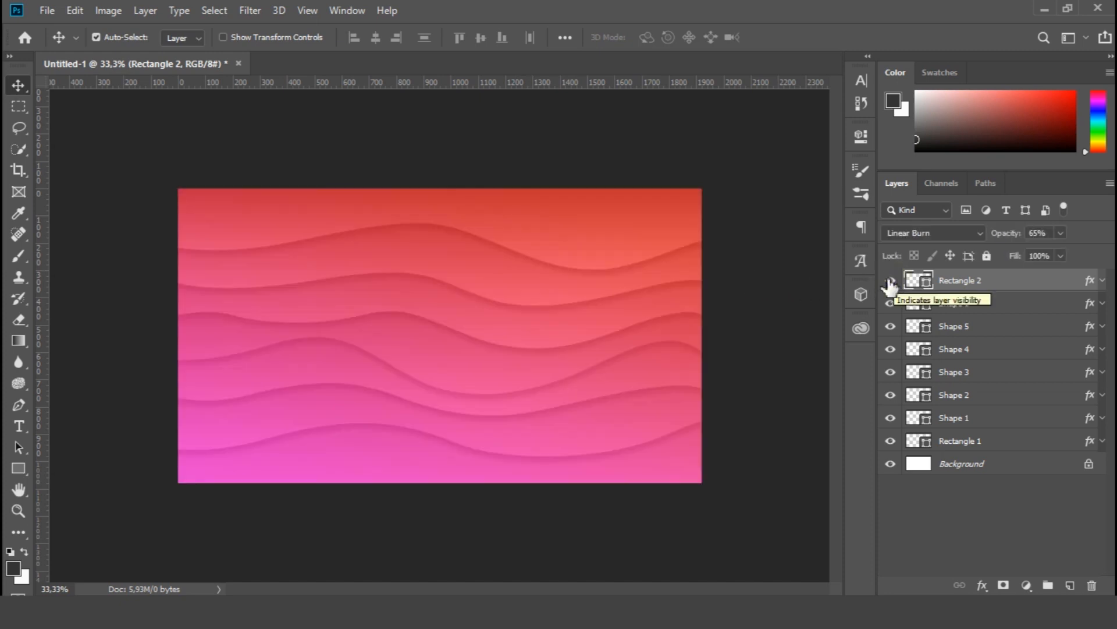
{"action": "left_click", "coordinate": [891, 282]}
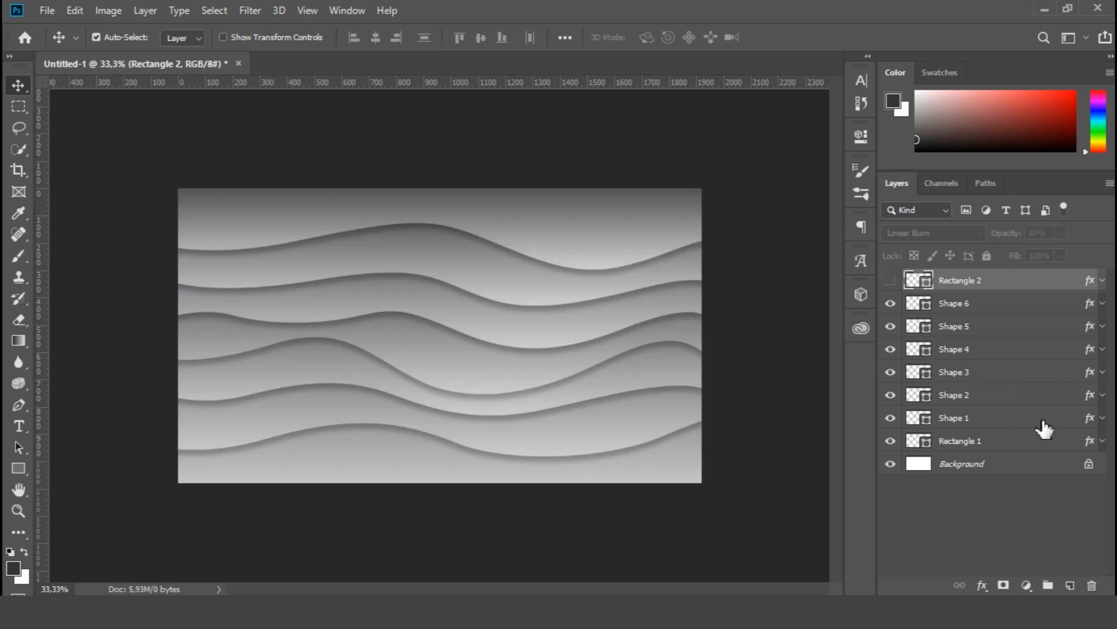
Step: Set the gradient overlay scale of Shape 1 to 90%
{"action": "double_click", "coordinate": [1042, 419]}
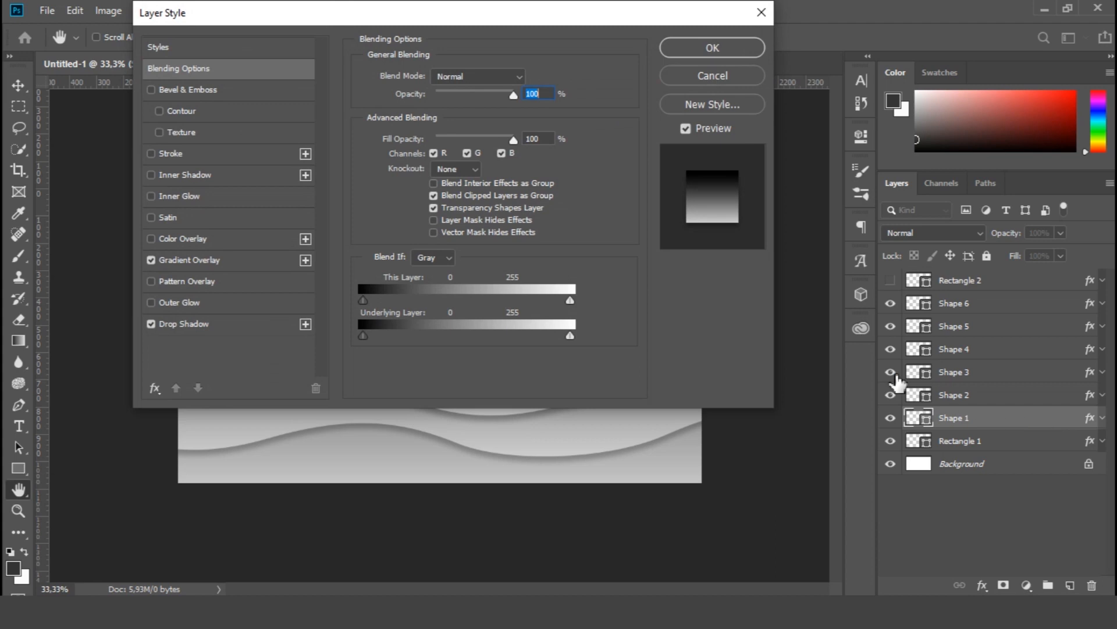
{"action": "left_click", "coordinate": [193, 257]}
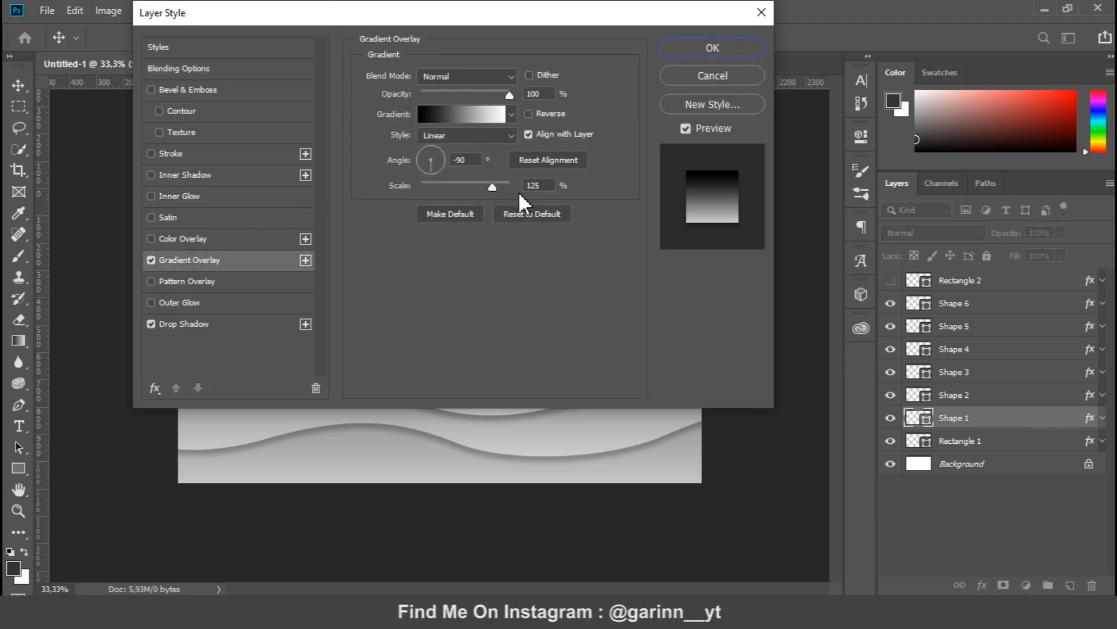
{"action": "left_click_drag", "start_coordinate": [548, 186], "coordinate": [529, 185]}
{"action": "type", "text": "90"}
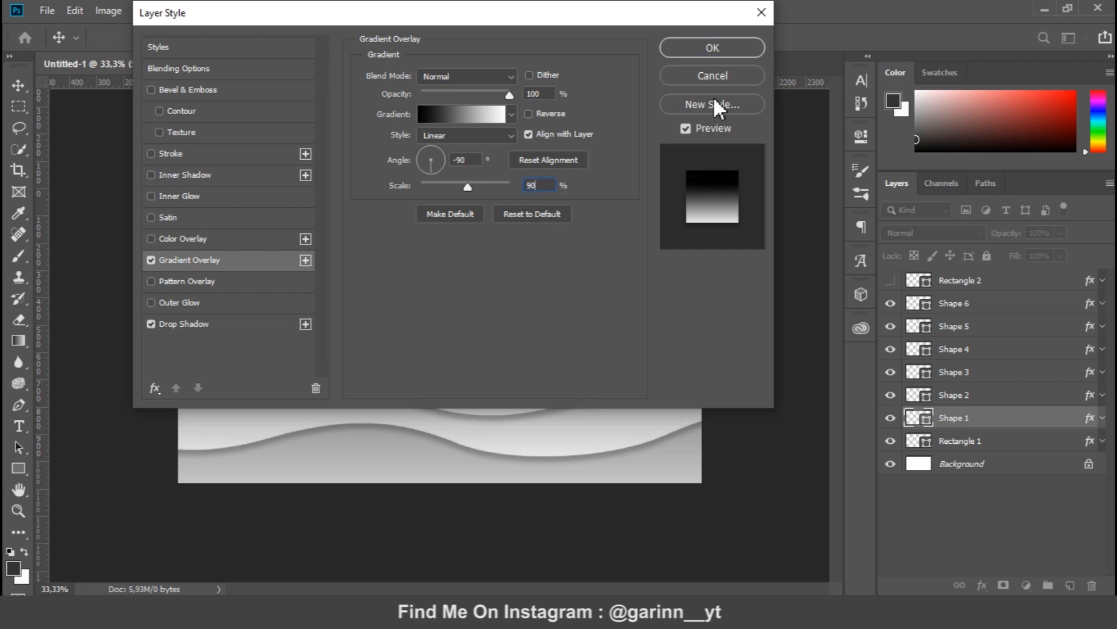
{"action": "left_click", "coordinate": [713, 46]}
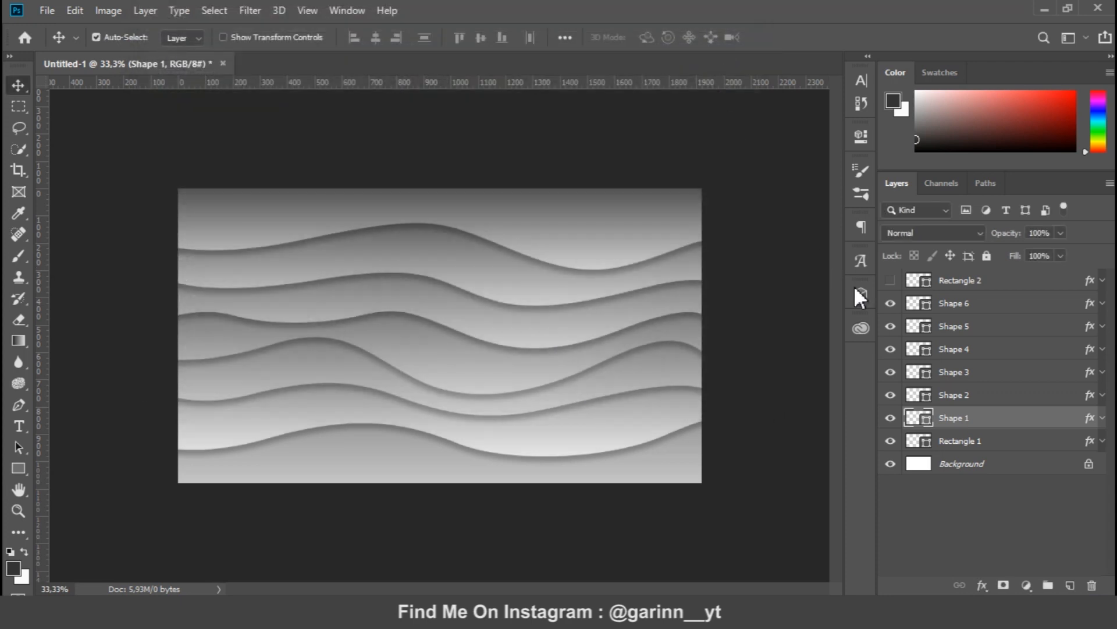
Step: Set the gradient overlay scale of Shape 2 to 90%
{"action": "left_click", "coordinate": [1023, 396]}
{"action": "double_click", "coordinate": [1023, 397]}
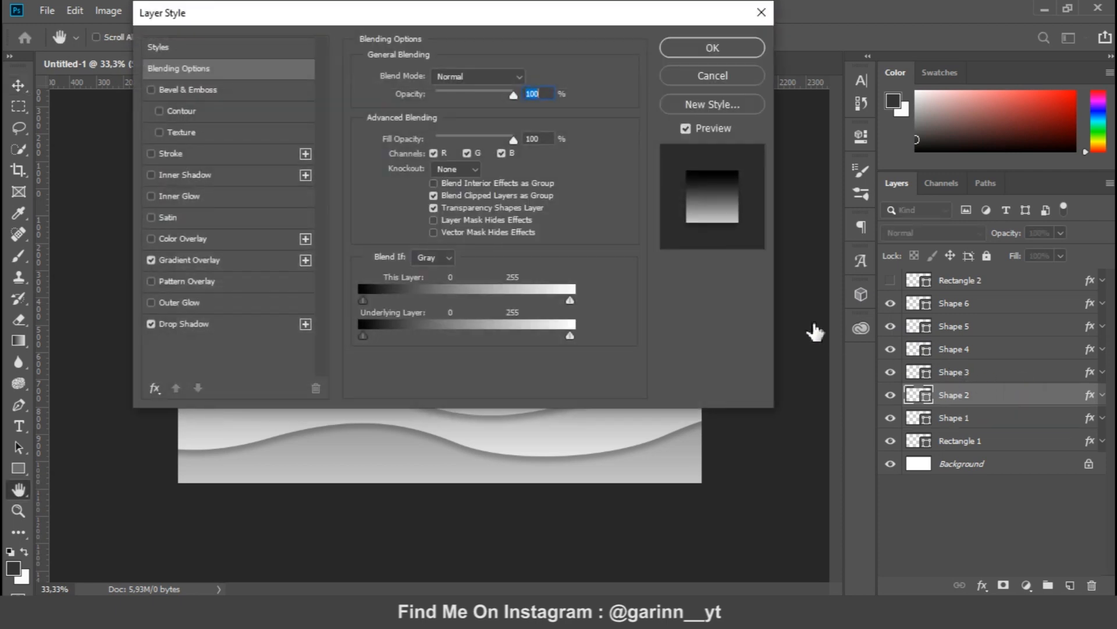
{"action": "left_click", "coordinate": [237, 261]}
{"action": "double_click", "coordinate": [549, 187]}
{"action": "type", "text": "90"}
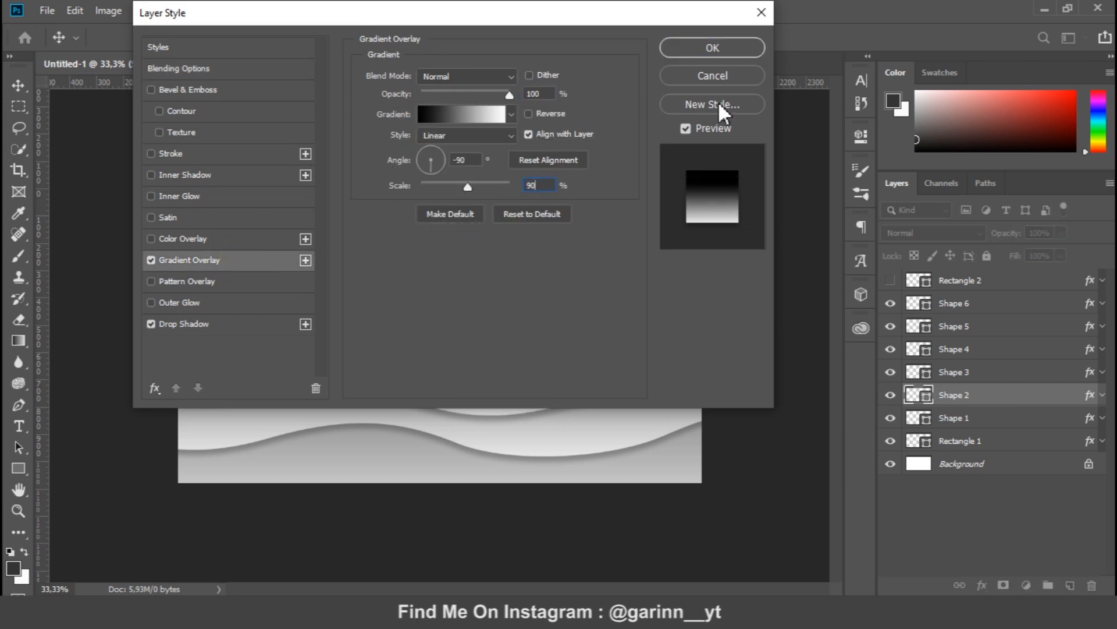
{"action": "left_click", "coordinate": [727, 51]}
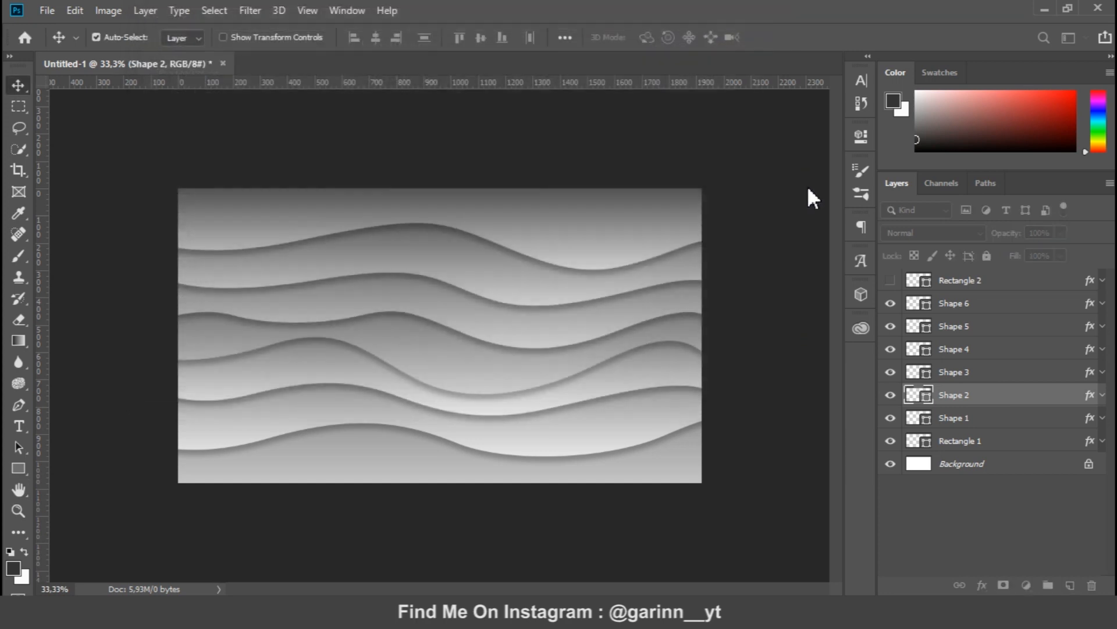
Step: Set the gradient overlay scale of Shape 3 to 90%
{"action": "double_click", "coordinate": [1007, 371]}
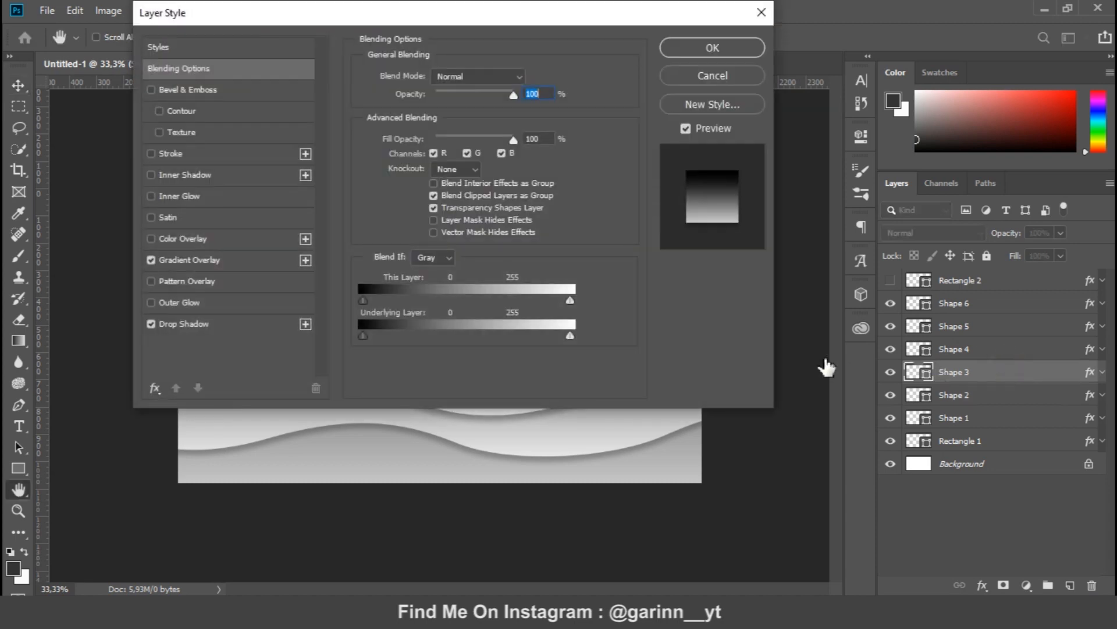
{"action": "left_click", "coordinate": [190, 260]}
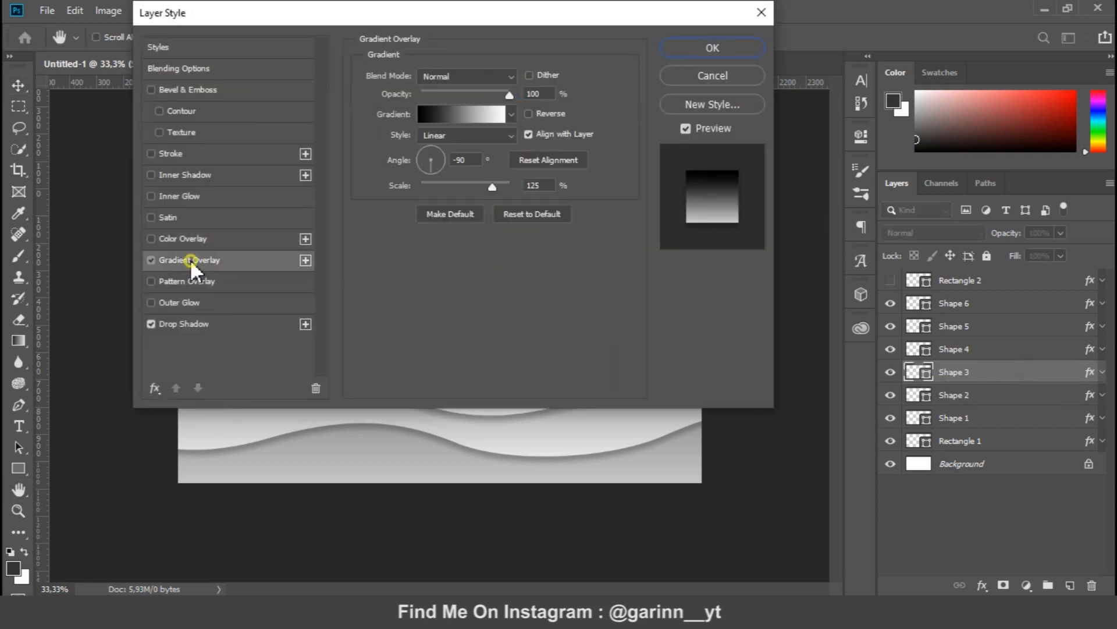
{"action": "left_click_drag", "start_coordinate": [549, 188], "coordinate": [525, 185]}
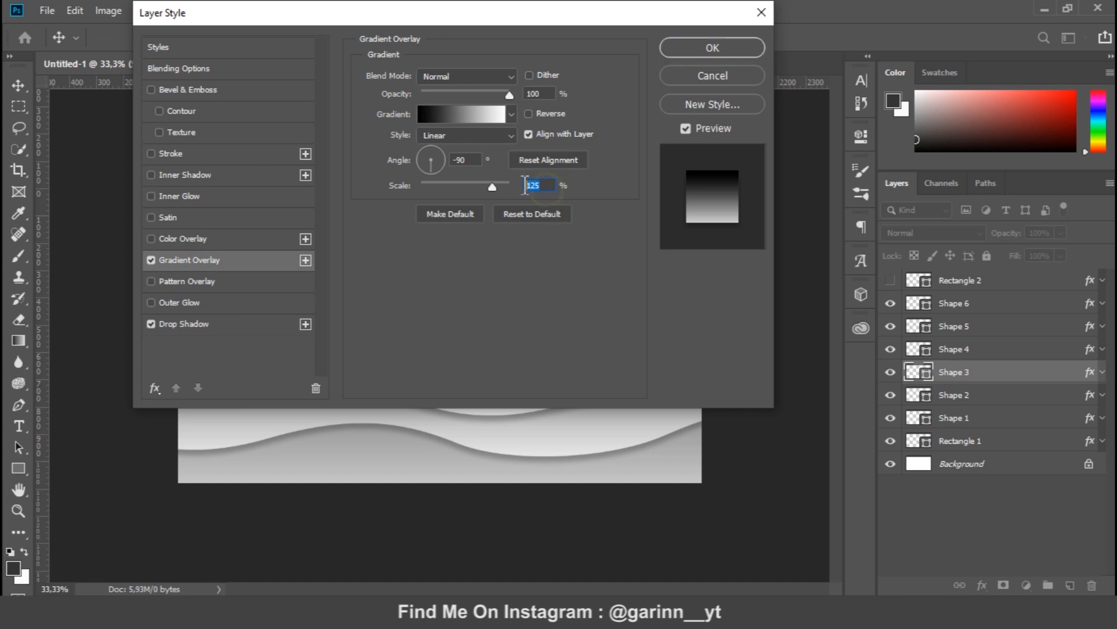
{"action": "type", "text": "90"}
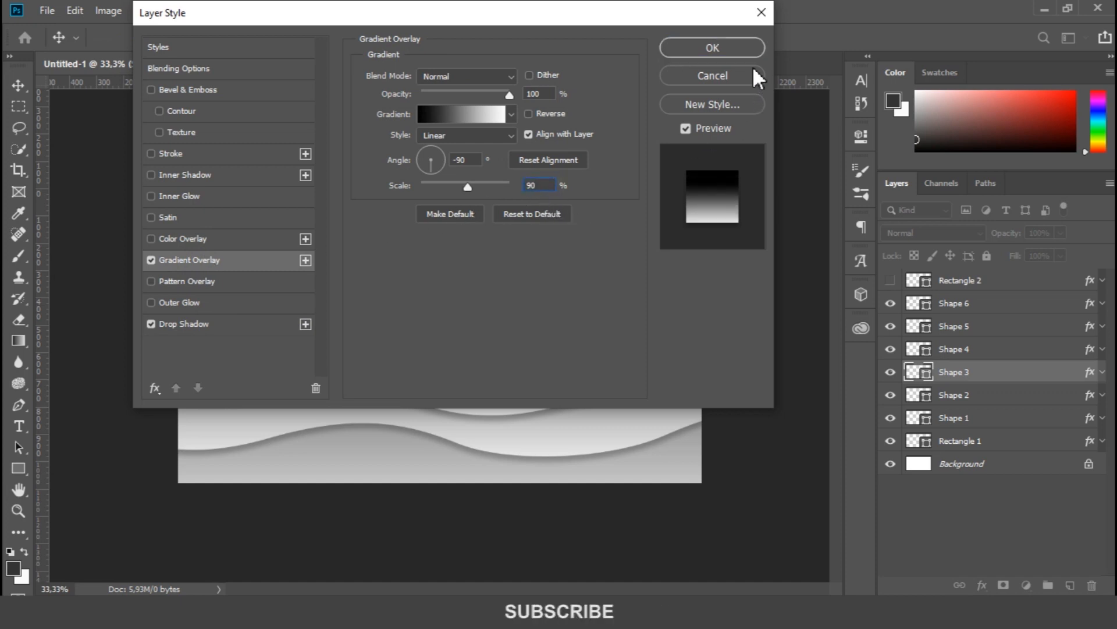
{"action": "left_click", "coordinate": [735, 46]}
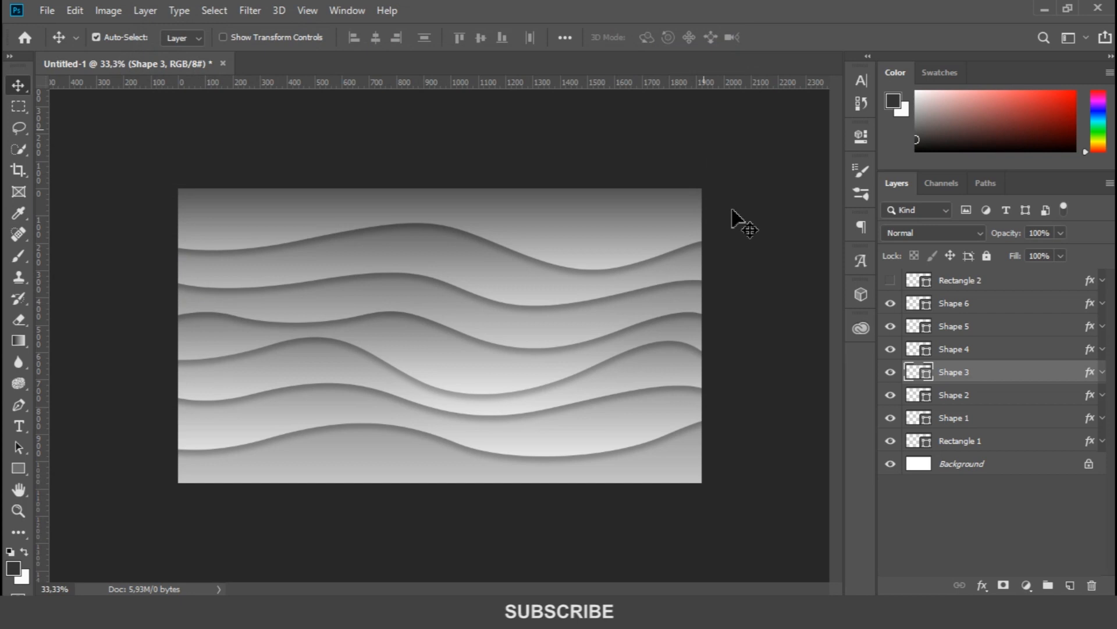
Step: Set the gradient overlay scale of Shape 4 to 90%
{"action": "left_click", "coordinate": [1008, 352]}
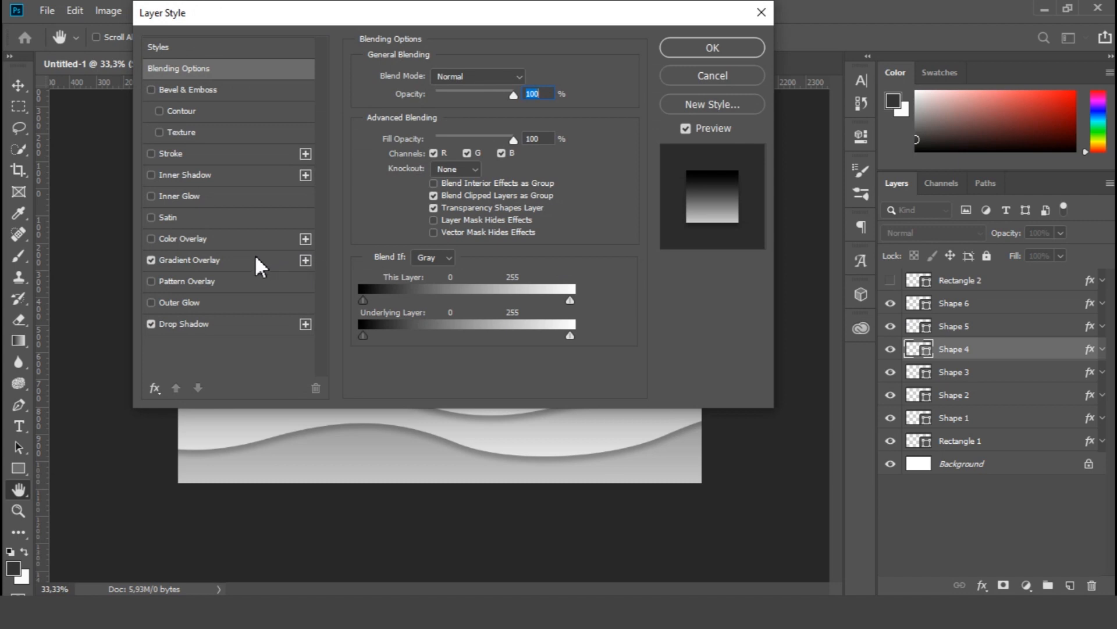
{"action": "left_click", "coordinate": [249, 259]}
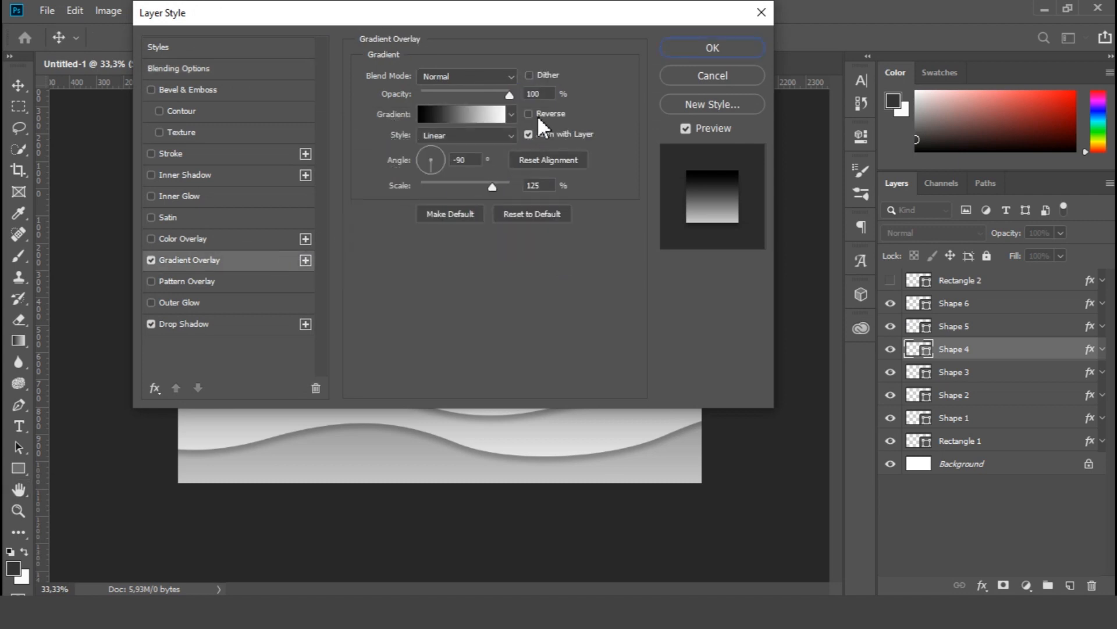
{"action": "double_click", "coordinate": [545, 184]}
{"action": "type", "text": "90"}
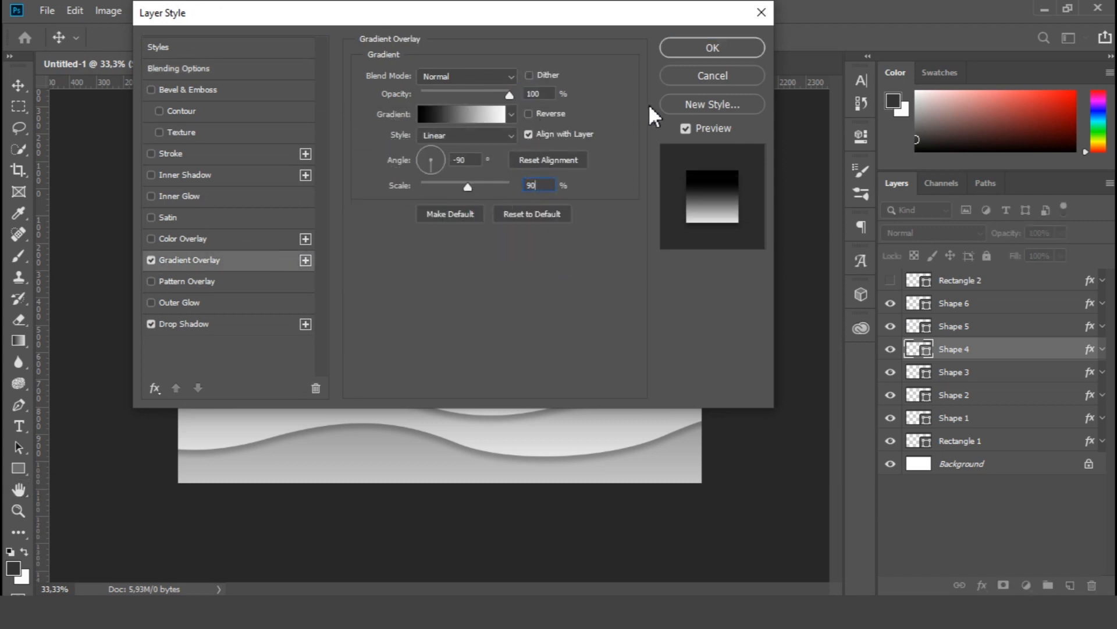
{"action": "left_click", "coordinate": [706, 44]}
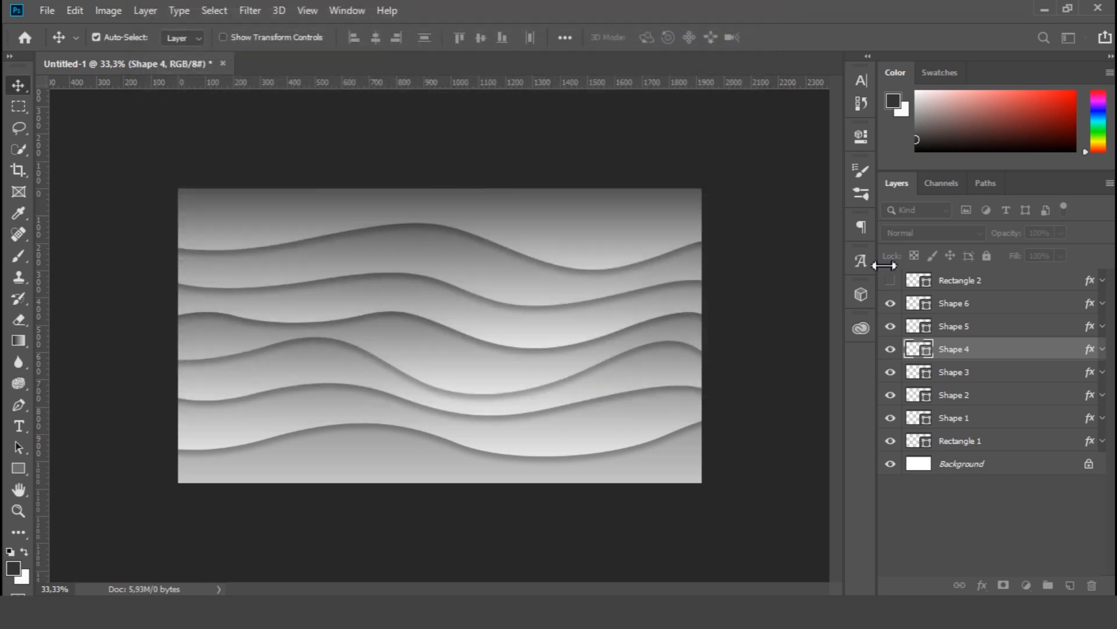
Step: Set the gradient overlay scale of Shape 5 to 90%
{"action": "left_click", "coordinate": [1014, 327]}
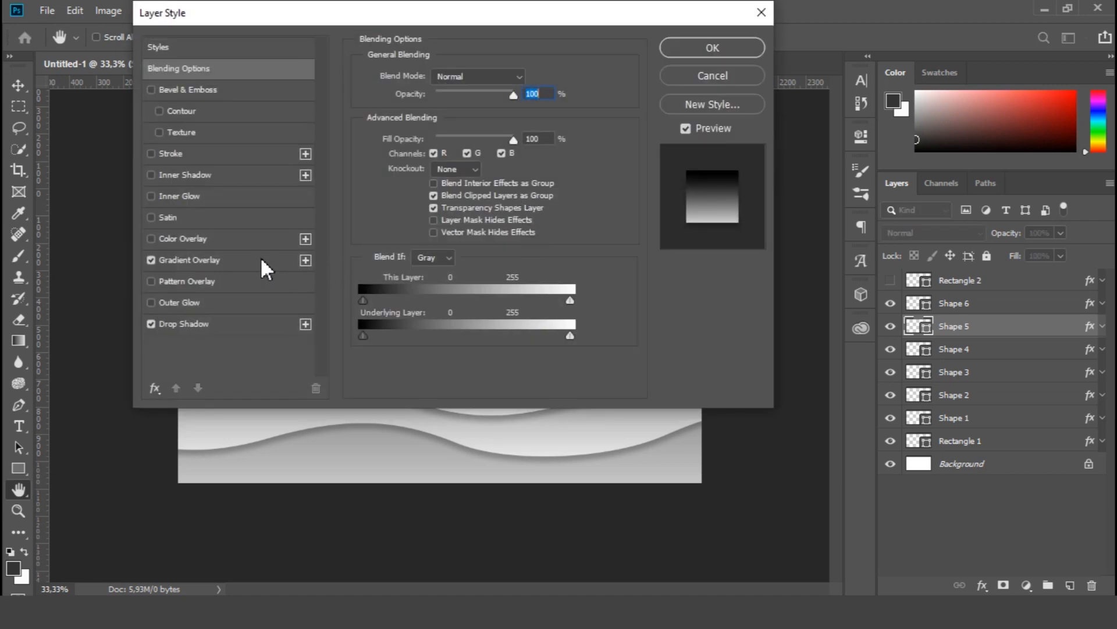
{"action": "left_click", "coordinate": [261, 260]}
{"action": "double_click", "coordinate": [548, 185]}
{"action": "type", "text": "90"}
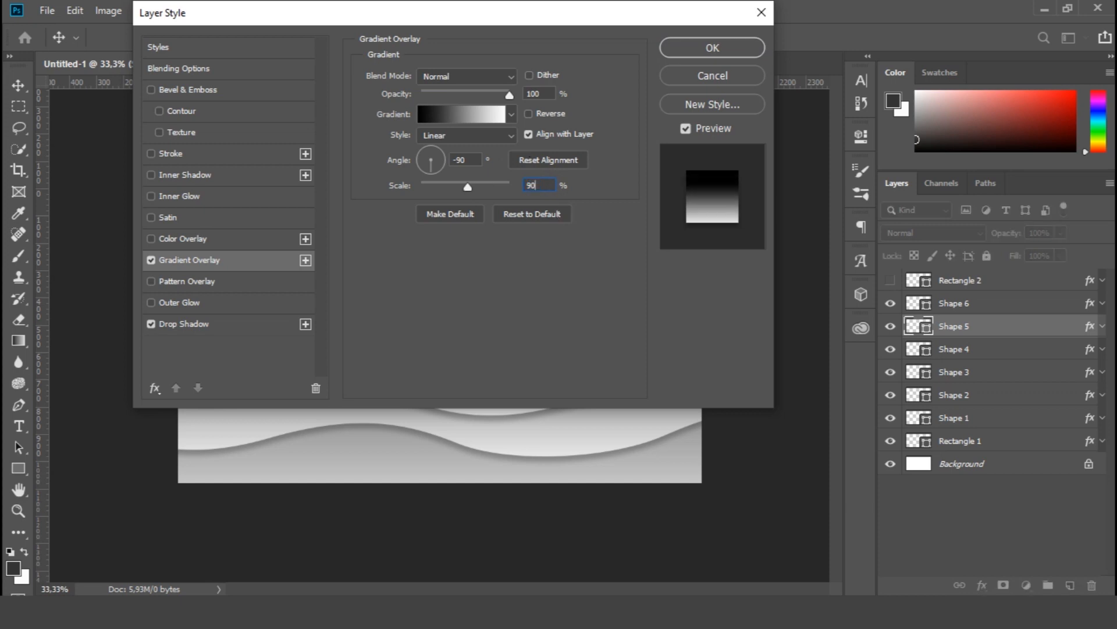
{"action": "left_click", "coordinate": [697, 48]}
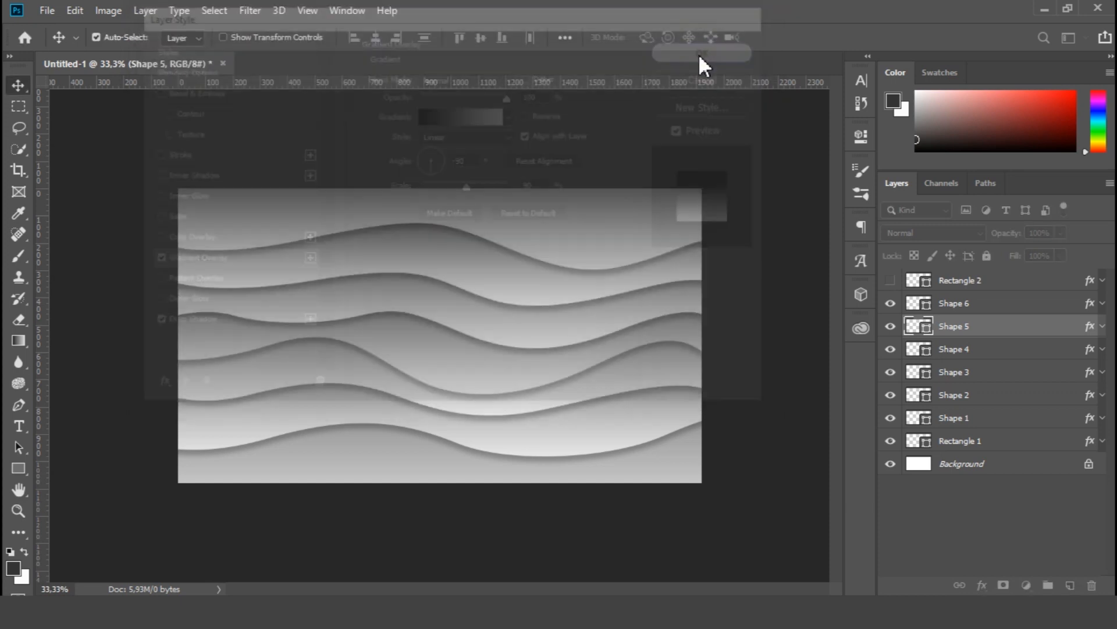
Step: Set the gradient overlay scale of Shape 6 to 90%
{"action": "left_click", "coordinate": [1030, 305]}
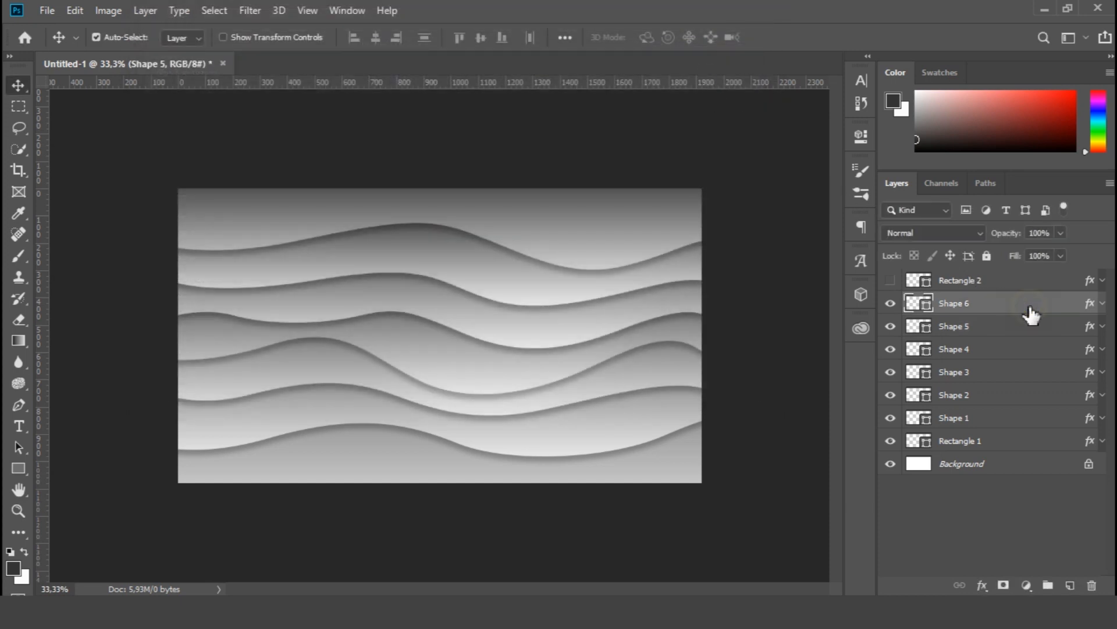
{"action": "key", "text": "h"}
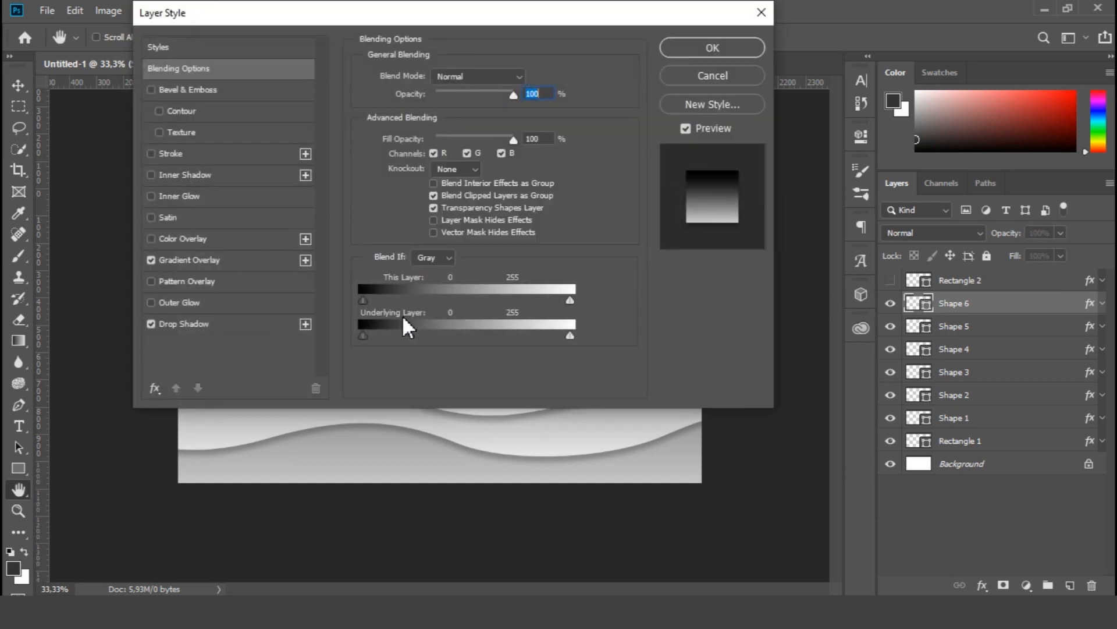
{"action": "left_click", "coordinate": [227, 259]}
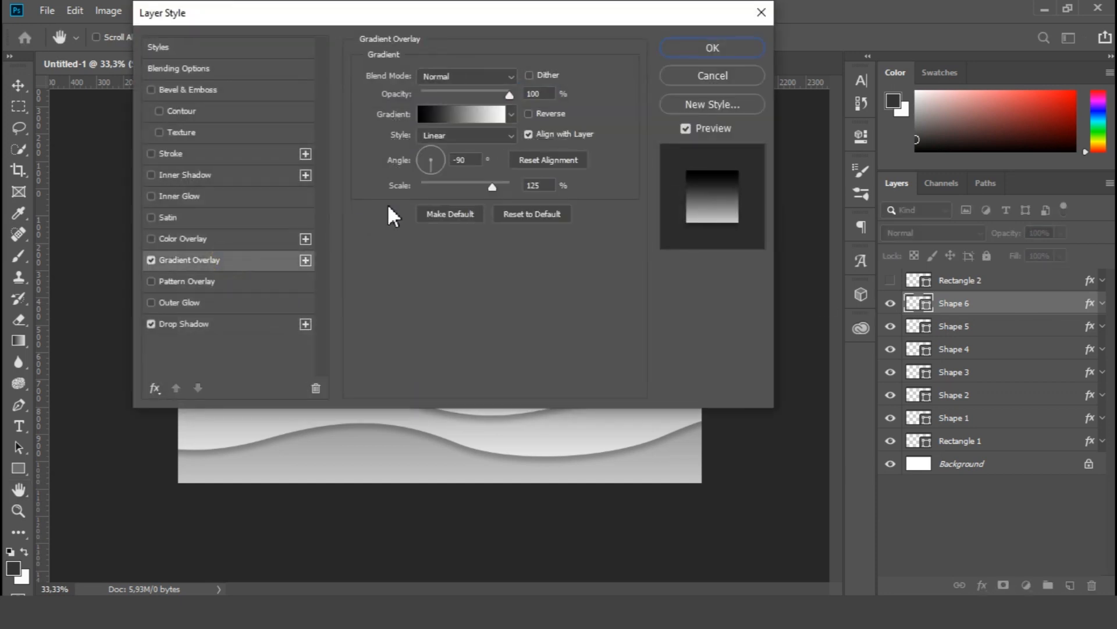
{"action": "double_click", "coordinate": [547, 186]}
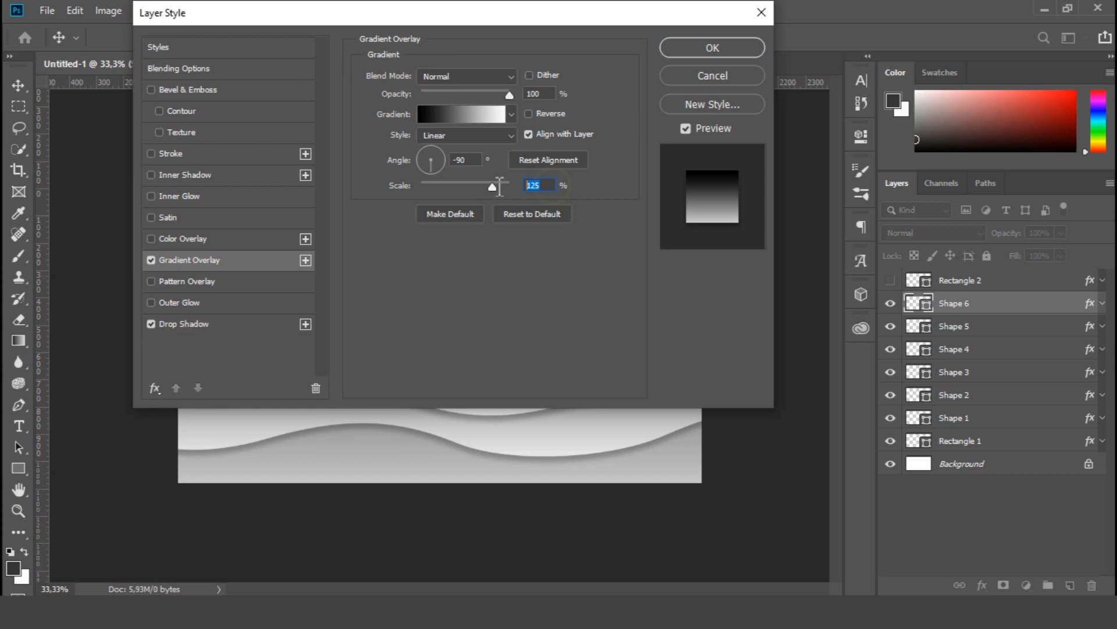
{"action": "type", "text": "90"}
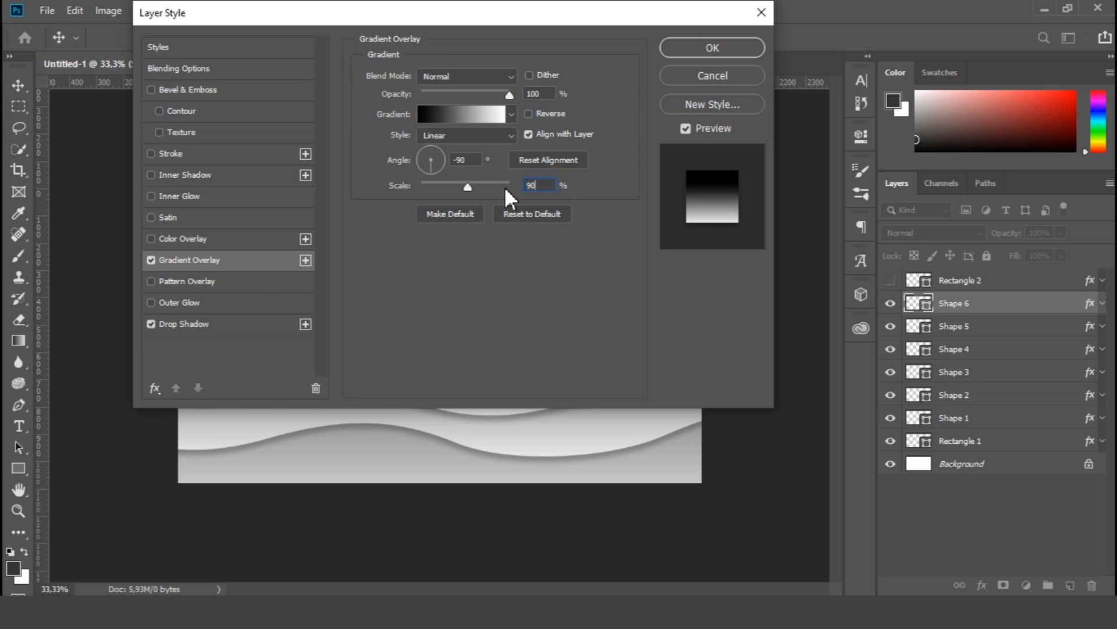
{"action": "left_click", "coordinate": [687, 50]}
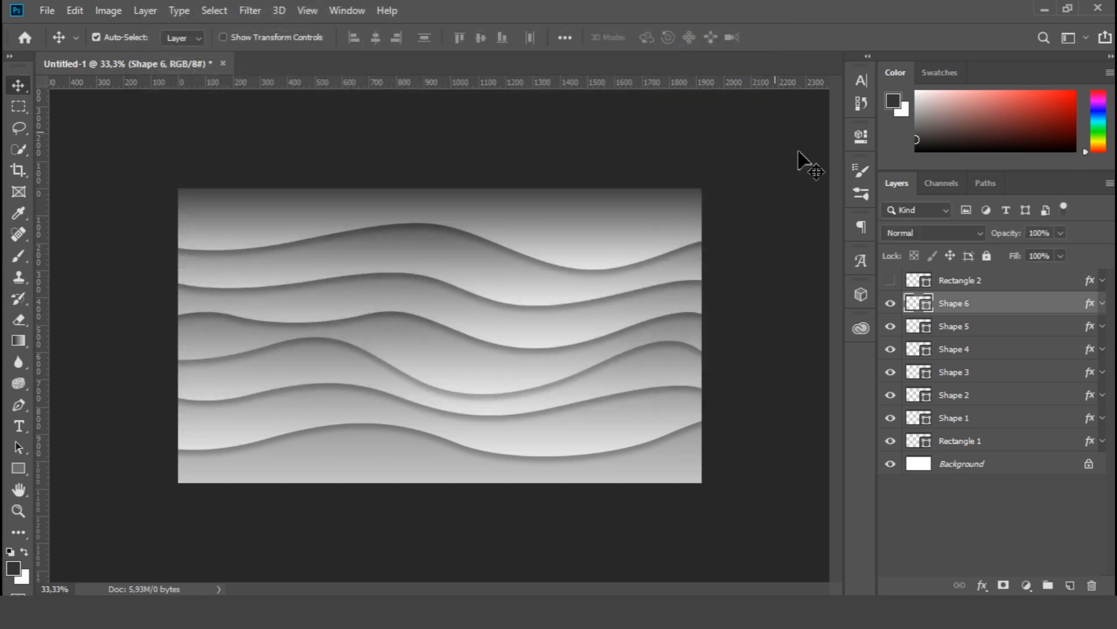
Step: Show the hidden Rectangle 2 colour layer over the wave shapes again
{"action": "left_click", "coordinate": [891, 280]}
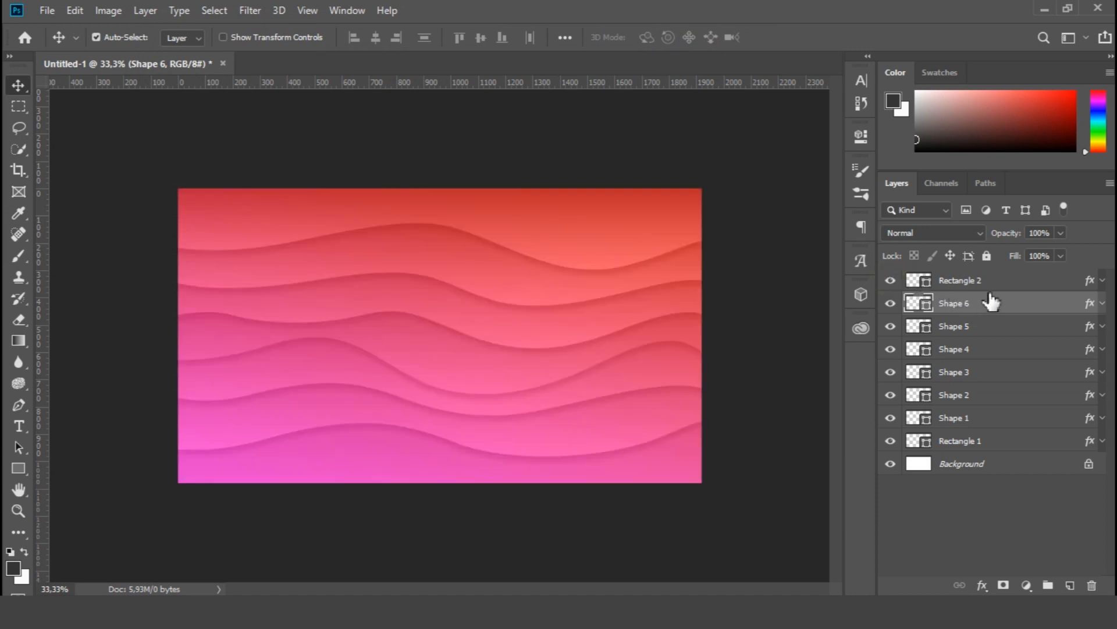
{"action": "key", "text": "ctrl+minus"}
{"action": "key", "text": "ctrl+plus"}
Step: Set the gradient overlay of Rectangle 2 to an angle of 65° and a scale of 100%
{"action": "left_click", "coordinate": [1020, 279]}
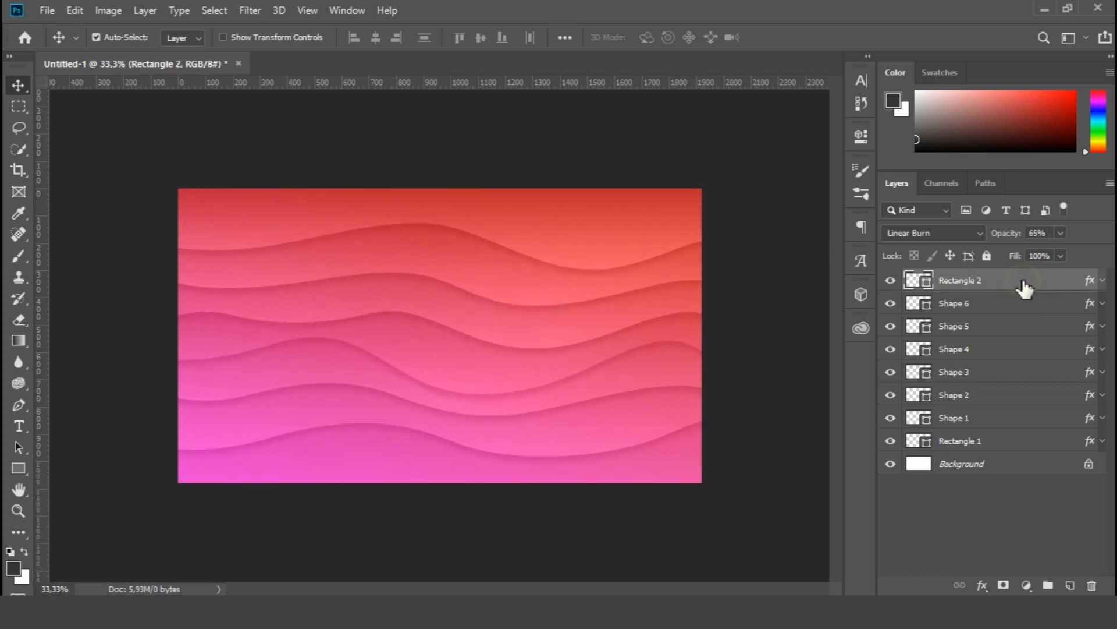
{"action": "double_click", "coordinate": [1024, 285]}
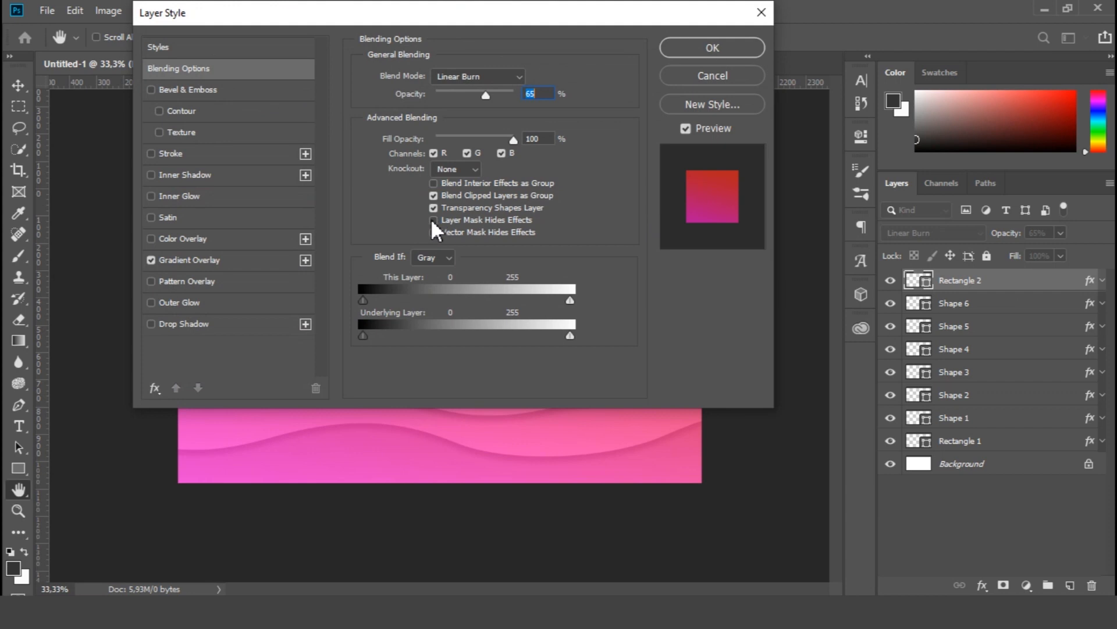
{"action": "left_click", "coordinate": [235, 257]}
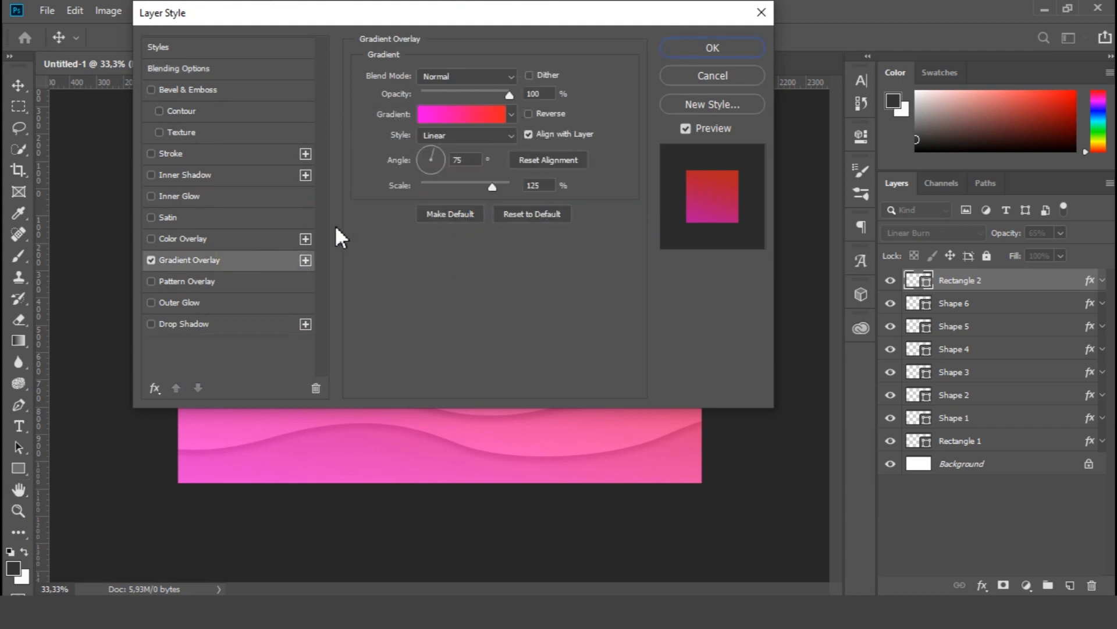
{"action": "double_click", "coordinate": [455, 159]}
{"action": "type", "text": "65"}
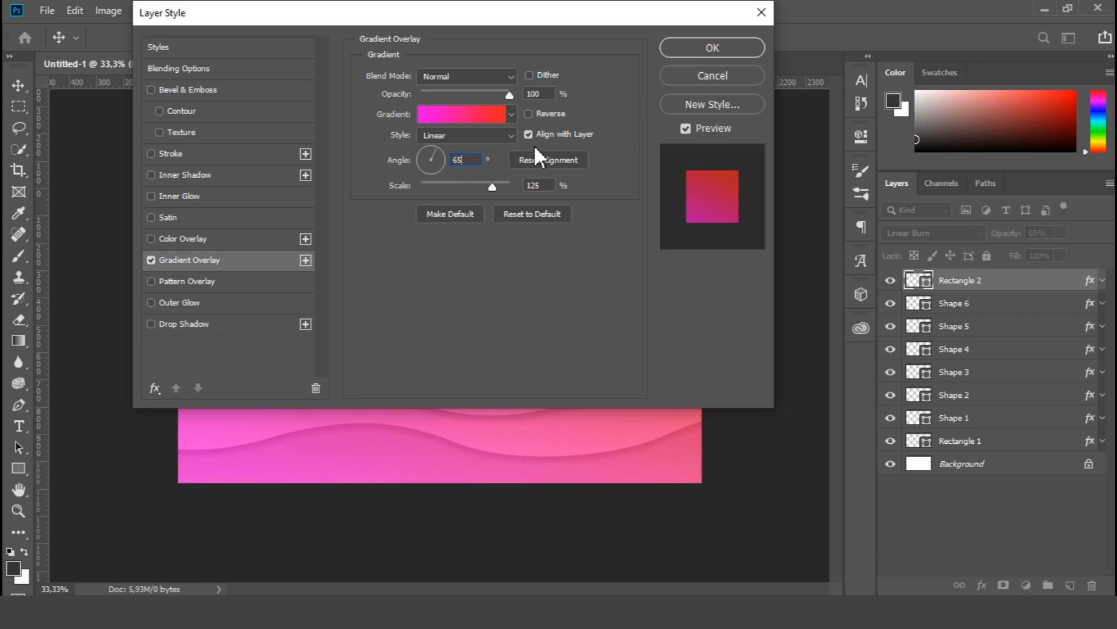
{"action": "left_click_drag", "start_coordinate": [491, 12], "coordinate": [870, 12]}
{"action": "mouse_move", "coordinate": [874, 185]}
{"action": "left_mouse_down"}
{"action": "mouse_move", "coordinate": [827, 188]}
{"action": "mouse_move", "coordinate": [917, 191]}
{"action": "mouse_move", "coordinate": [760, 191]}
{"action": "mouse_move", "coordinate": [858, 188]}
{"action": "left_mouse_up"}
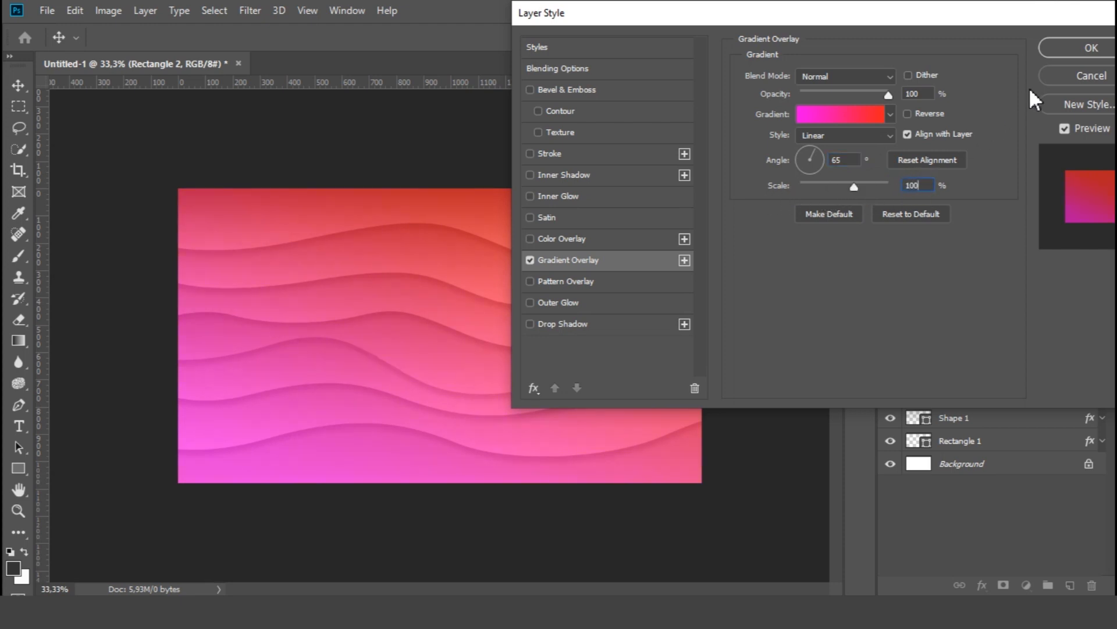
{"action": "left_click", "coordinate": [1087, 46]}
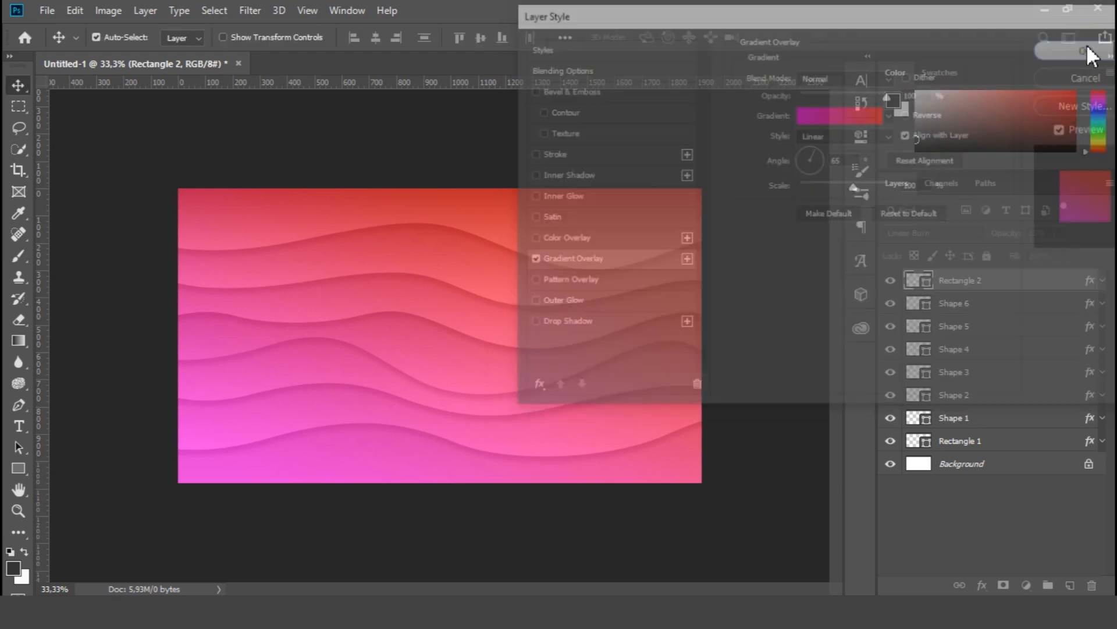
{"action": "key", "text": "ctrl+minus"}
{"action": "key", "text": "ctrl+plus"}
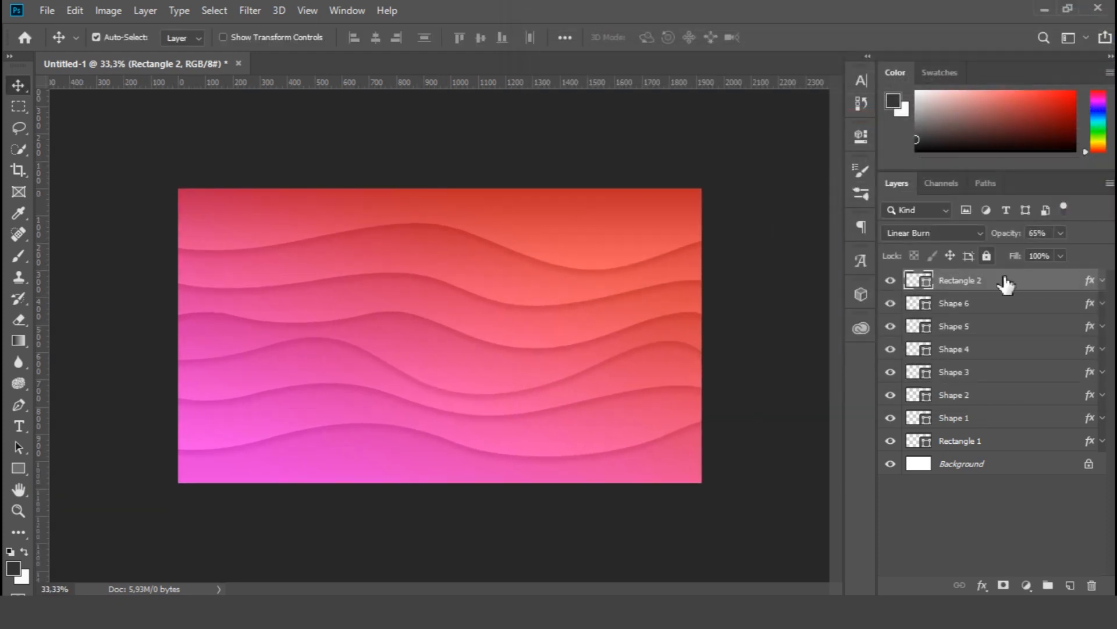
Step: Rotate the gradient overlay angle of Rectangle 2 so red lies along the artwork's left side and magenta along its right side
{"action": "double_click", "coordinate": [1005, 280]}
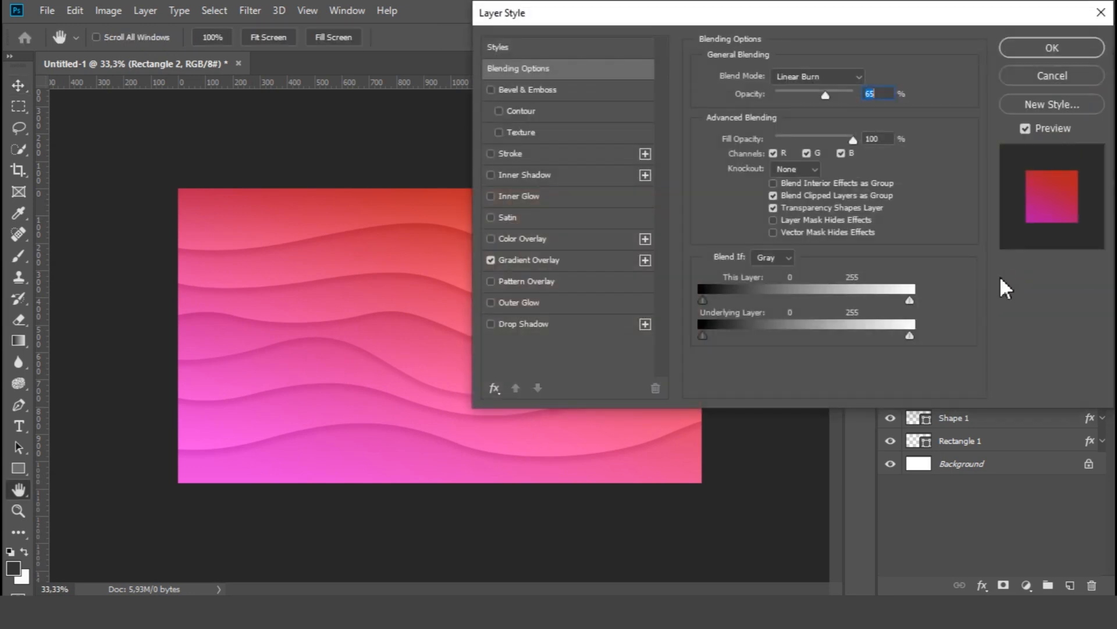
{"action": "left_click", "coordinate": [560, 259]}
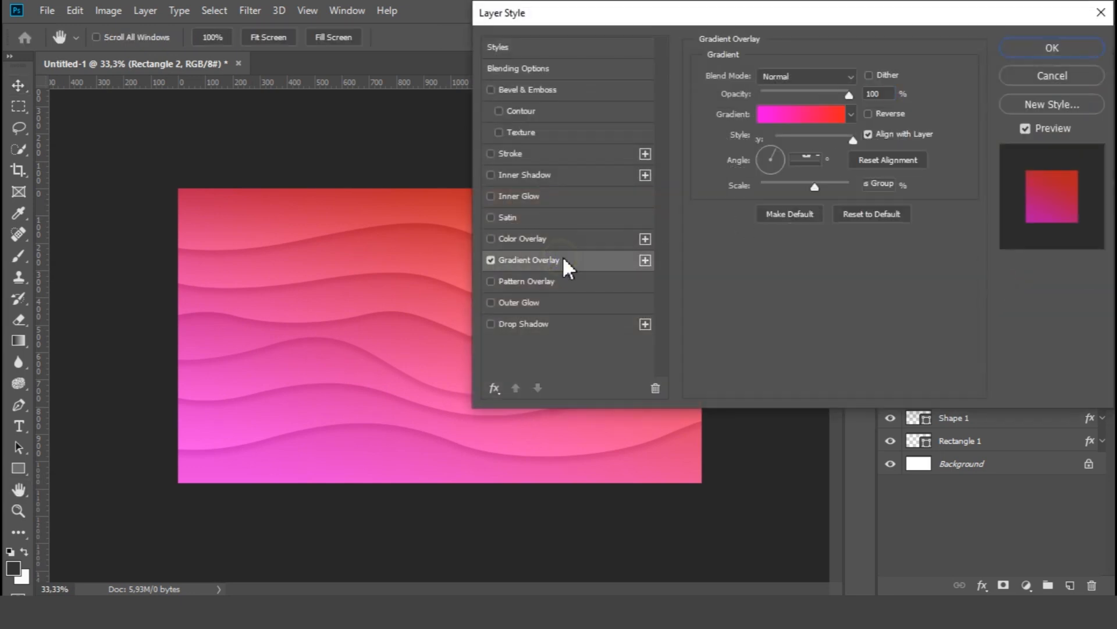
{"action": "left_click", "coordinate": [759, 167]}
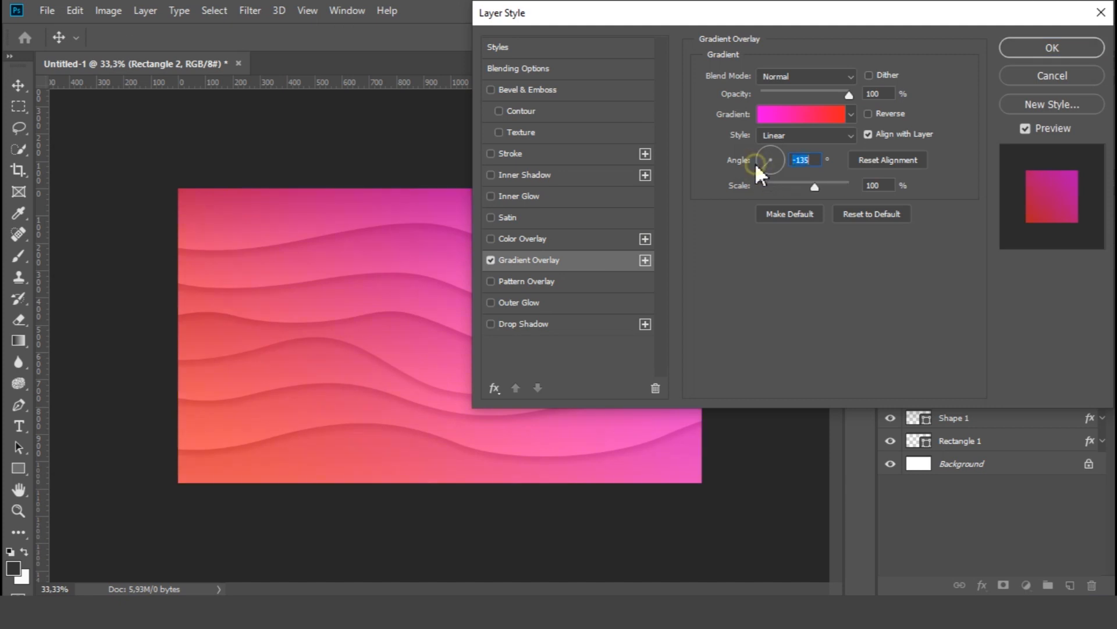
{"action": "left_click", "coordinate": [759, 163]}
{"action": "left_click", "coordinate": [1035, 40]}
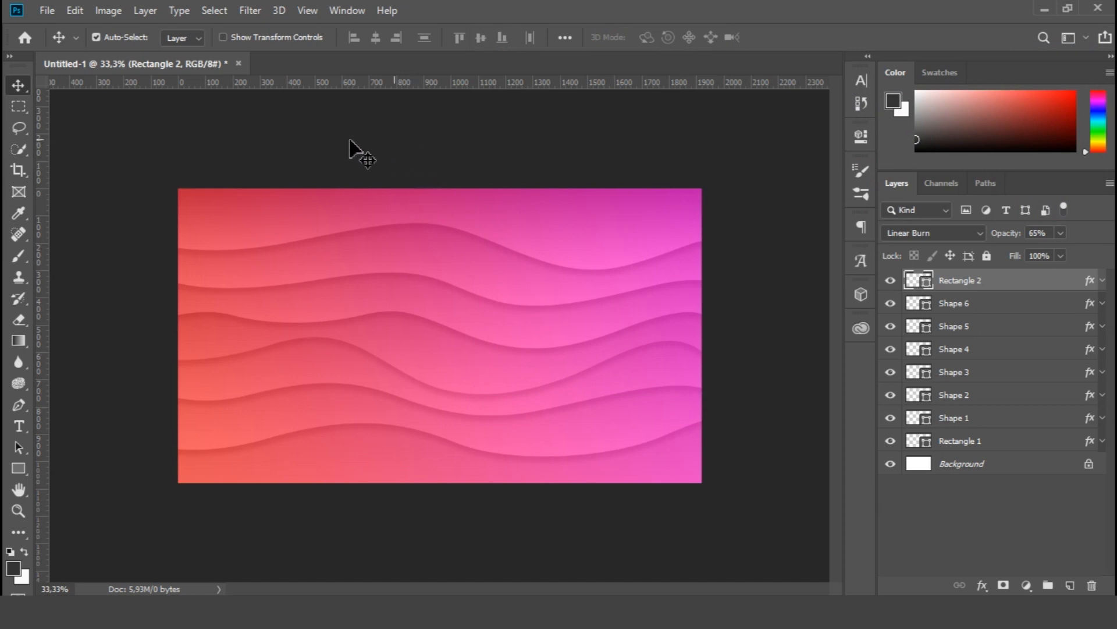
Step: Add the white text "WAVY" in Myriad Pro Bold 14 pt on a new layer above Rectangle 2, near the artwork's centre
{"action": "left_click", "coordinate": [15, 425]}
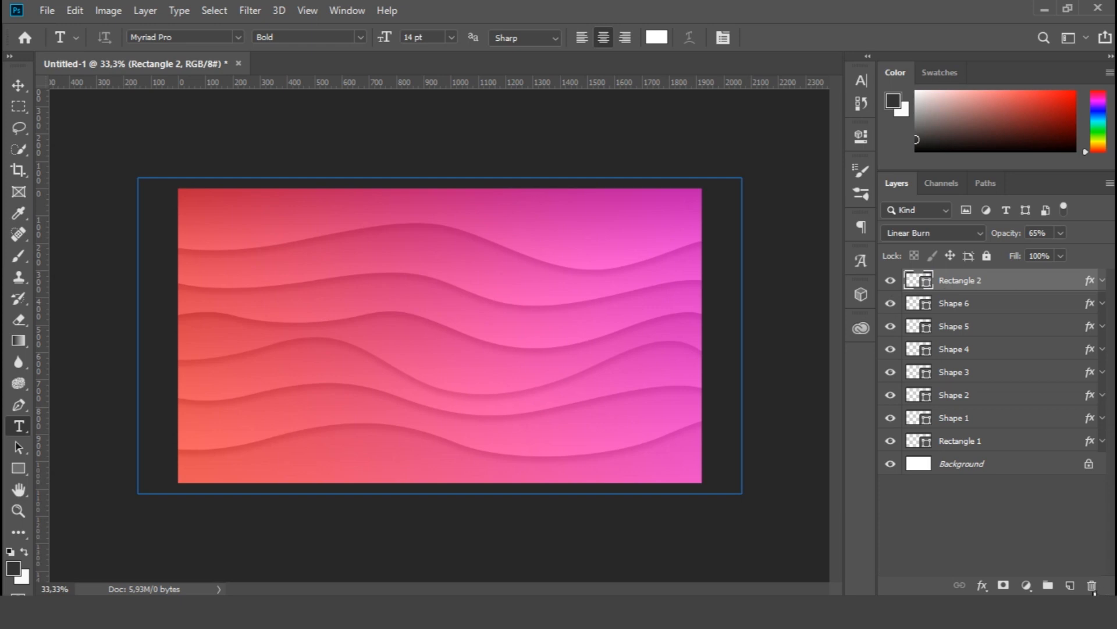
{"action": "left_click", "coordinate": [1071, 586]}
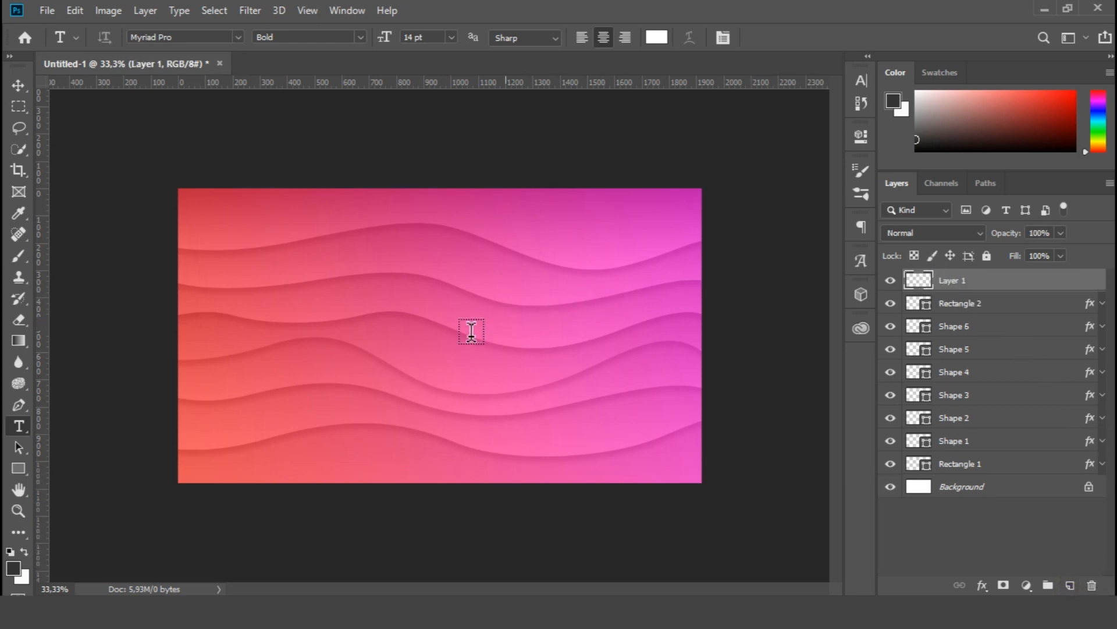
{"action": "scroll", "coordinate": [439, 337], "scroll_direction": "up", "scroll_amount": 1}
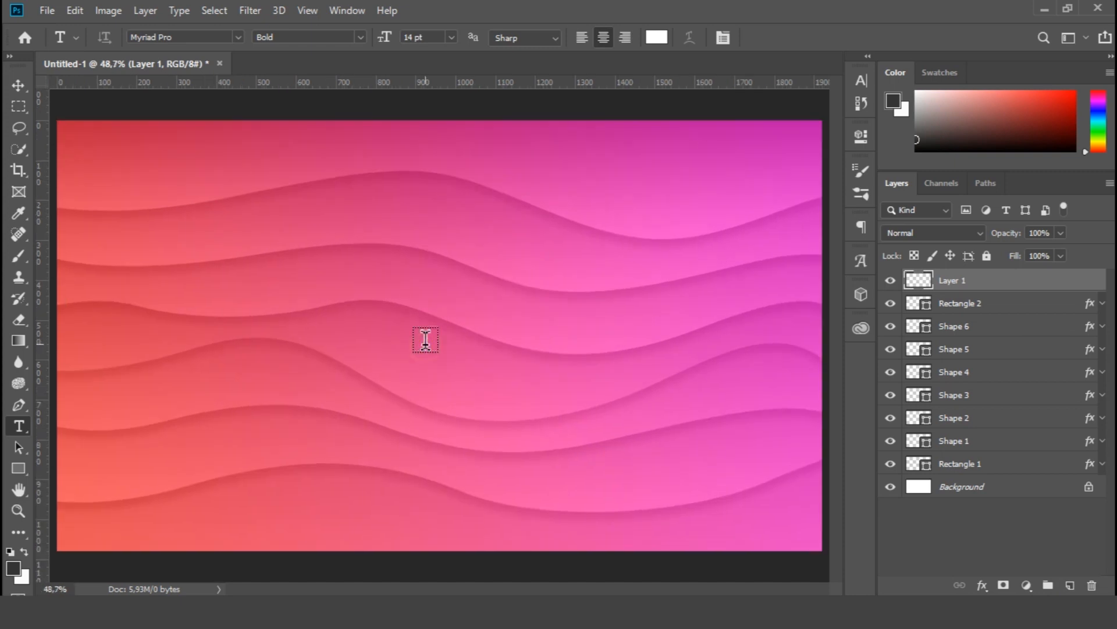
{"action": "left_click", "coordinate": [426, 338]}
{"action": "type", "text": "WAVY"}
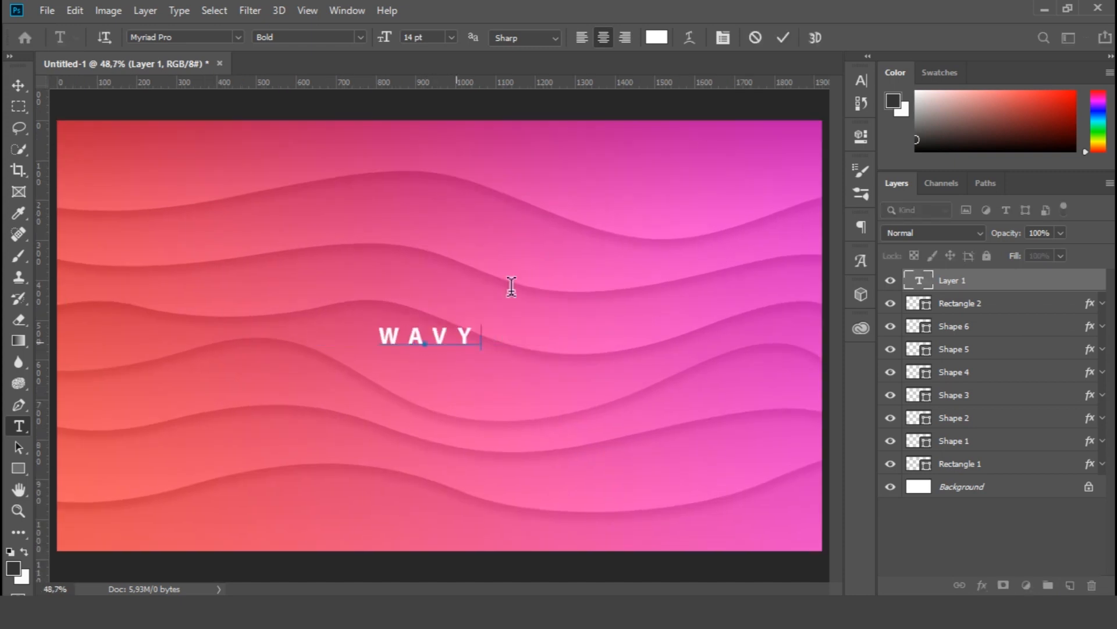
{"action": "left_click", "coordinate": [784, 38]}
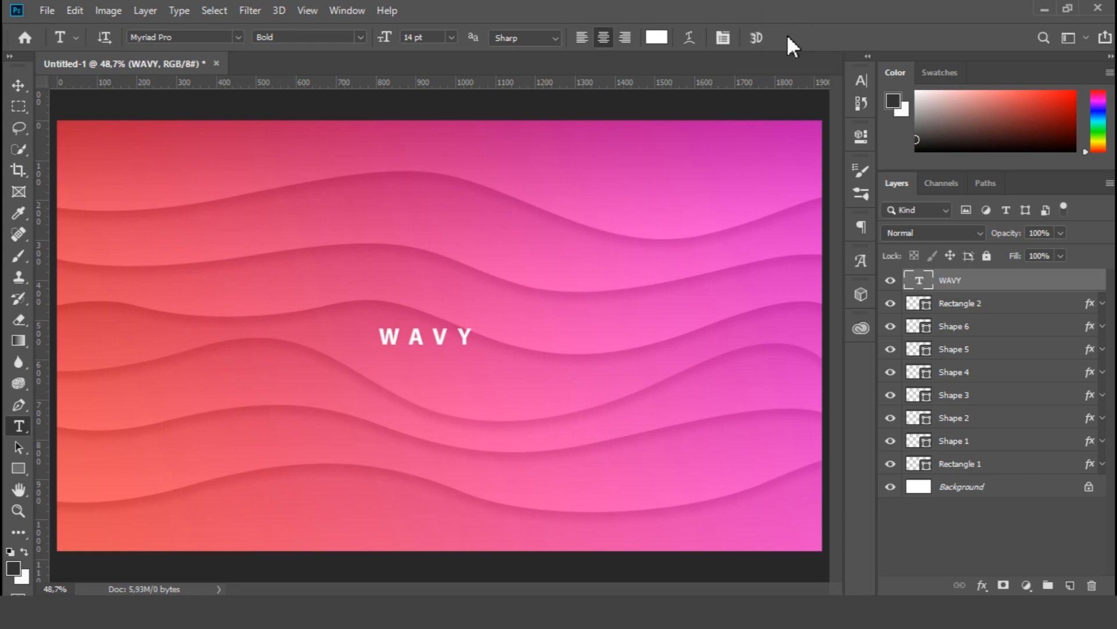
Step: Add the white text "BACKGROUND" in Myriad Pro Bold 14 pt on its own layer just below the WAVY text
{"action": "left_click", "coordinate": [404, 381]}
{"action": "type", "text": "BACKGROUND"}
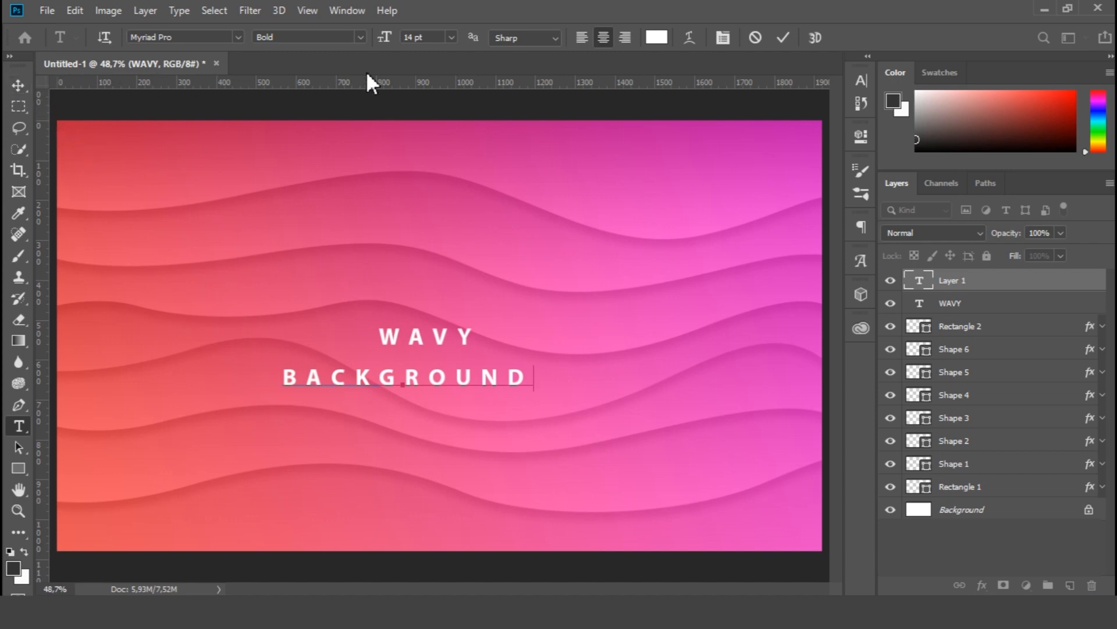
{"action": "left_click", "coordinate": [781, 38]}
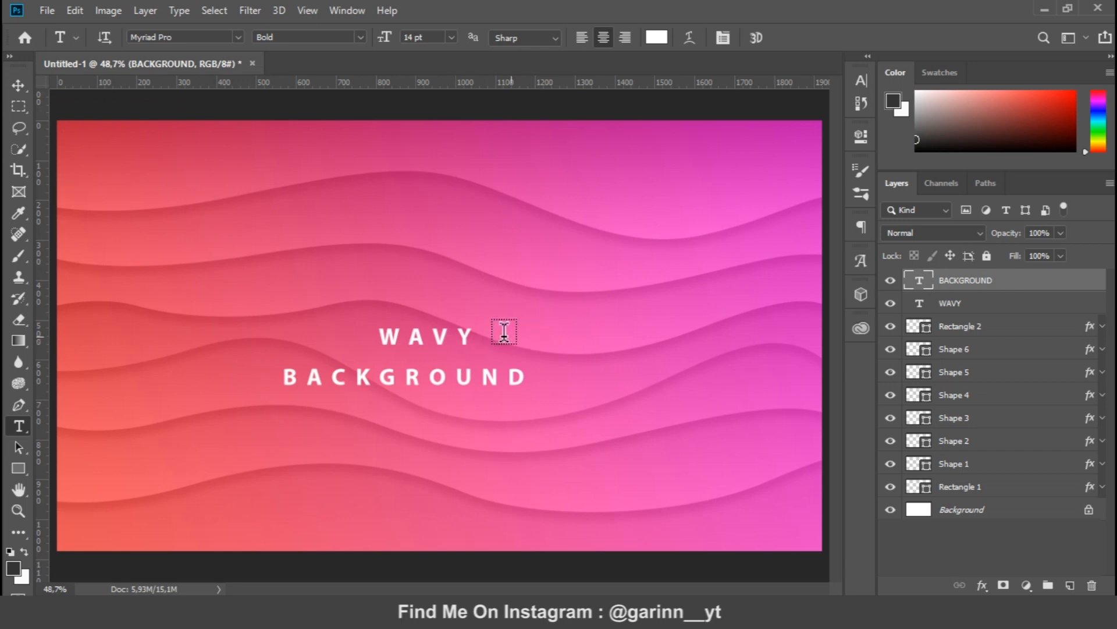
Step: Set the font size of the WAVY text layer to 24 pt
{"action": "left_click", "coordinate": [18, 86]}
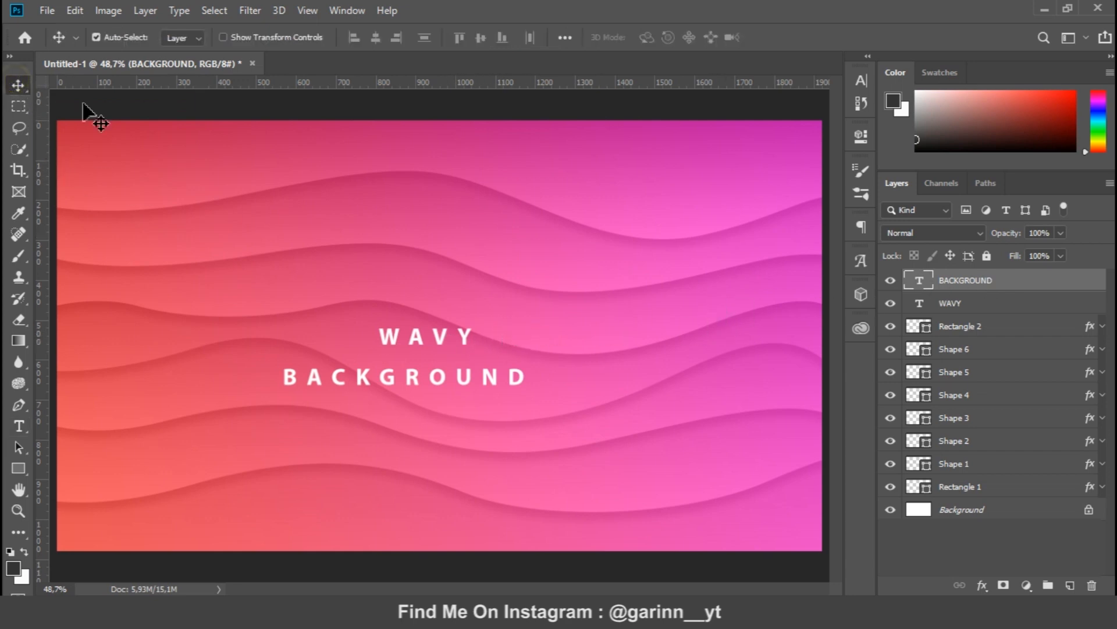
{"action": "left_click", "coordinate": [861, 80]}
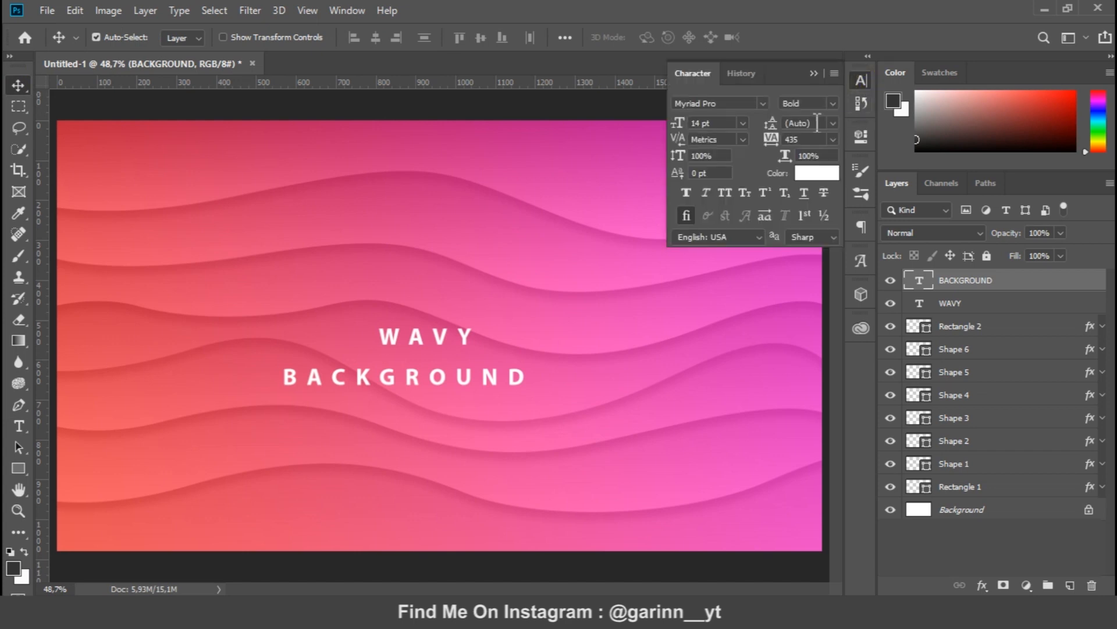
{"action": "left_click", "coordinate": [860, 80]}
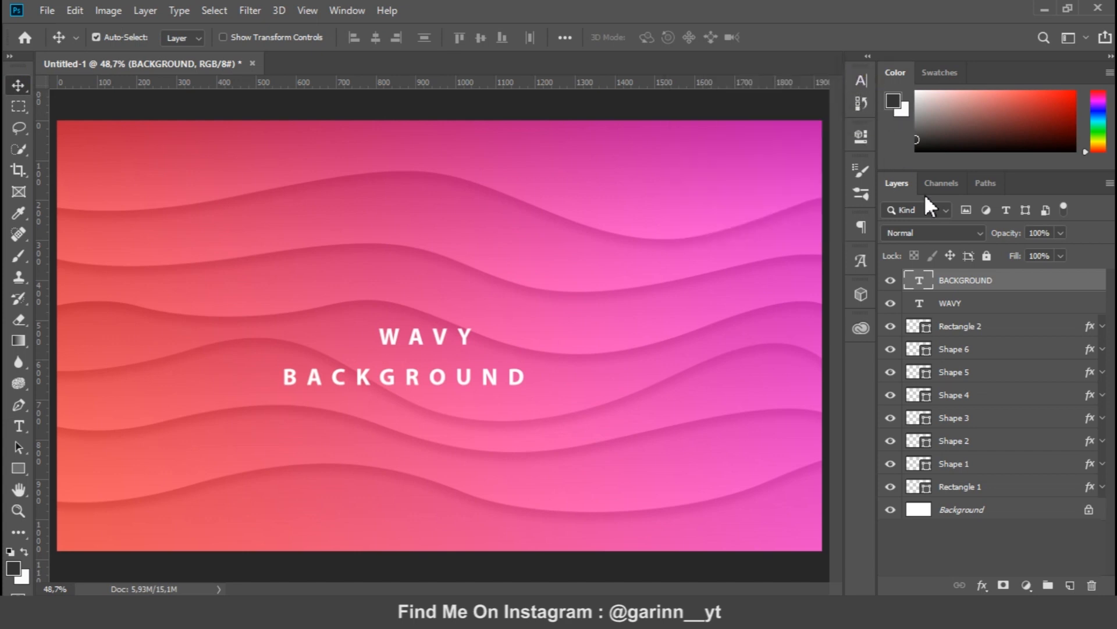
{"action": "left_click", "coordinate": [980, 305]}
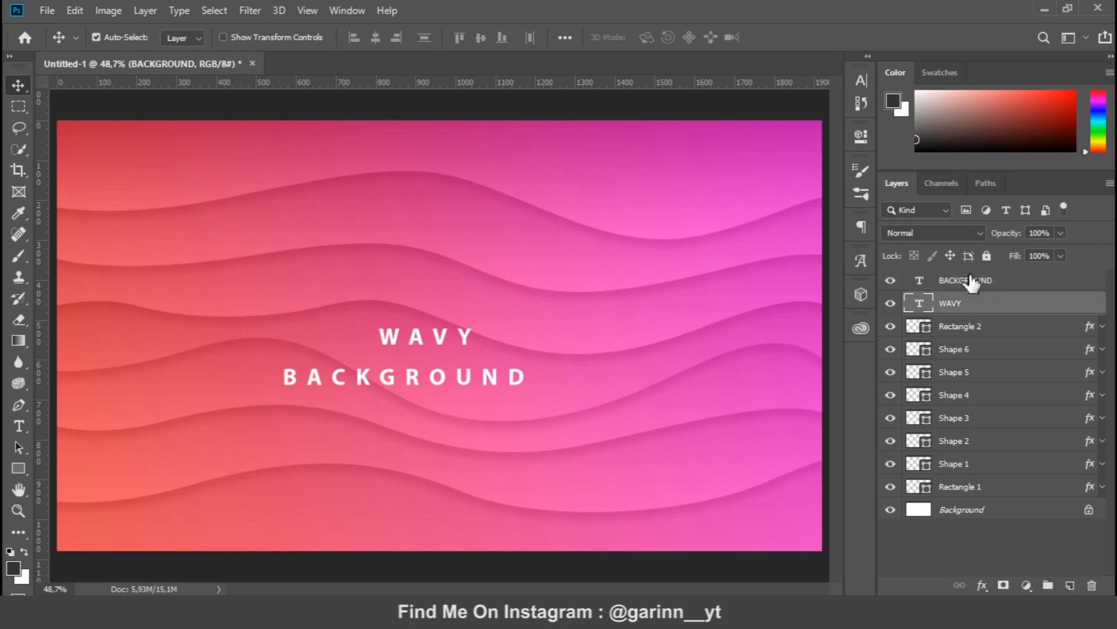
{"action": "left_click", "coordinate": [864, 78]}
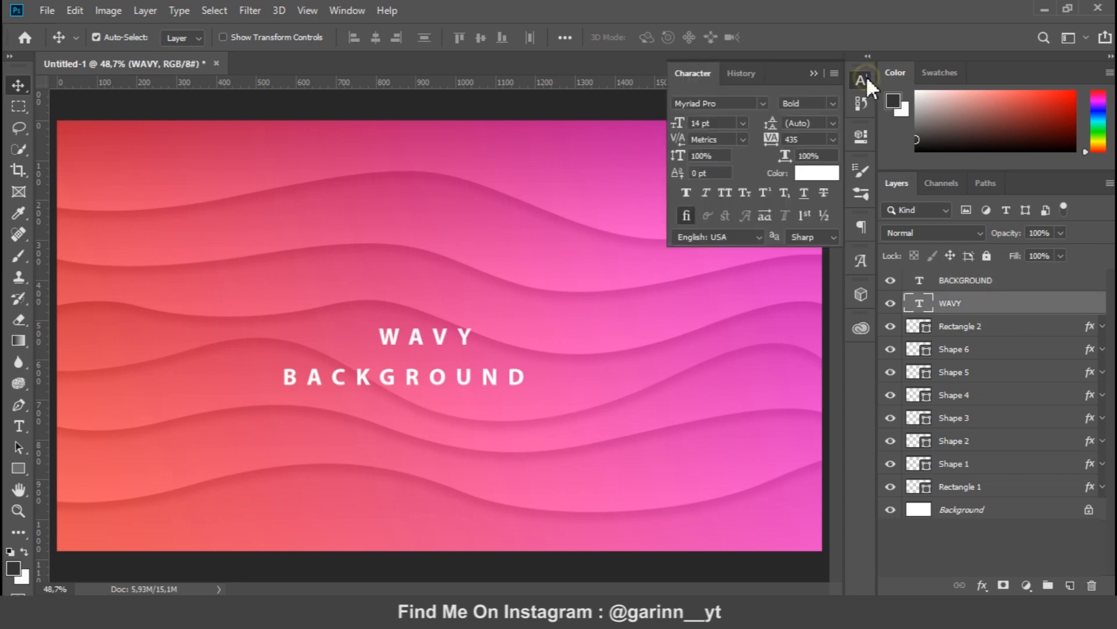
{"action": "left_click", "coordinate": [743, 123]}
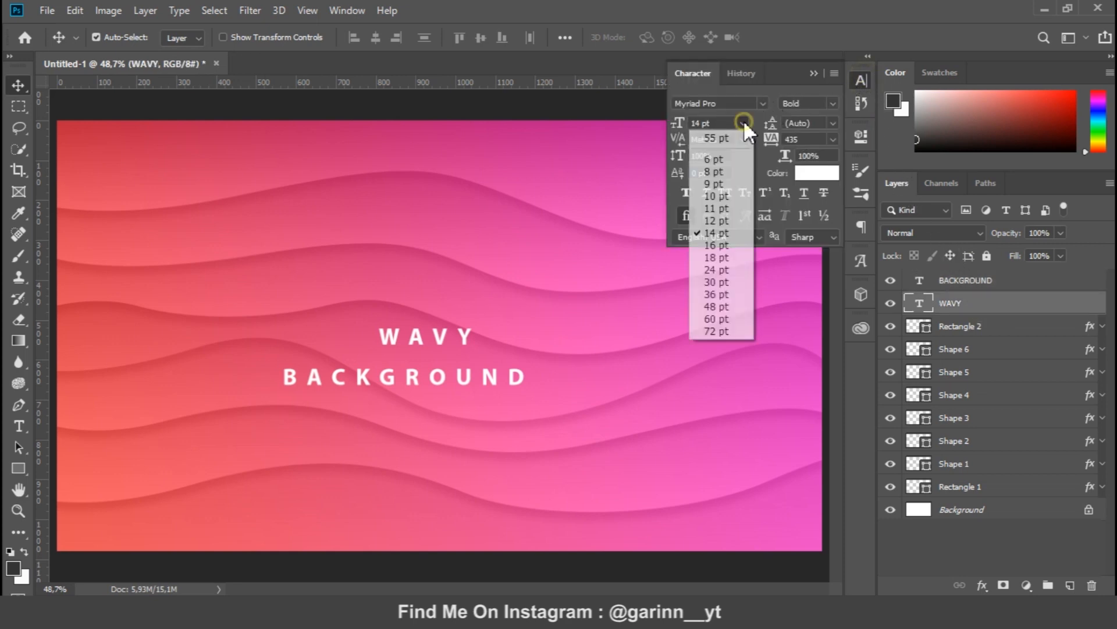
{"action": "left_click", "coordinate": [709, 270]}
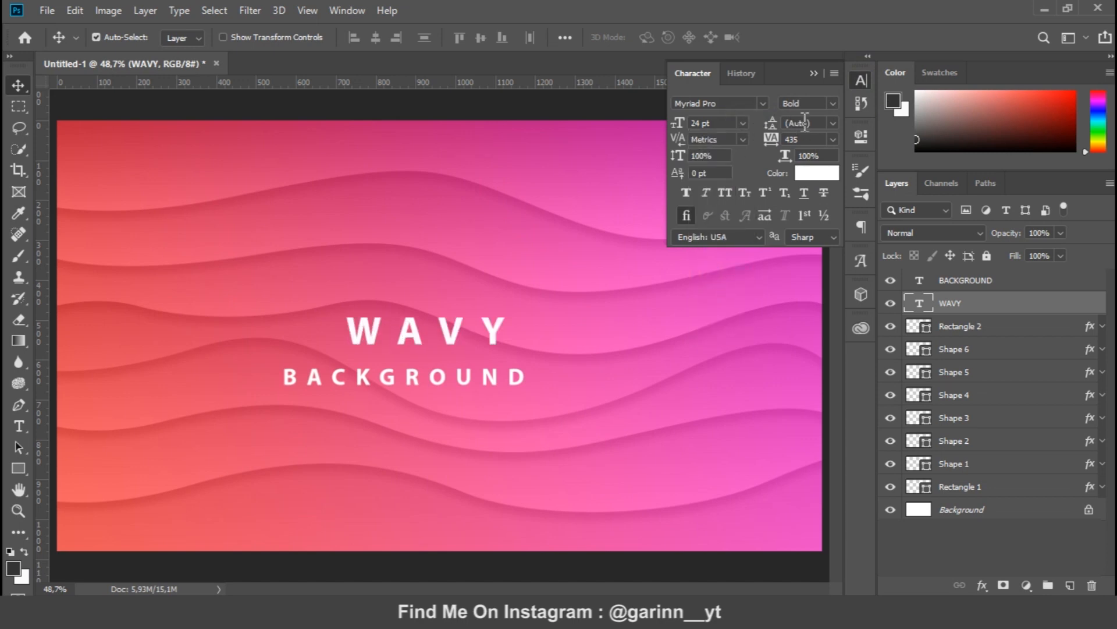
Step: Reduce the tracking of the WAVY text to 335
{"action": "left_click", "coordinate": [792, 140]}
{"action": "key", "text": "Down"}
{"action": "key", "text": "Down"}
{"action": "key", "text": "Down"}
{"action": "key", "text": "Down"}
{"action": "key", "text": "Down"}
{"action": "key", "text": "Down"}
{"action": "key", "text": "Down"}
{"action": "key", "text": "Down"}
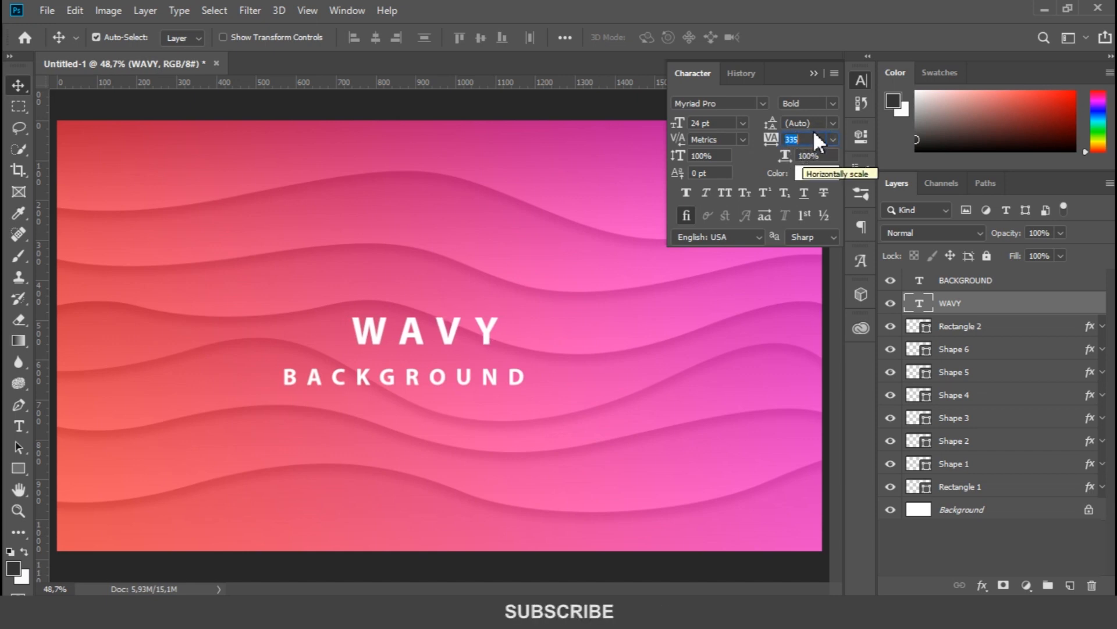
{"action": "left_click", "coordinate": [863, 78]}
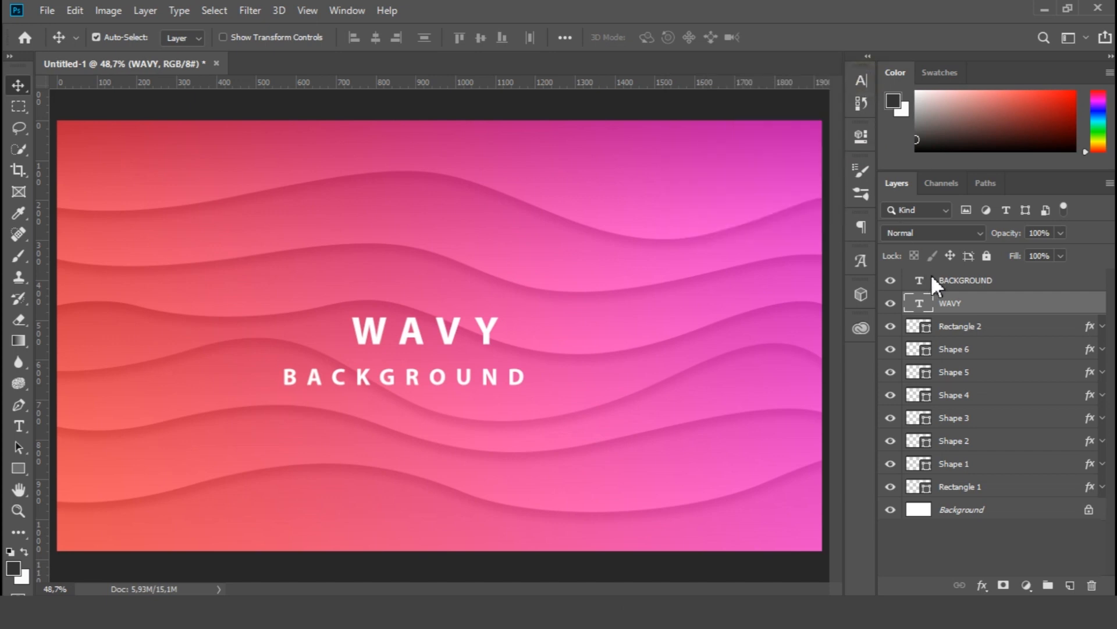
Step: Set the BACKGROUND text to a font size of 12 pt and a tracking of 335
{"action": "left_click", "coordinate": [977, 281]}
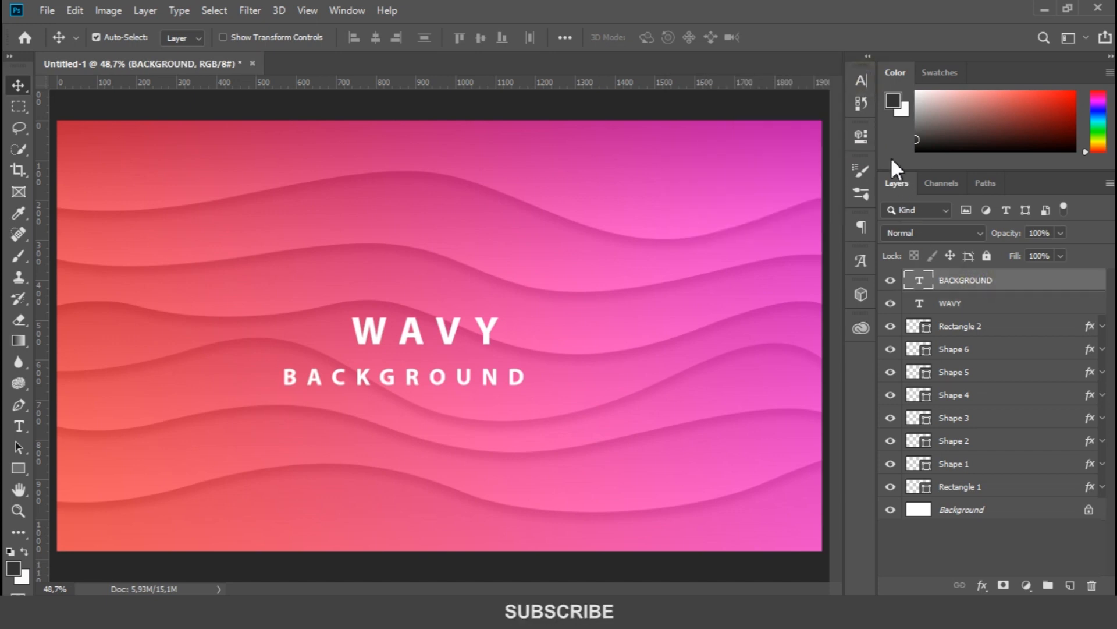
{"action": "left_click", "coordinate": [863, 74]}
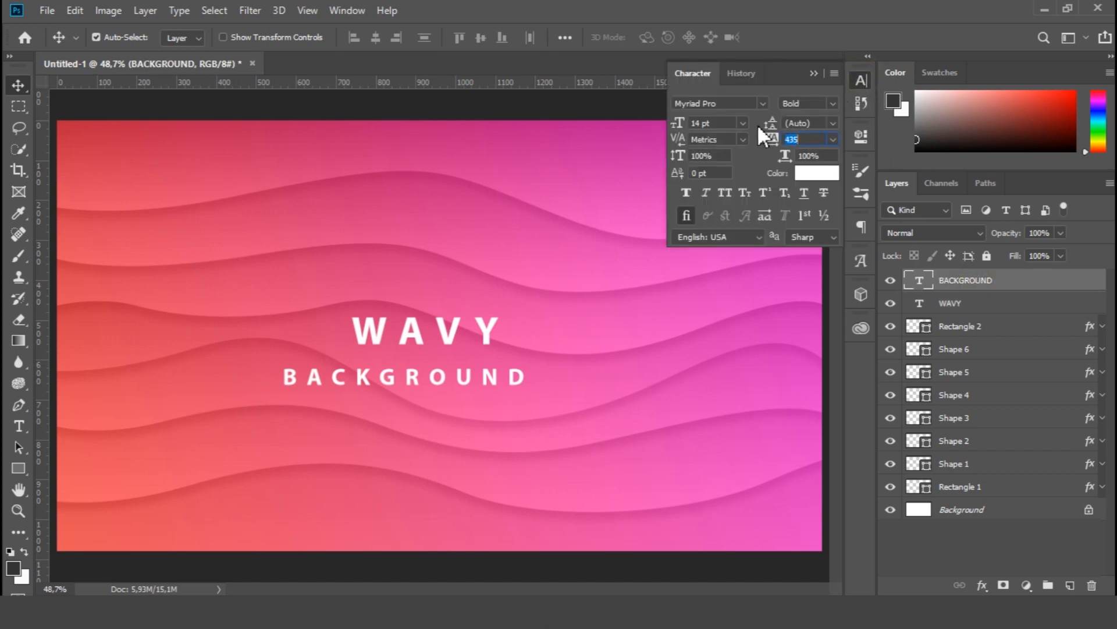
{"action": "scroll", "coordinate": [817, 138], "scroll_direction": "down", "scroll_amount": 2}
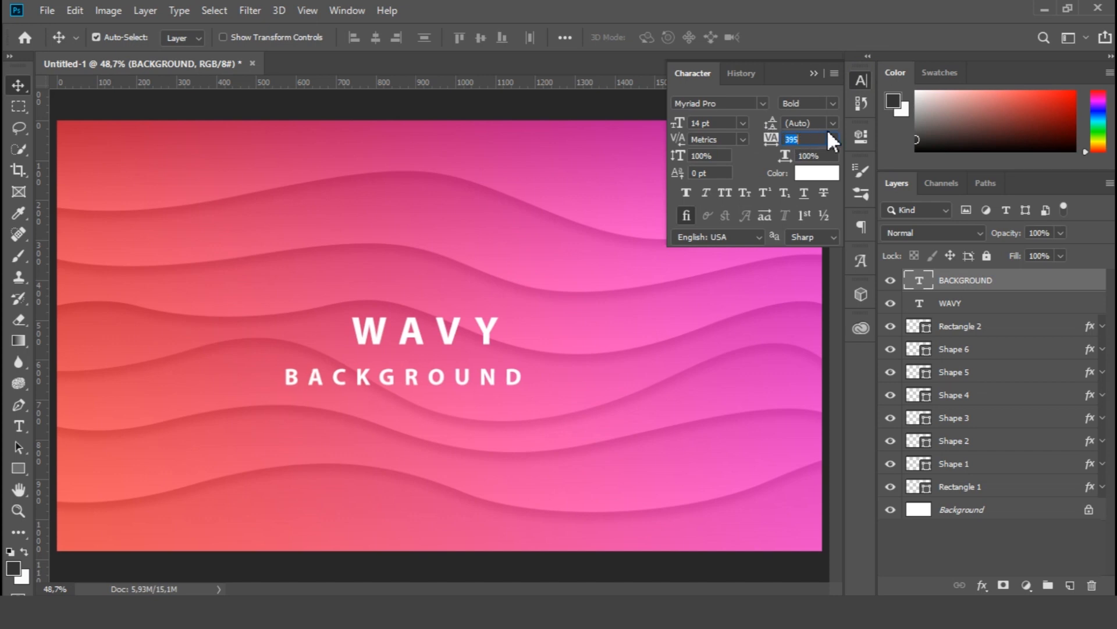
{"action": "scroll", "coordinate": [815, 138], "scroll_direction": "down", "scroll_amount": 8}
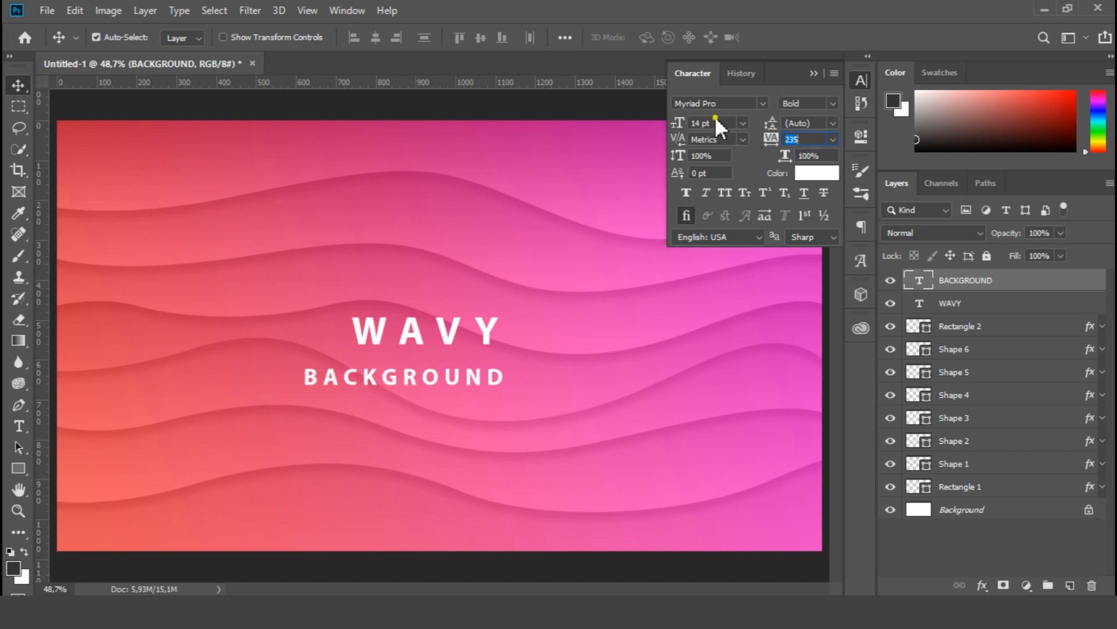
{"action": "left_click", "coordinate": [743, 123]}
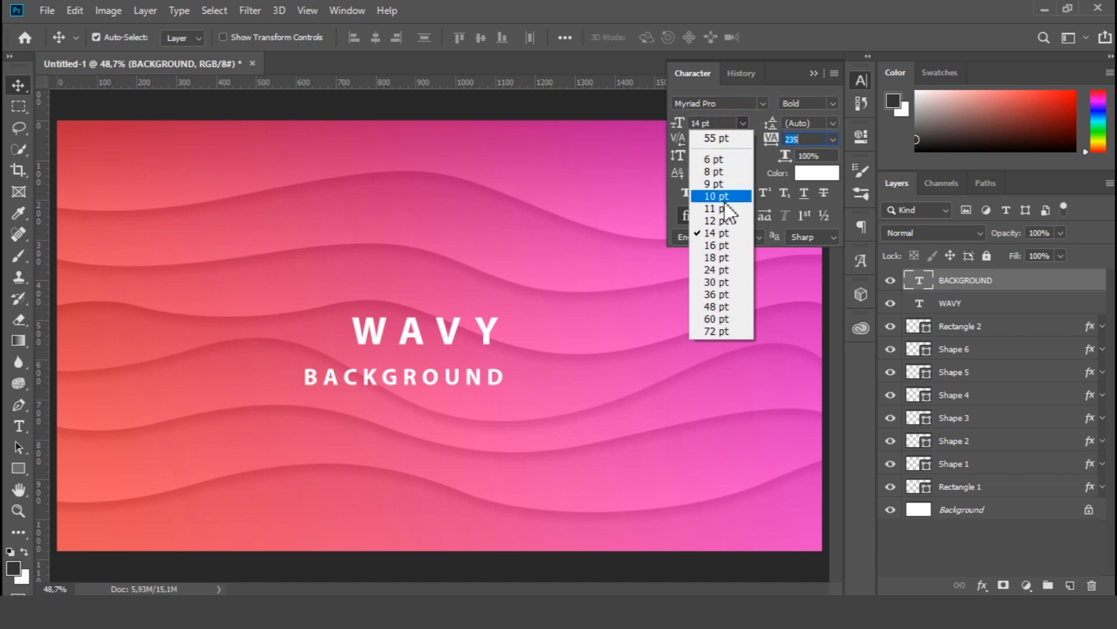
{"action": "left_click", "coordinate": [717, 220]}
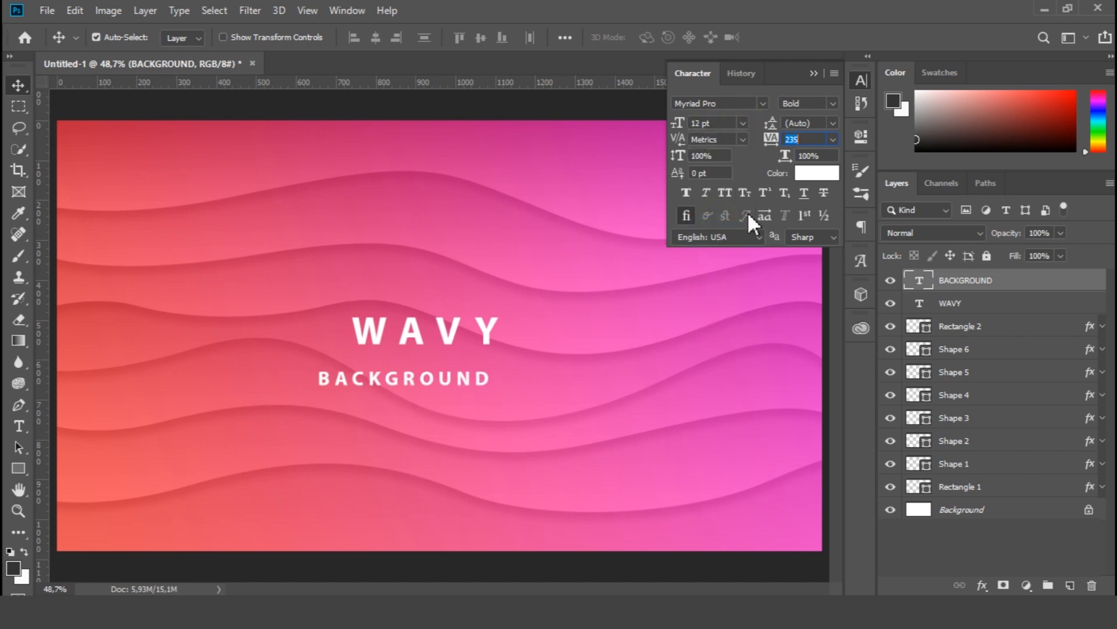
{"action": "scroll", "coordinate": [808, 139], "scroll_direction": "up", "scroll_amount": 8}
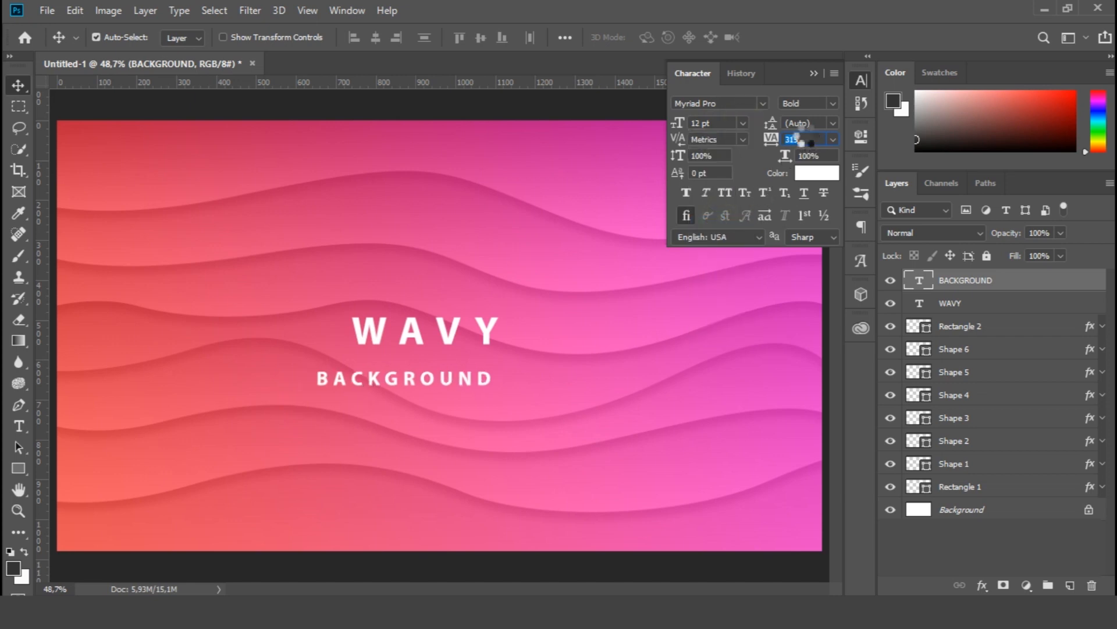
{"action": "left_click", "coordinate": [862, 80]}
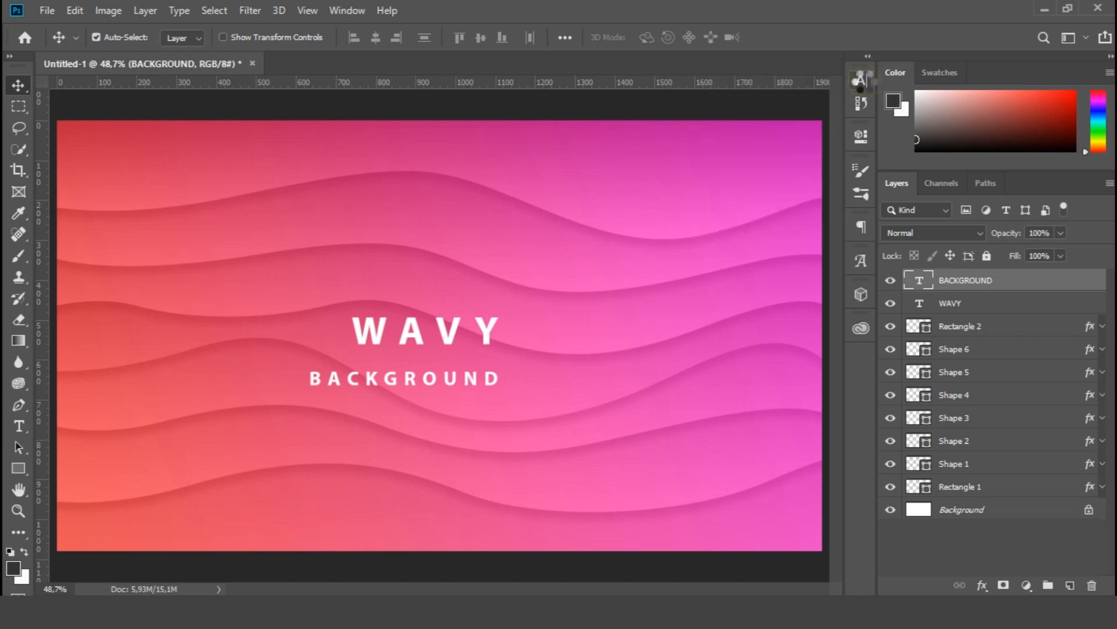
Step: Centre the BACKGROUND text vertically and horizontally on the whole canvas, and clear the selection
{"action": "key", "text": "ctrl+a"}
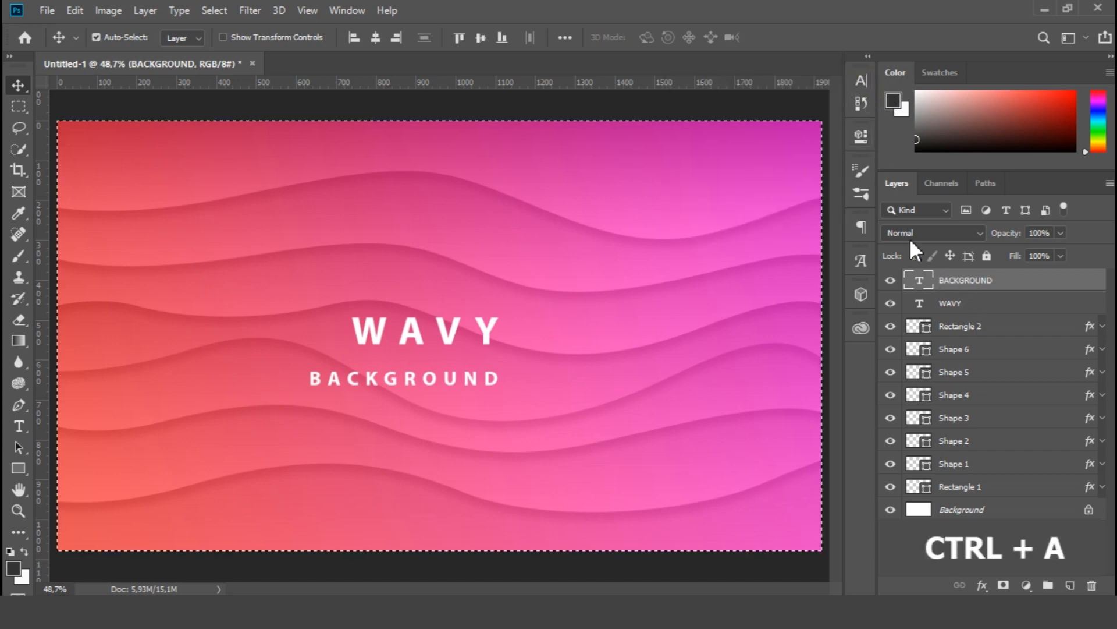
{"action": "left_click", "coordinate": [480, 37]}
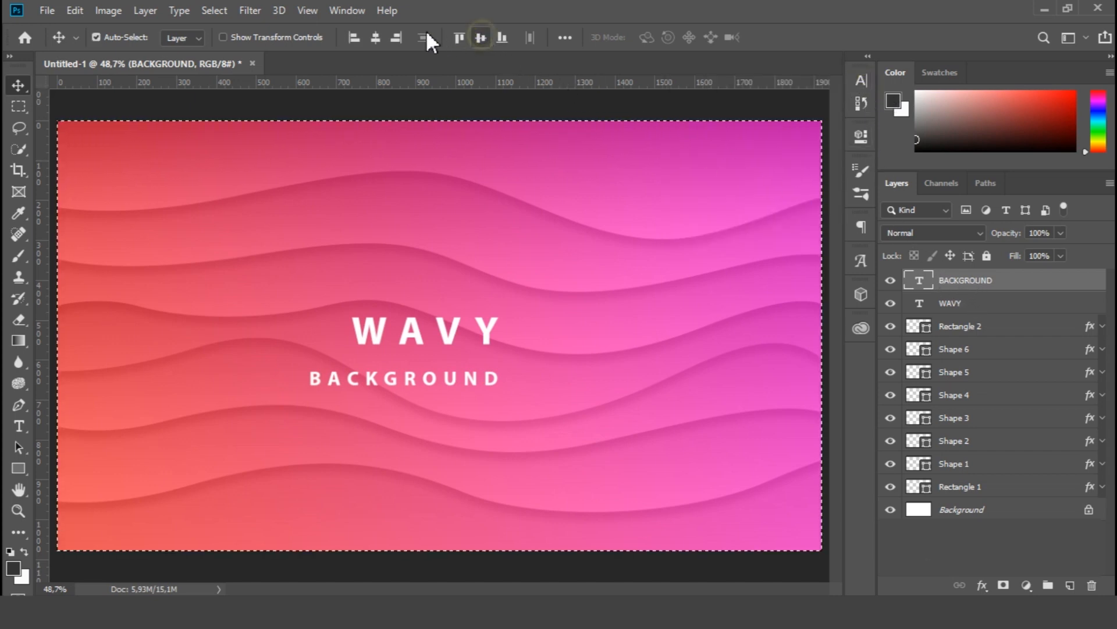
{"action": "left_click", "coordinate": [376, 38]}
{"action": "key", "text": "ctrl+d"}
Step: Move the BACKGROUND text straight down until it sits just below the WAVY text
{"action": "key", "text": "shift+Down"}
{"action": "key", "text": "shift+Down"}
{"action": "key", "text": "shift+Down"}
{"action": "key", "text": "shift+Down"}
{"action": "key", "text": "shift+Down"}
{"action": "key", "text": "shift+Down"}
{"action": "key", "text": "shift+Down"}
{"action": "key", "text": "shift+Down"}
{"action": "key", "text": "shift+Down"}
{"action": "key", "text": "shift+Down"}
{"action": "key", "text": "shift+Down"}
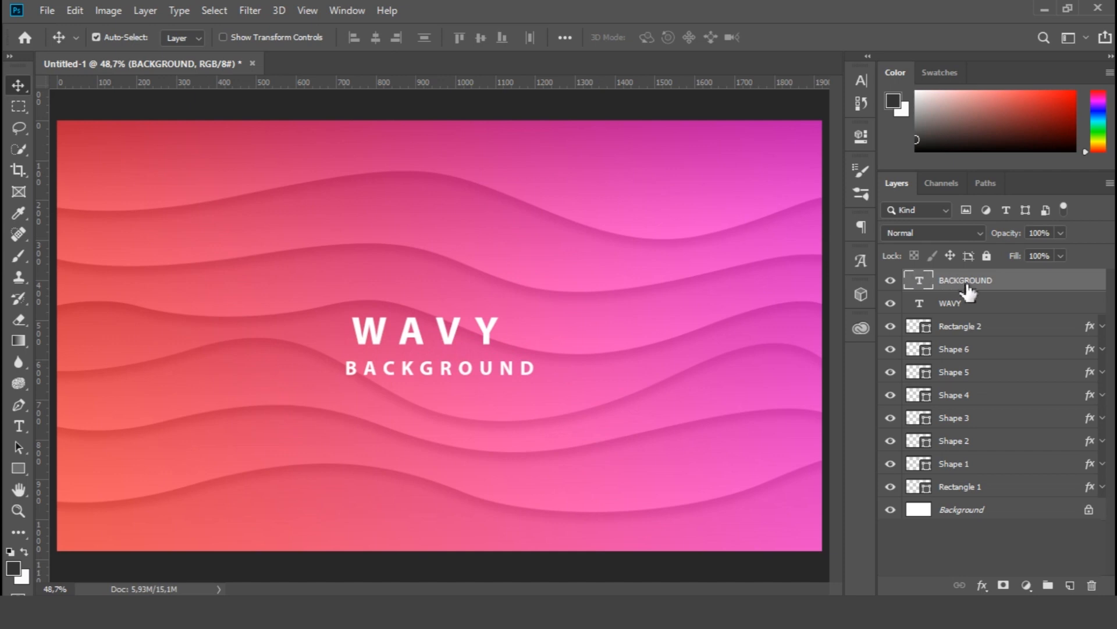
Step: Centre the WAVY text vertically and horizontally on the whole canvas, and clear the selection
{"action": "key", "text": "ctrl+a"}
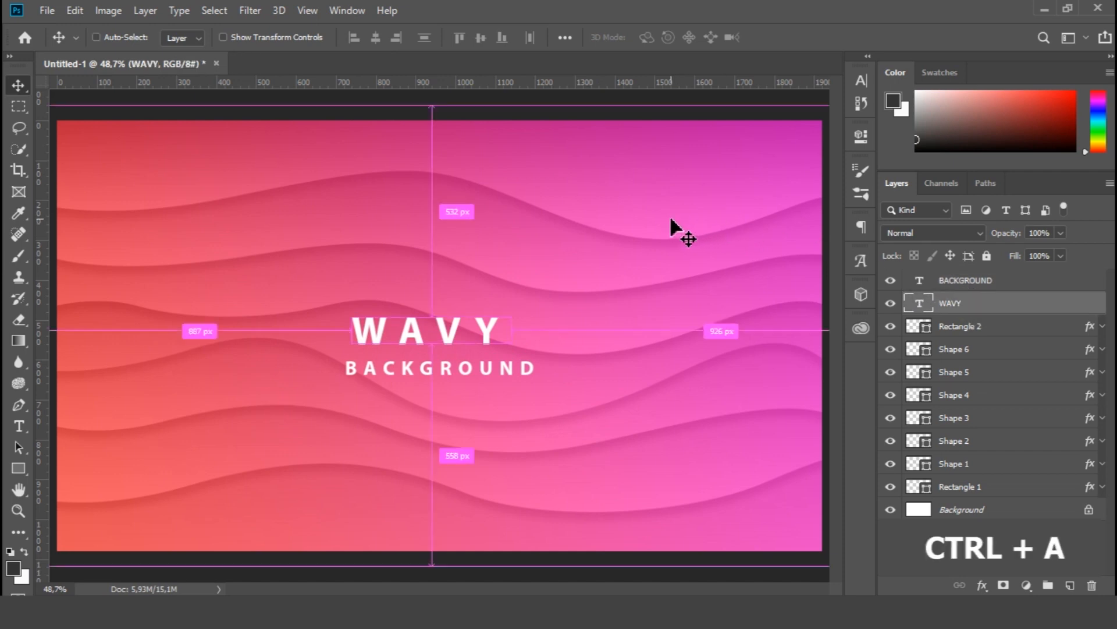
{"action": "left_click", "coordinate": [481, 38]}
{"action": "left_click", "coordinate": [377, 37]}
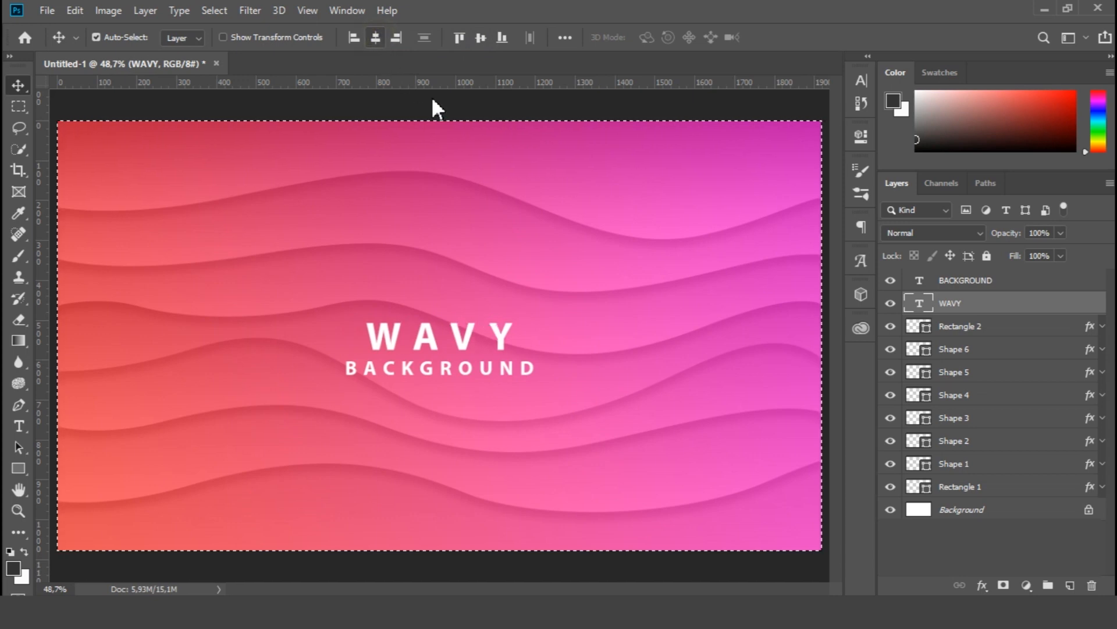
{"action": "key", "text": "ctrl+d"}
Step: Nudge the WAVY text up slightly to open a small gap above BACKGROUND
{"action": "key", "text": "Up"}
{"action": "key", "text": "Up"}
{"action": "key", "text": "Up"}
{"action": "key", "text": "Up"}
{"action": "key", "text": "Up"}
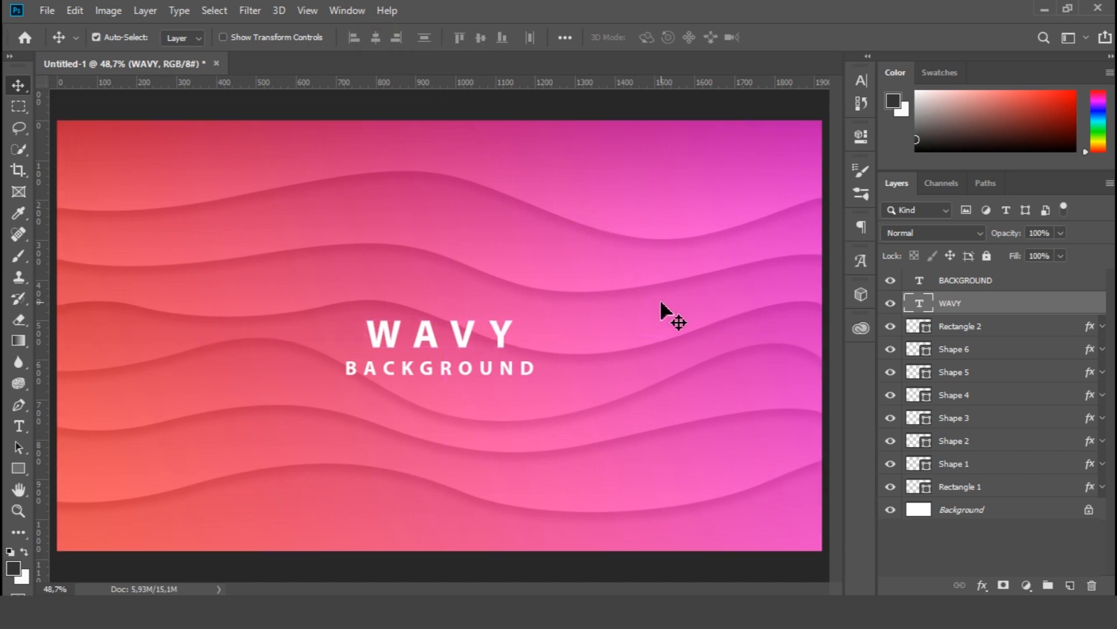
Step: Nudge the BACKGROUND text up slightly toward WAVY and check the title at a smaller view size
{"action": "left_click", "coordinate": [1020, 282]}
{"action": "key", "text": "Up"}
{"action": "key", "text": "Up"}
{"action": "key", "text": "Up"}
{"action": "key", "text": "Up"}
{"action": "key", "text": "ctrl+minus"}
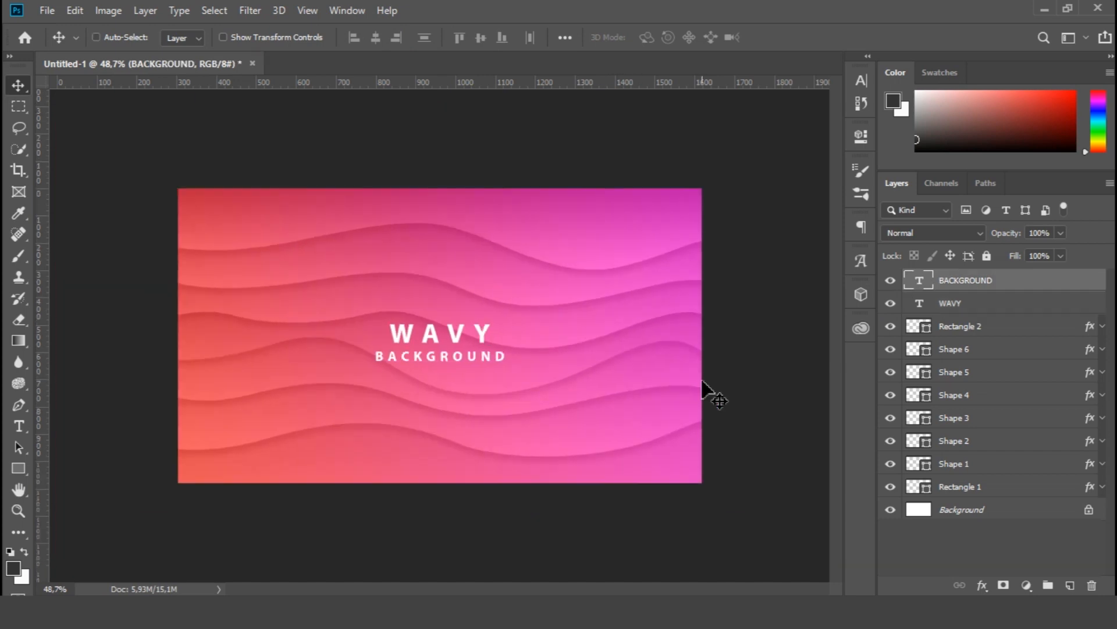
{"action": "key", "text": "ctrl+plus"}
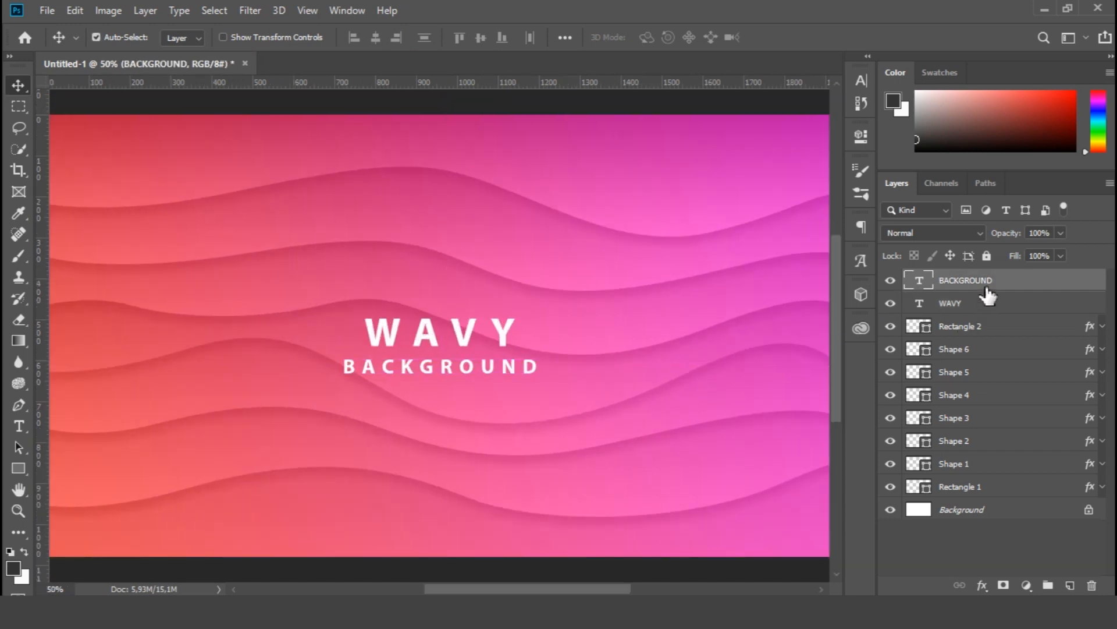
Step: Change the font style of the BACKGROUND text to Myriad Pro Semibold
{"action": "left_click", "coordinate": [861, 82]}
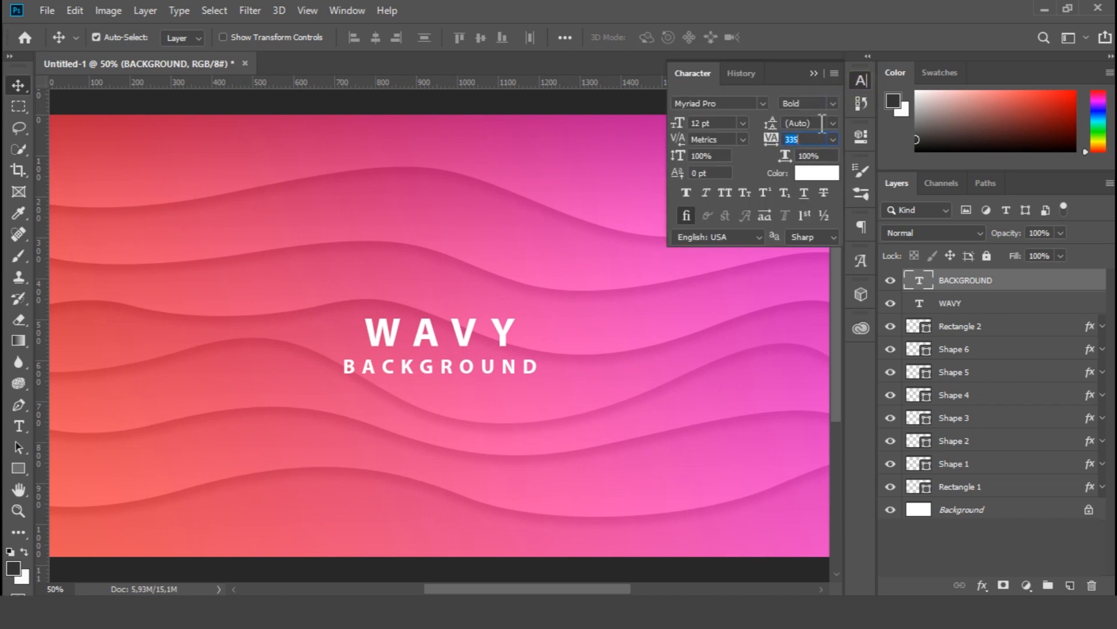
{"action": "left_click", "coordinate": [834, 103]}
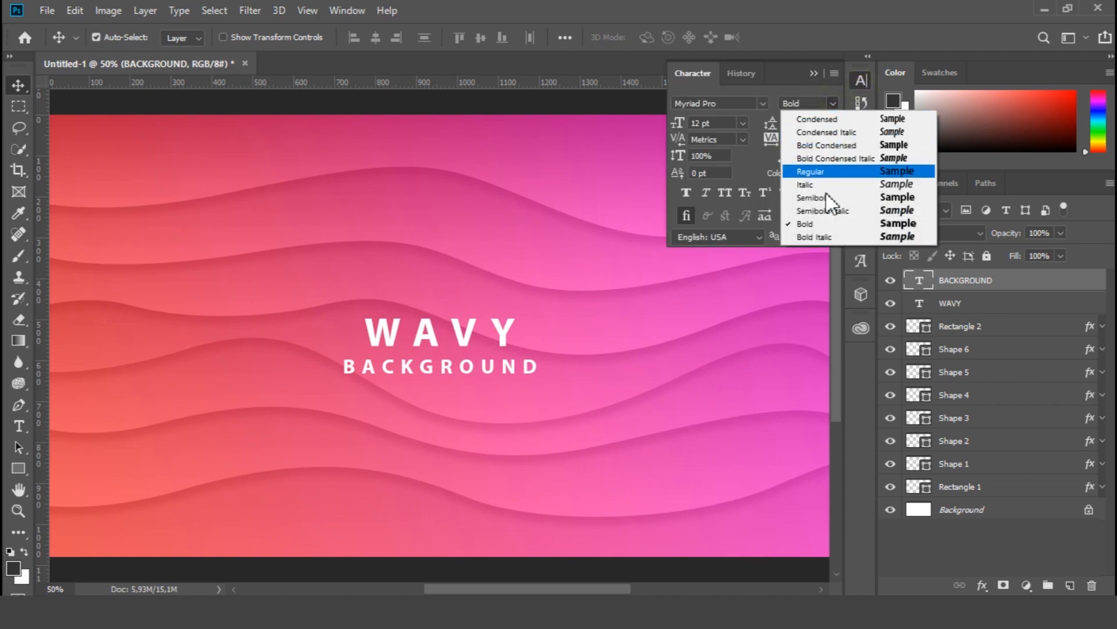
{"action": "left_click", "coordinate": [826, 210]}
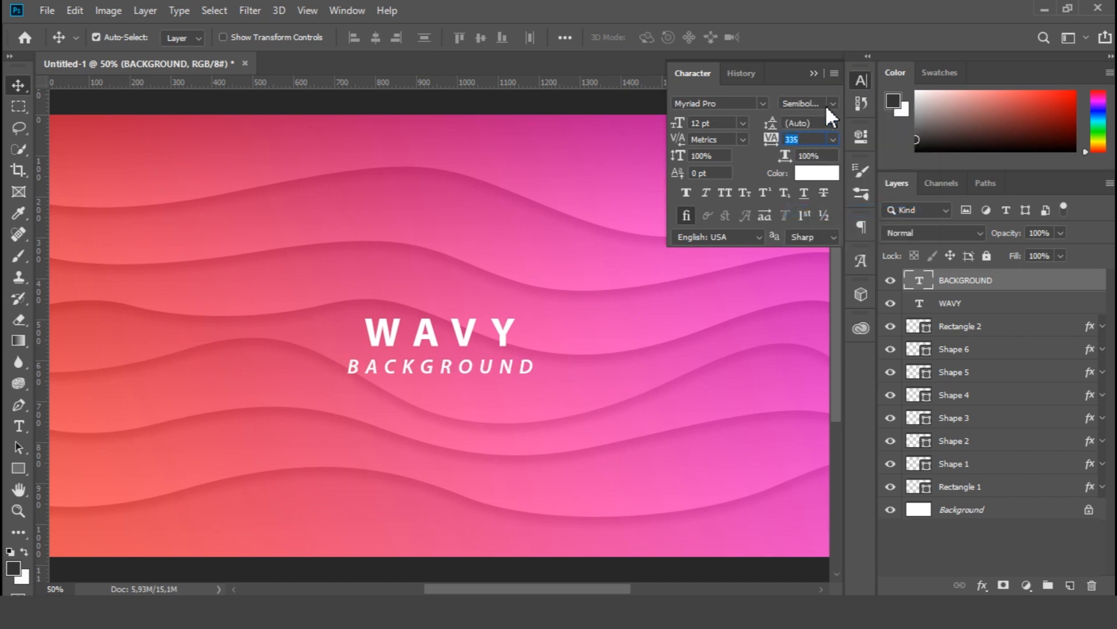
{"action": "left_click", "coordinate": [827, 111]}
{"action": "left_click", "coordinate": [832, 196]}
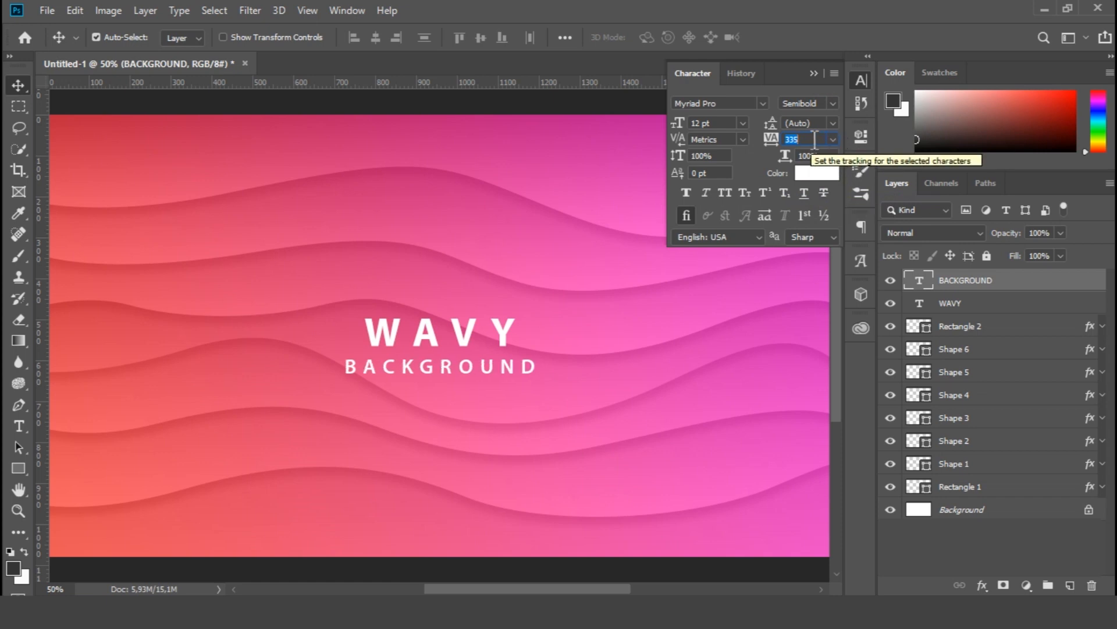
Step: Try tighter letter spacing on the BACKGROUND text and set its tracking to 315
{"action": "type", "text": "155"}
{"action": "key", "text": "Return"}
{"action": "type", "text": "115"}
{"action": "key", "text": "Return"}
{"action": "type", "text": "315"}
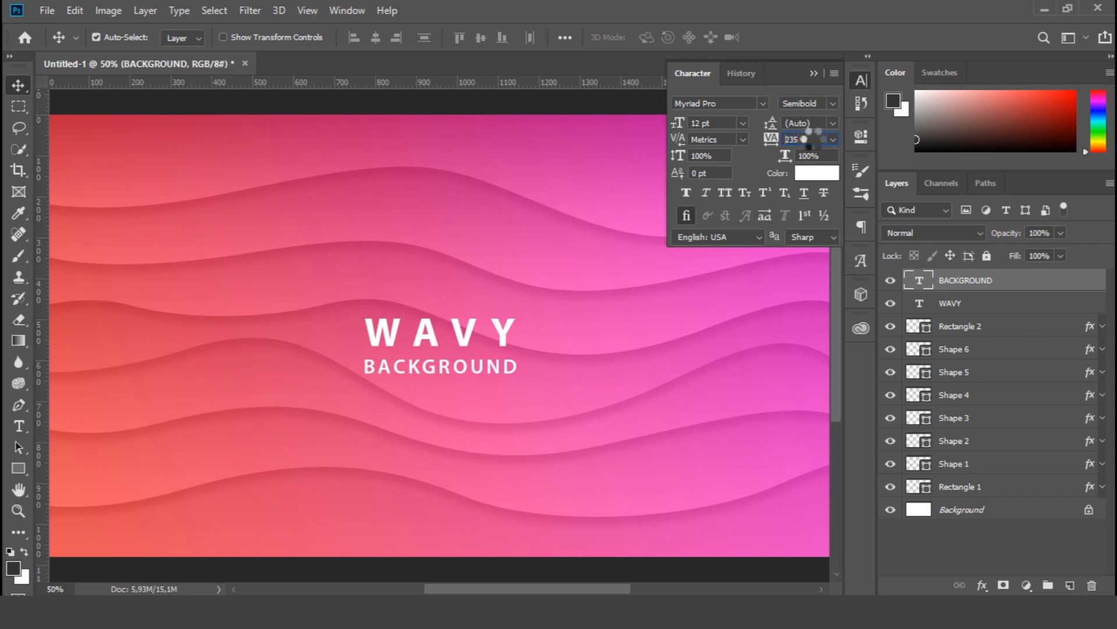
{"action": "key", "text": "Return"}
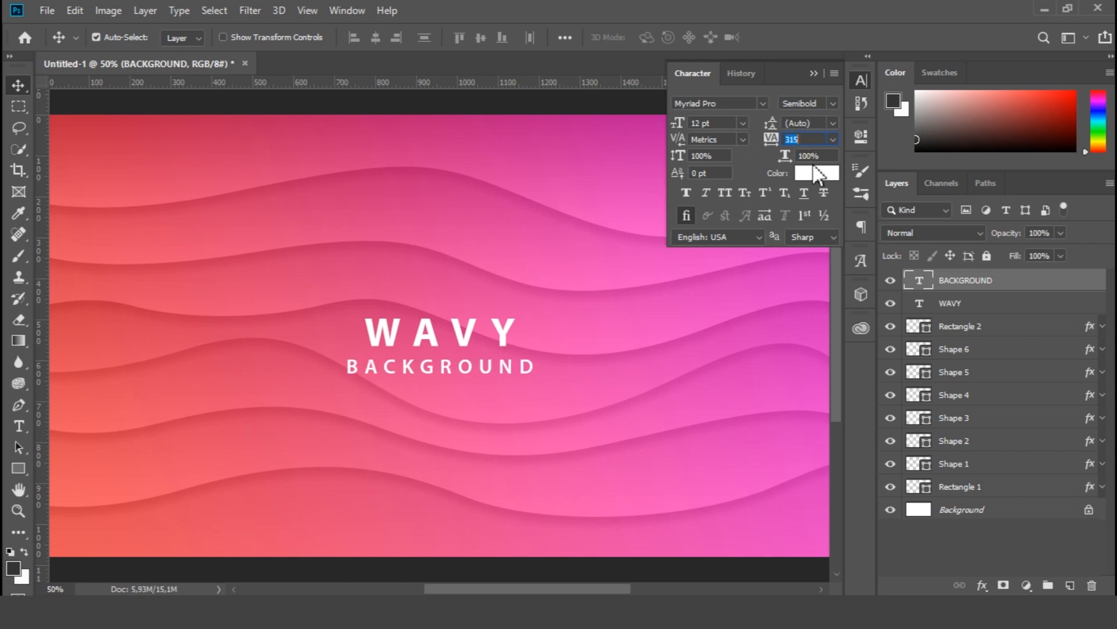
Step: Widen the tracking of the WAVY text to 495
{"action": "left_click", "coordinate": [970, 303]}
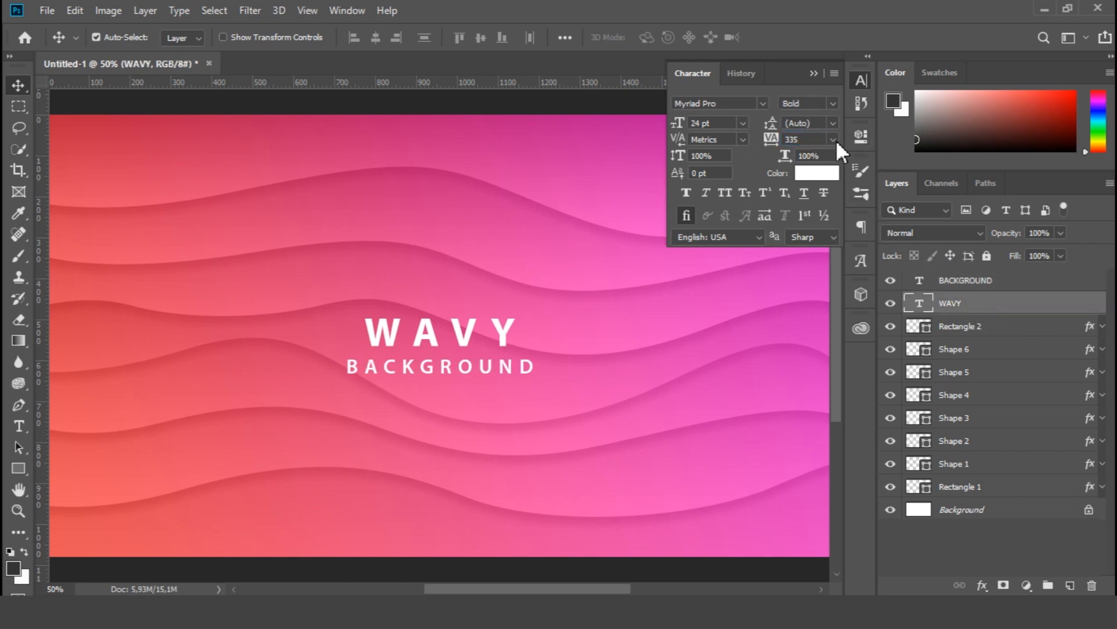
{"action": "left_click_drag", "start_coordinate": [813, 138], "coordinate": [783, 142]}
{"action": "type", "text": "535"}
{"action": "key", "text": "Return"}
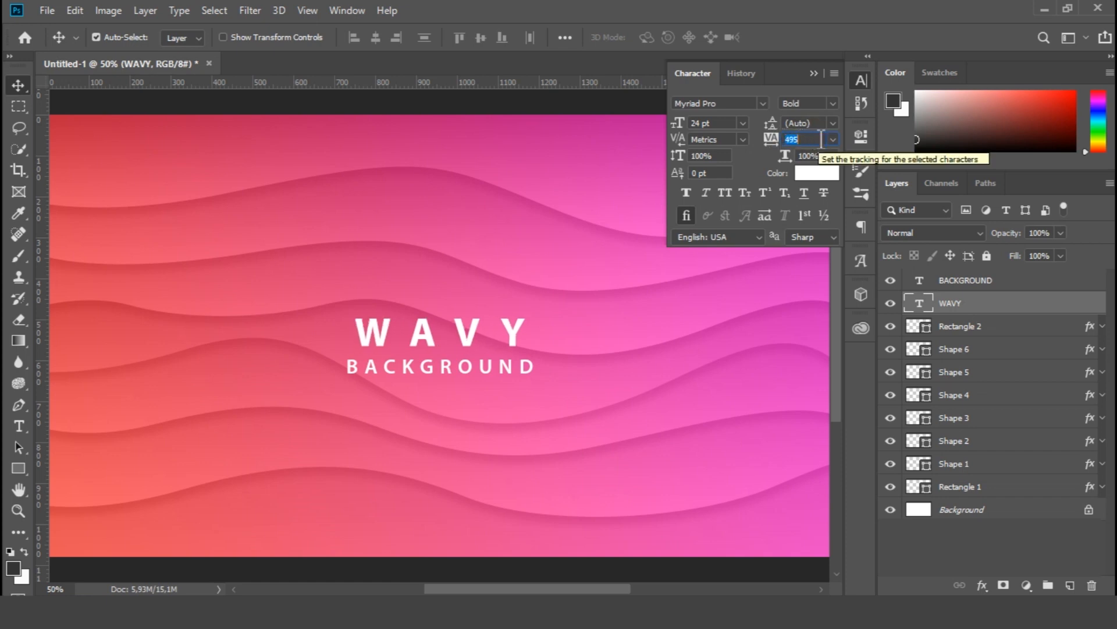
Step: Widen the tracking of the WAVY text to 635
{"action": "type", "text": "635"}
{"action": "key", "text": "Return"}
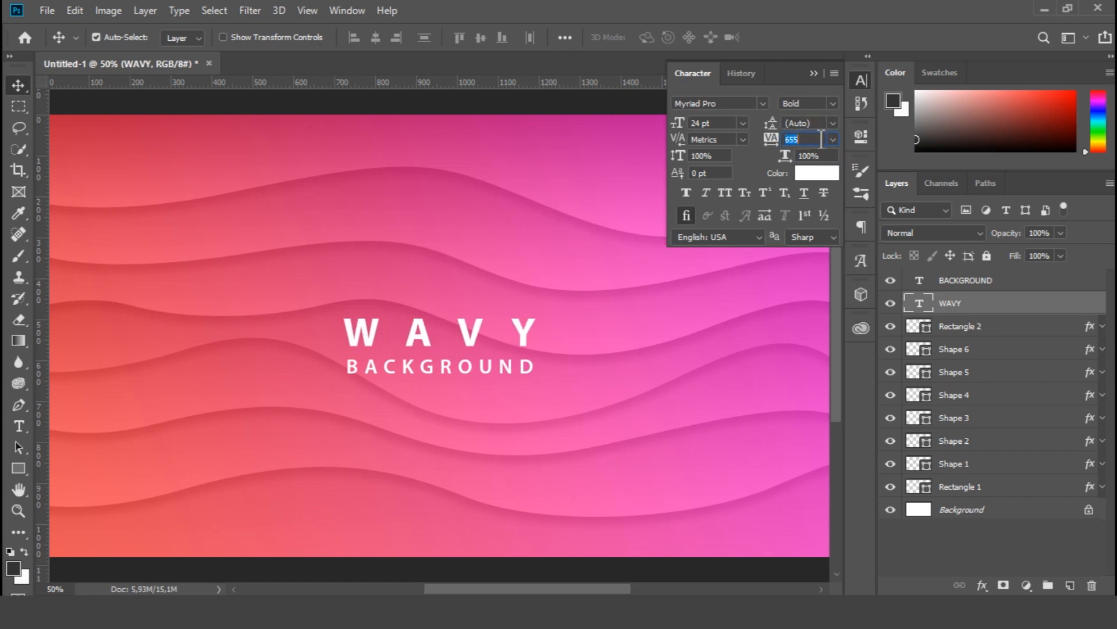
{"action": "left_click", "coordinate": [862, 76]}
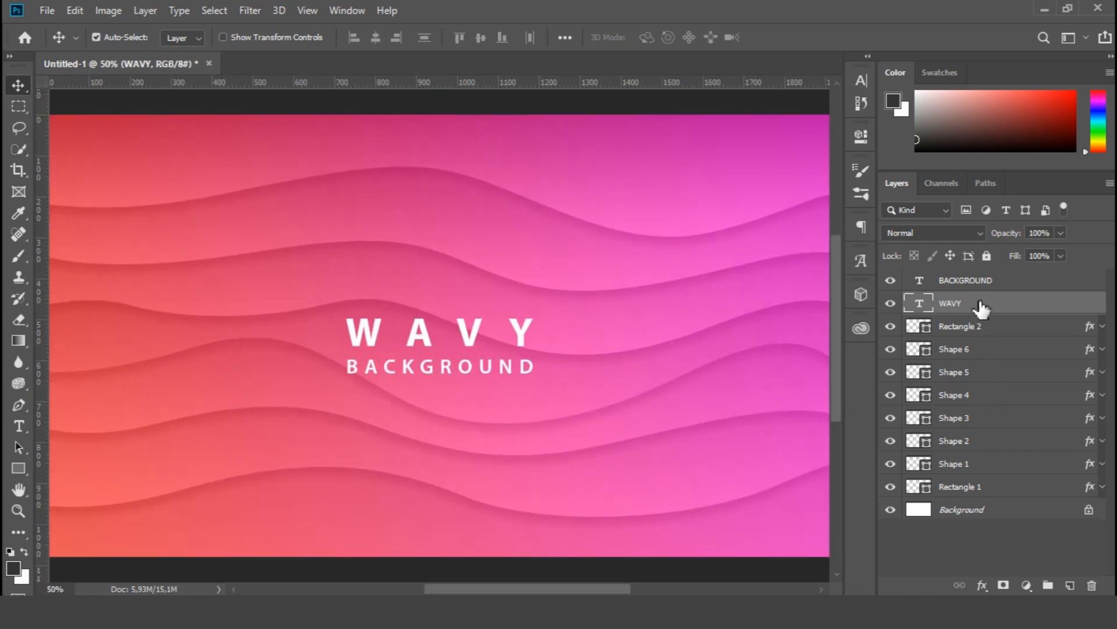
Step: Reduce the font size of the BACKGROUND text to 10 pt
{"action": "left_click", "coordinate": [977, 280]}
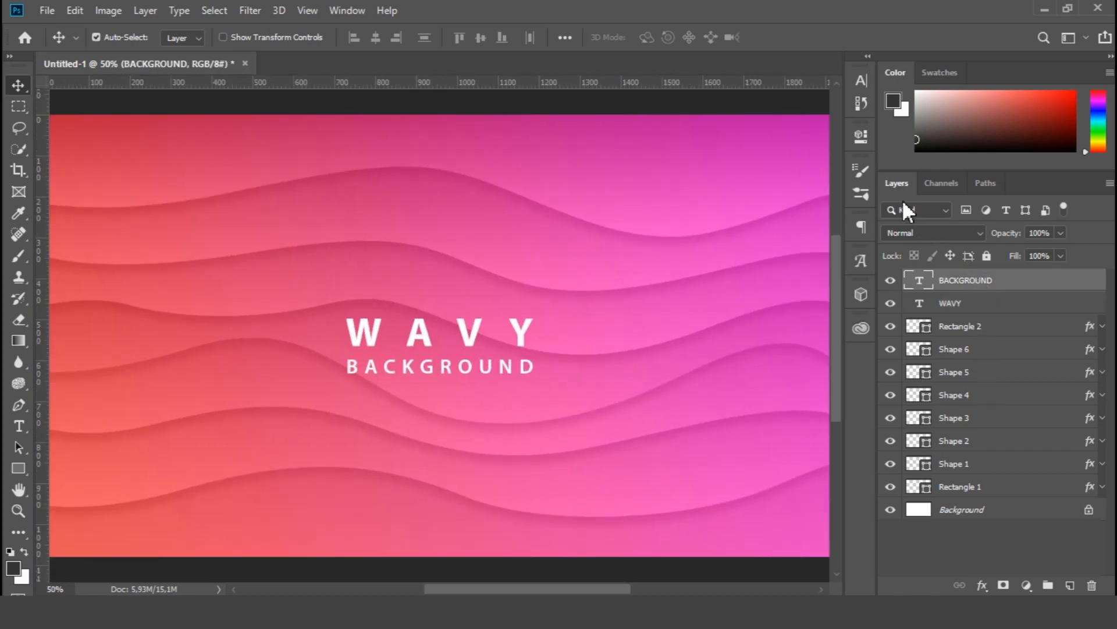
{"action": "left_click", "coordinate": [859, 82]}
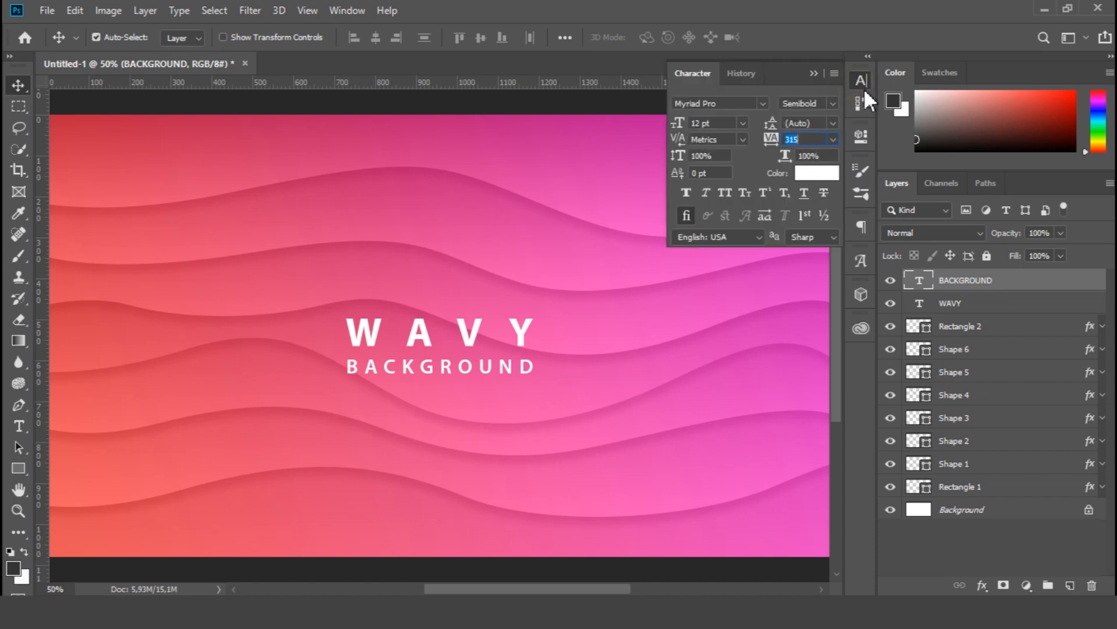
{"action": "left_click", "coordinate": [740, 122]}
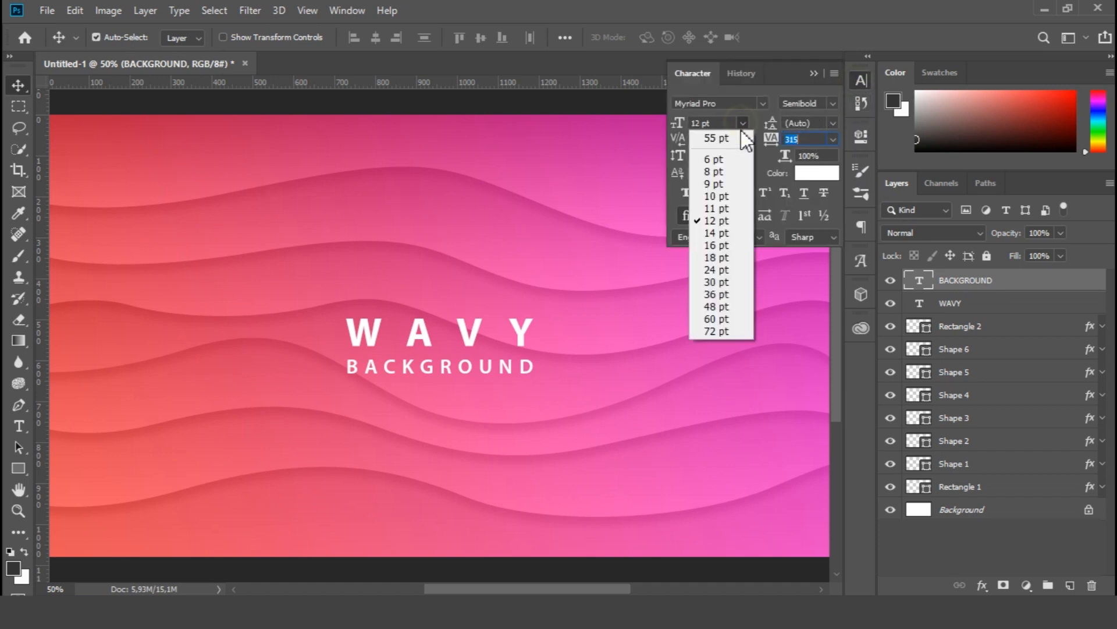
{"action": "left_click", "coordinate": [719, 197]}
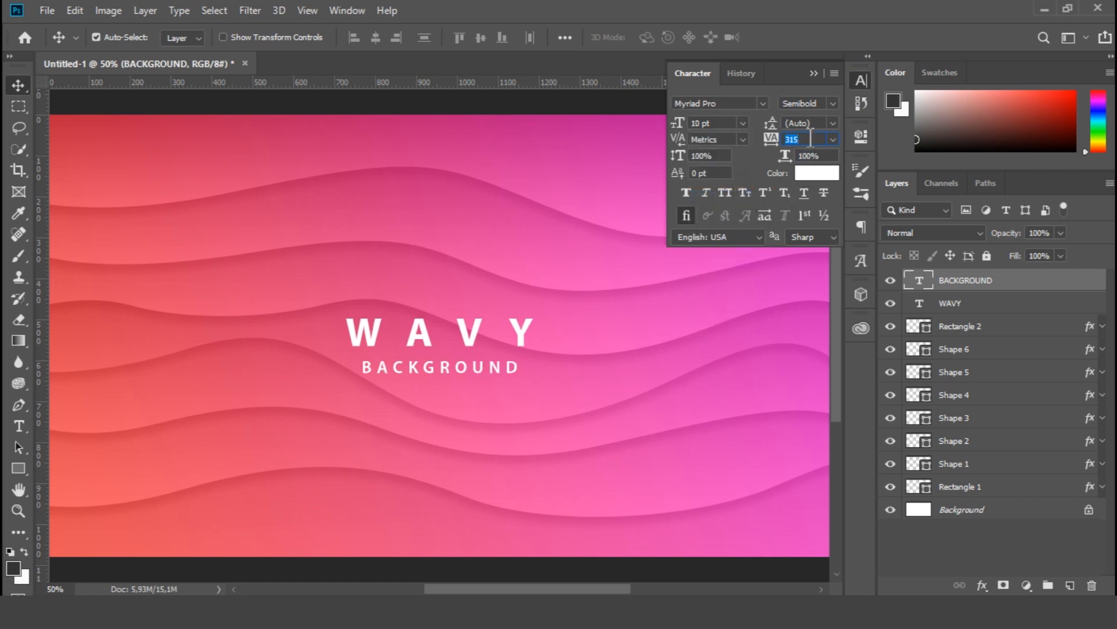
Step: Widen the tracking of the BACKGROUND text to 875 so it extends past both ends of WAVY
{"action": "scroll", "coordinate": [811, 138], "scroll_direction": "up", "scroll_amount": 9}
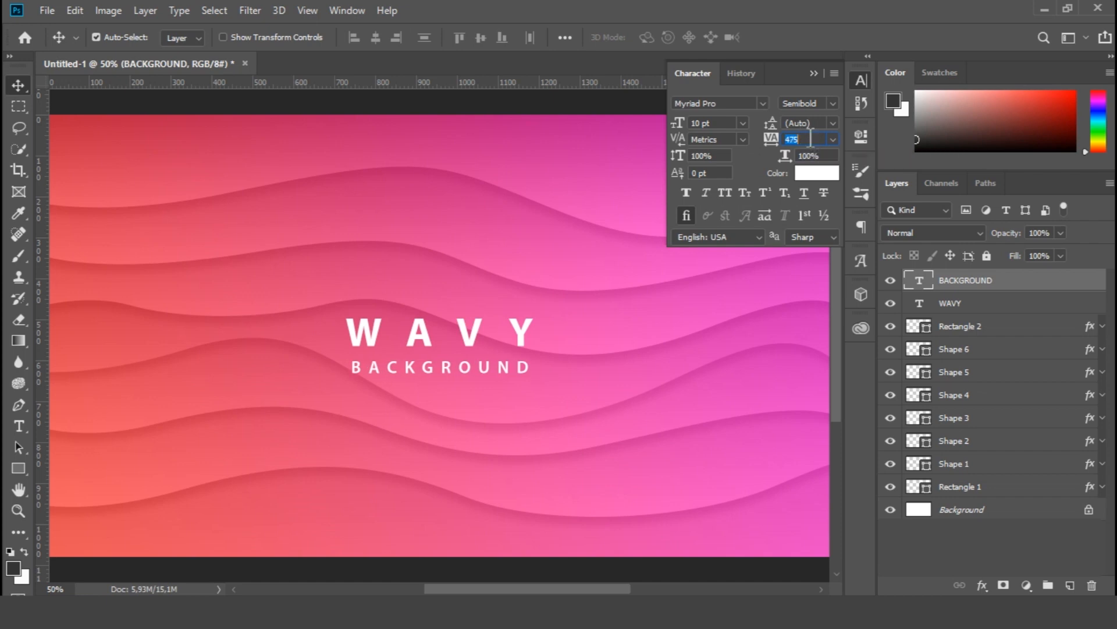
{"action": "scroll", "coordinate": [809, 139], "scroll_direction": "up", "scroll_amount": 11}
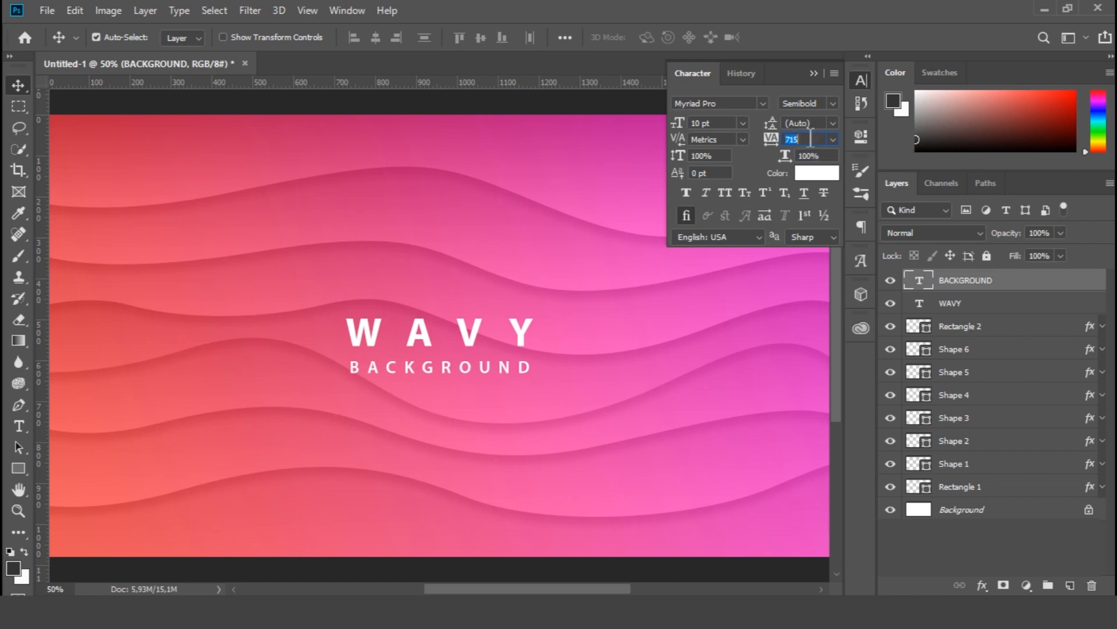
{"action": "scroll", "coordinate": [810, 139], "scroll_direction": "up", "scroll_amount": 7}
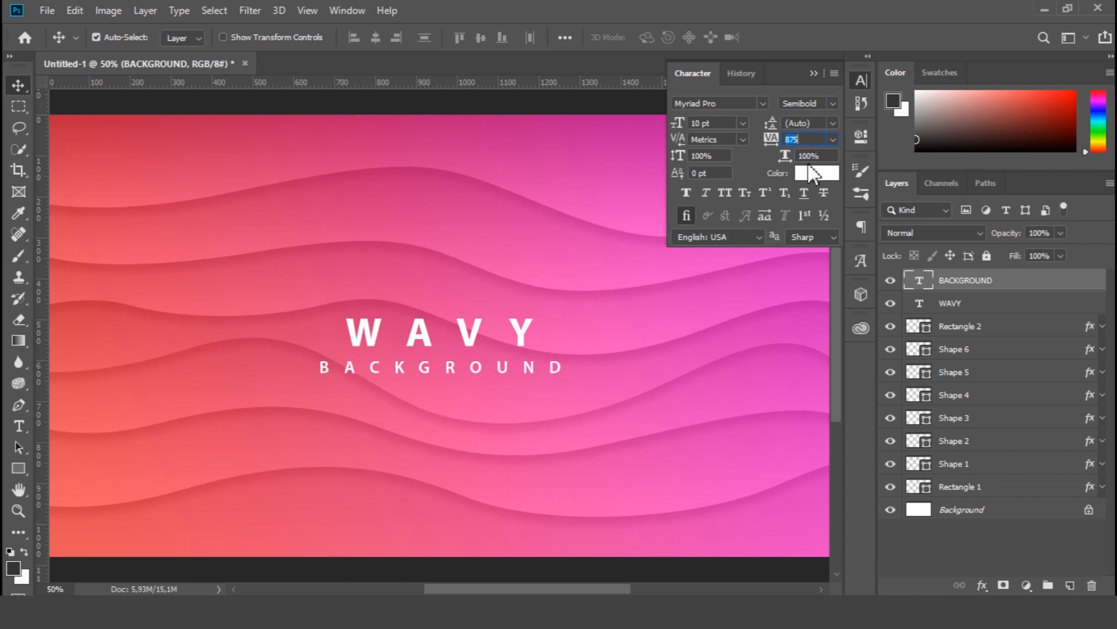
Step: Tighten the tracking of the WAVY text so it is narrower than the BACKGROUND line, and check the whole canvas
{"action": "left_click", "coordinate": [971, 304]}
{"action": "left_click", "coordinate": [800, 139]}
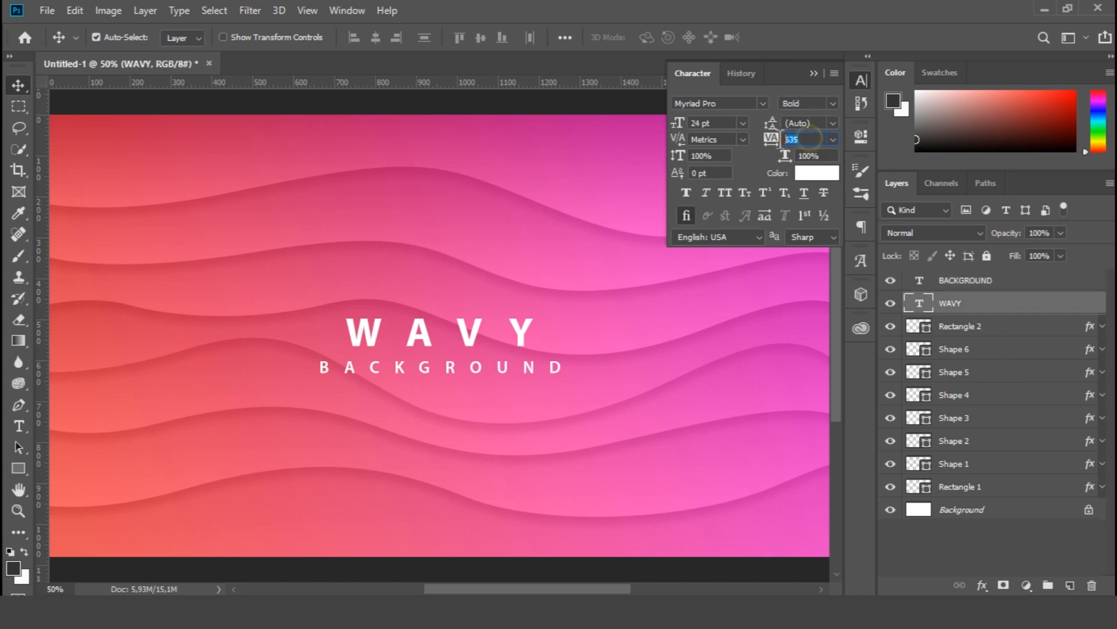
{"action": "left_click_drag", "start_coordinate": [780, 147], "coordinate": [763, 147]}
{"action": "left_click", "coordinate": [864, 78]}
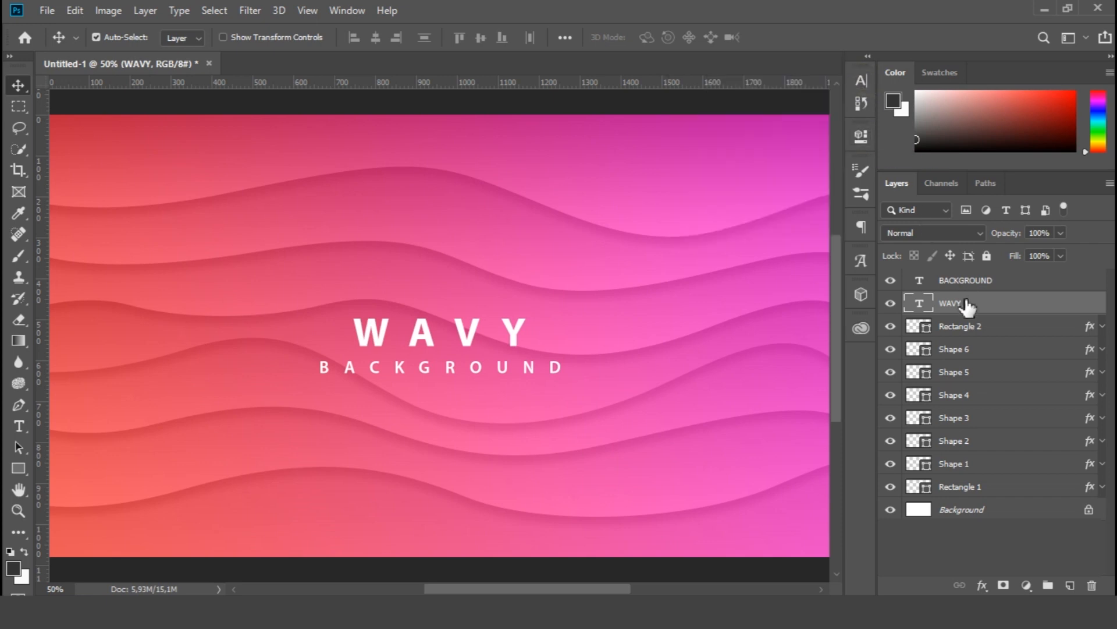
{"action": "key", "text": "ctrl+0"}
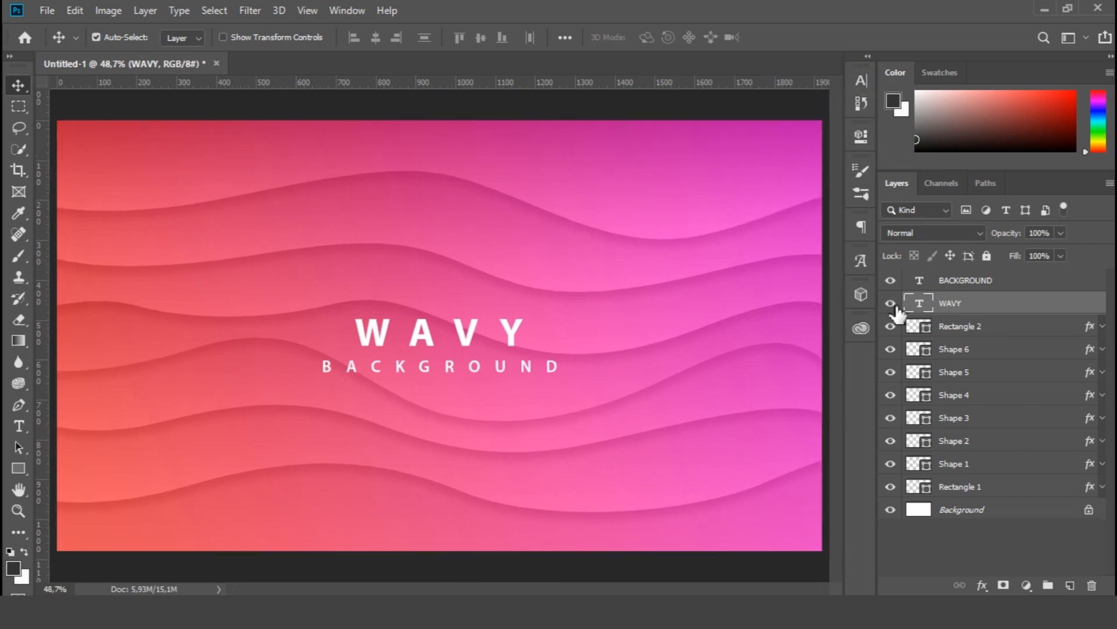